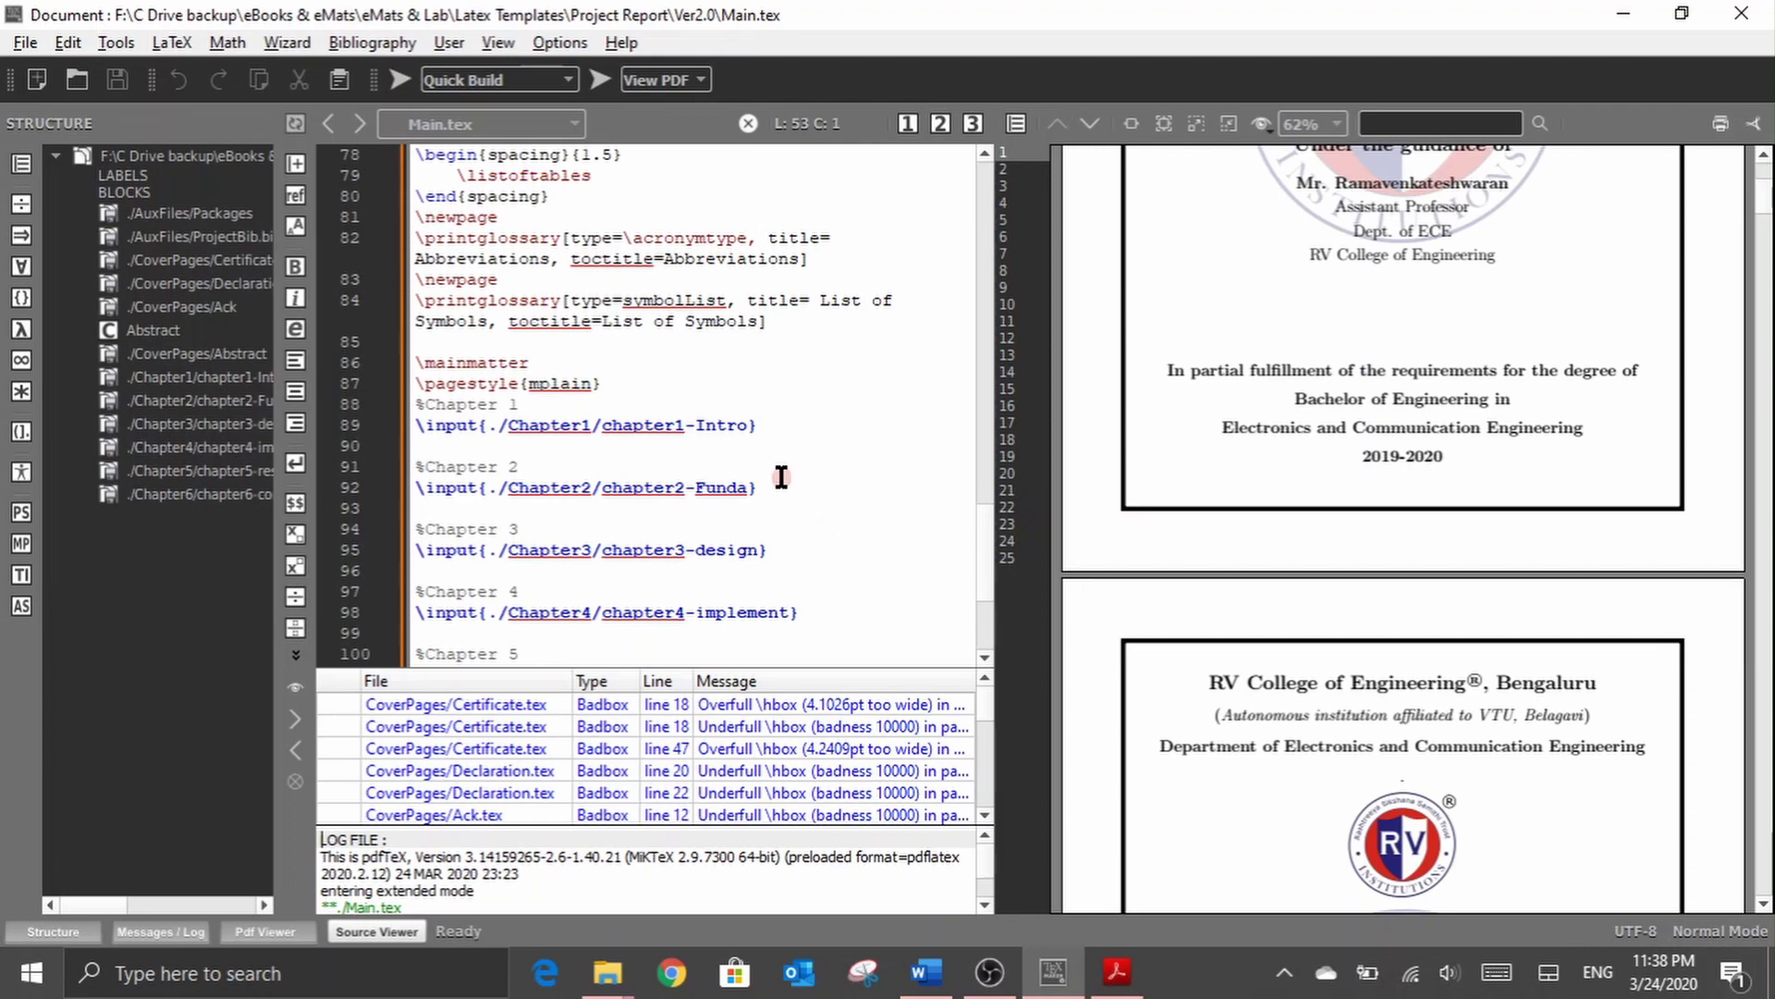
# Step: Examine the structure of Main.tex from the document start through the cover pages, front-matter lists and chapter inputs
pyautogui.scroll(8, 782, 477)
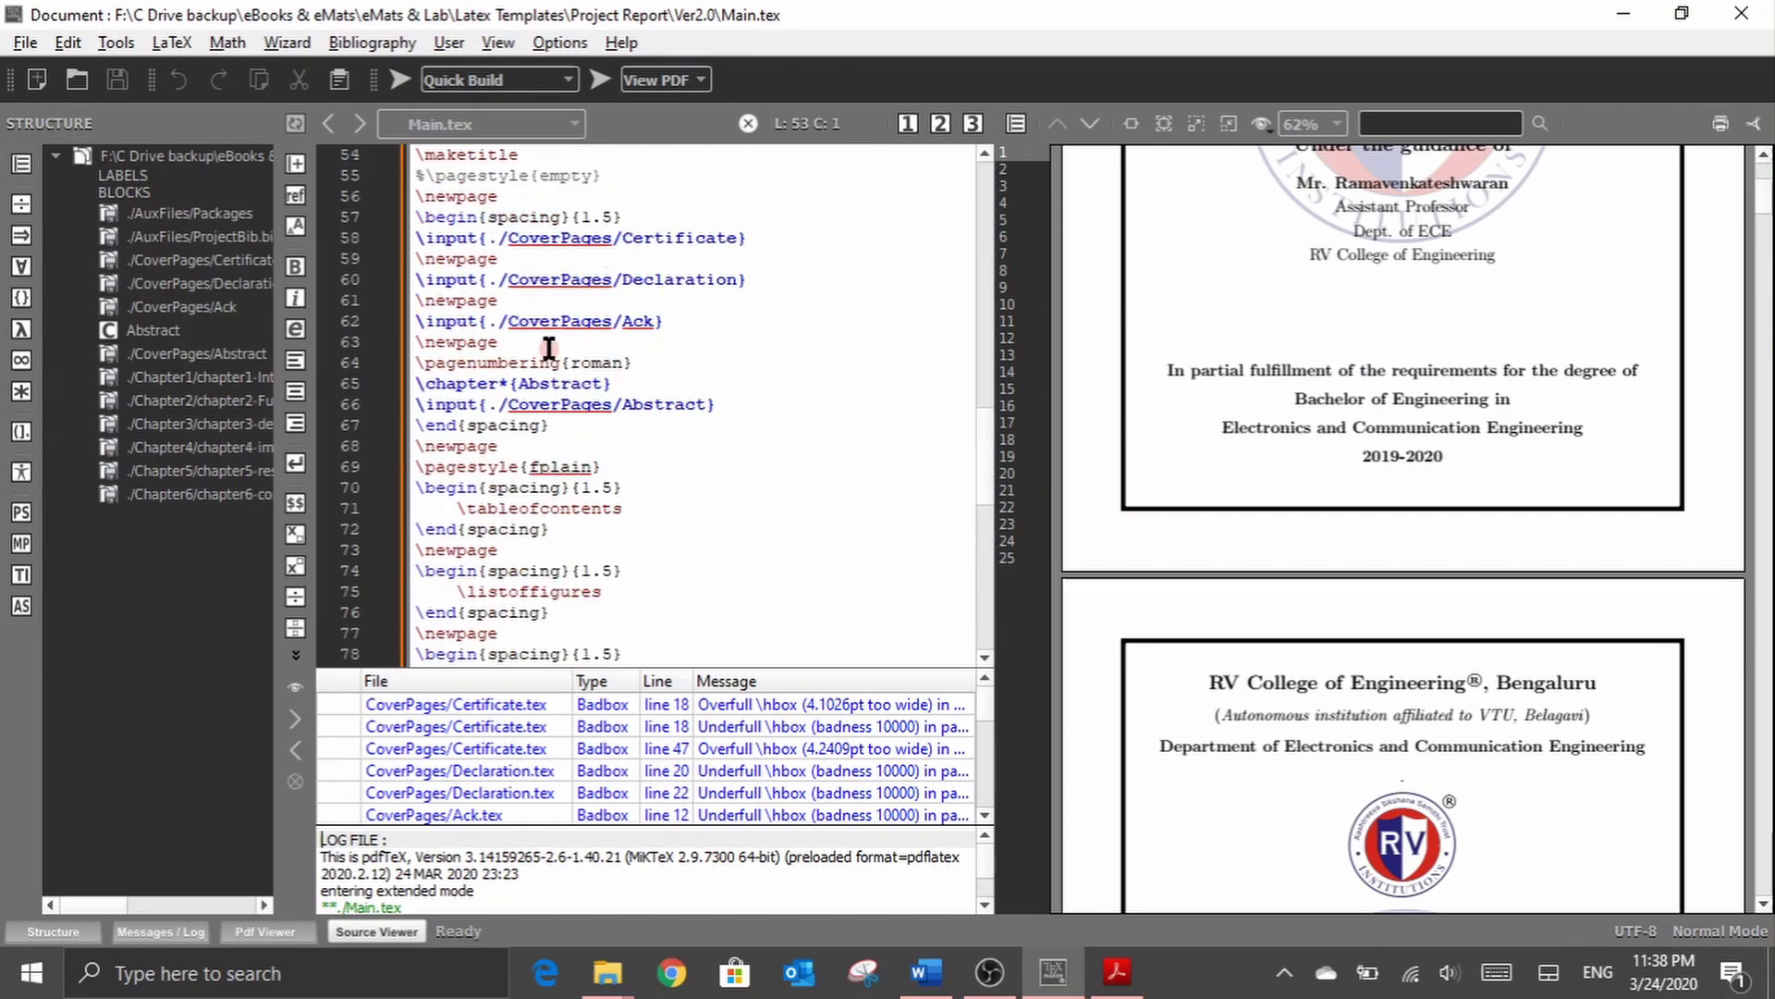
pyautogui.scroll(3, 536, 342)
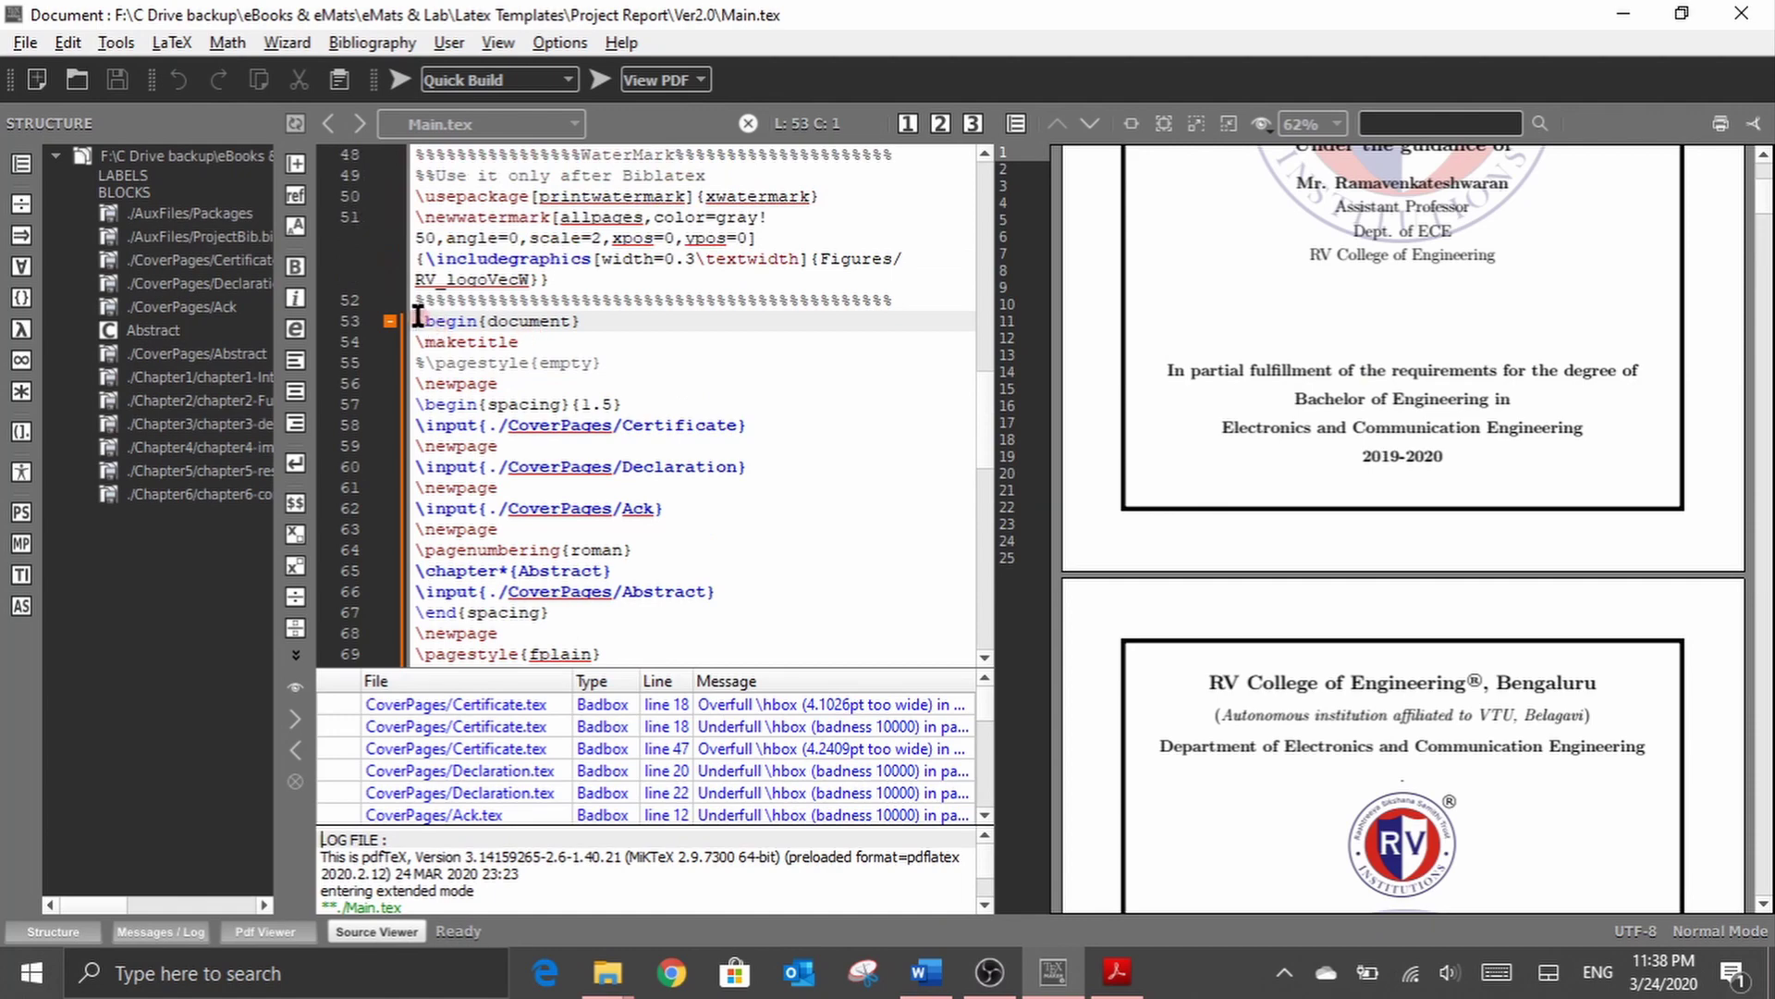
pyautogui.click(594, 320)
pyautogui.scroll(-7, 606, 407)
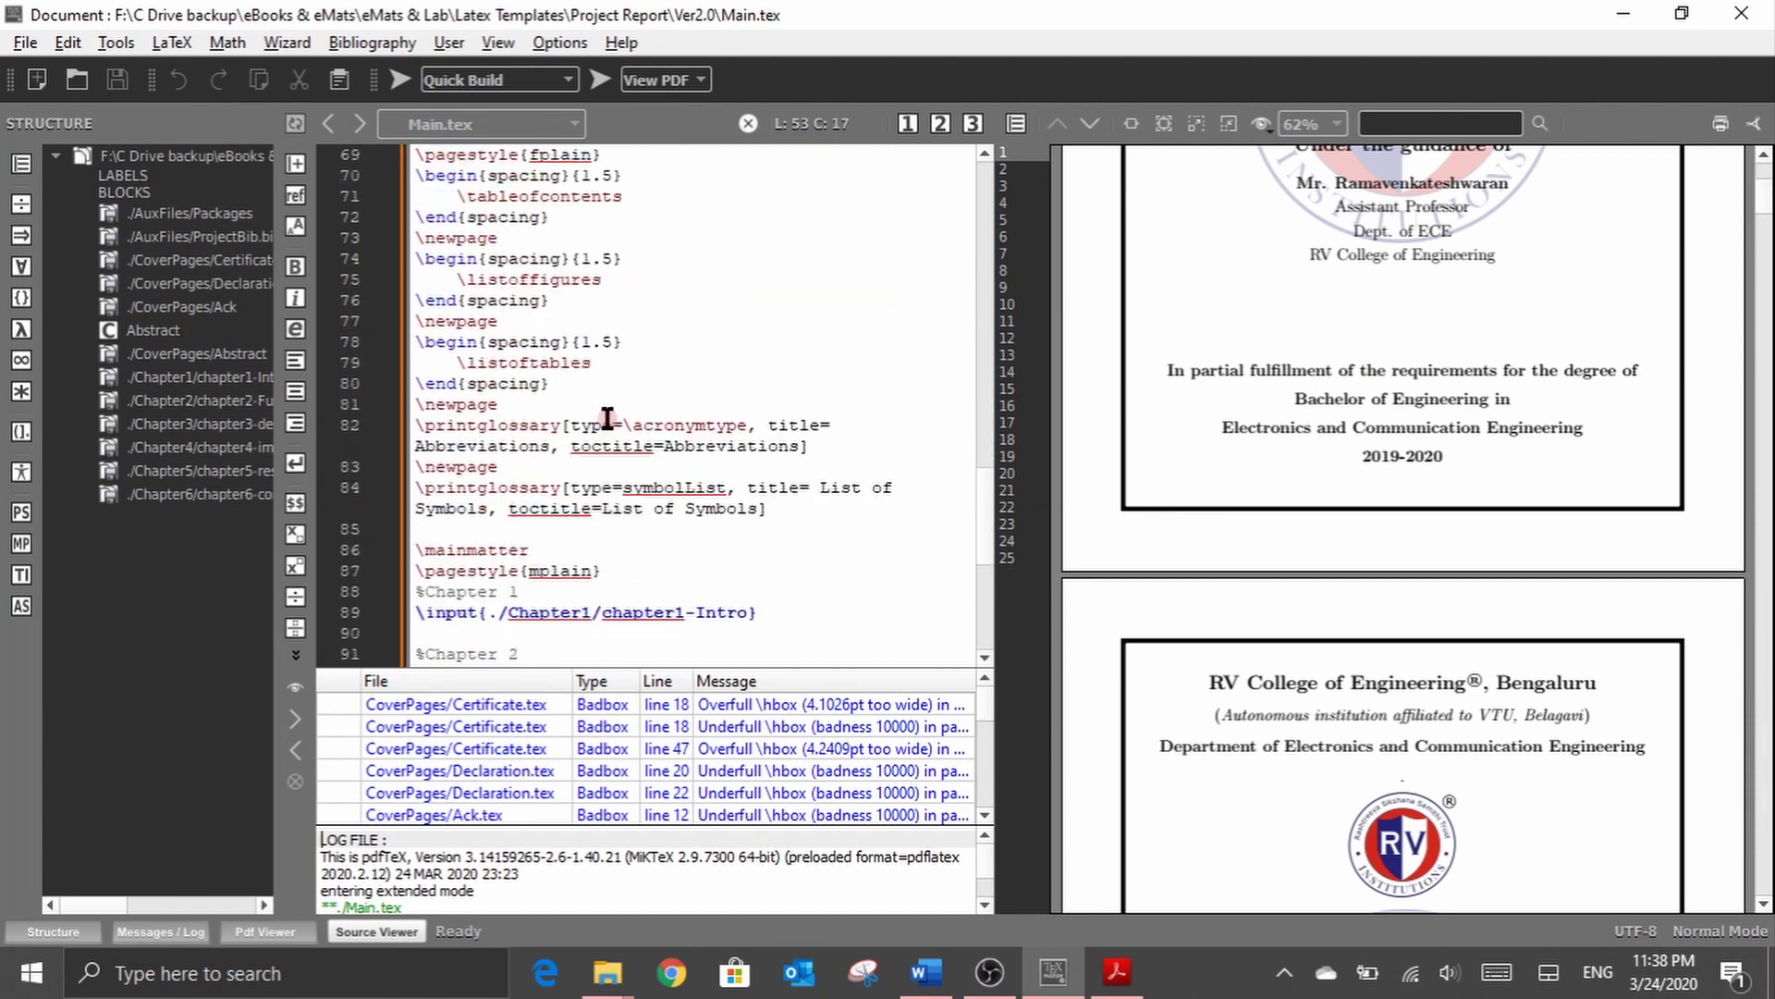
pyautogui.scroll(-6, 607, 419)
pyautogui.scroll(3, 578, 543)
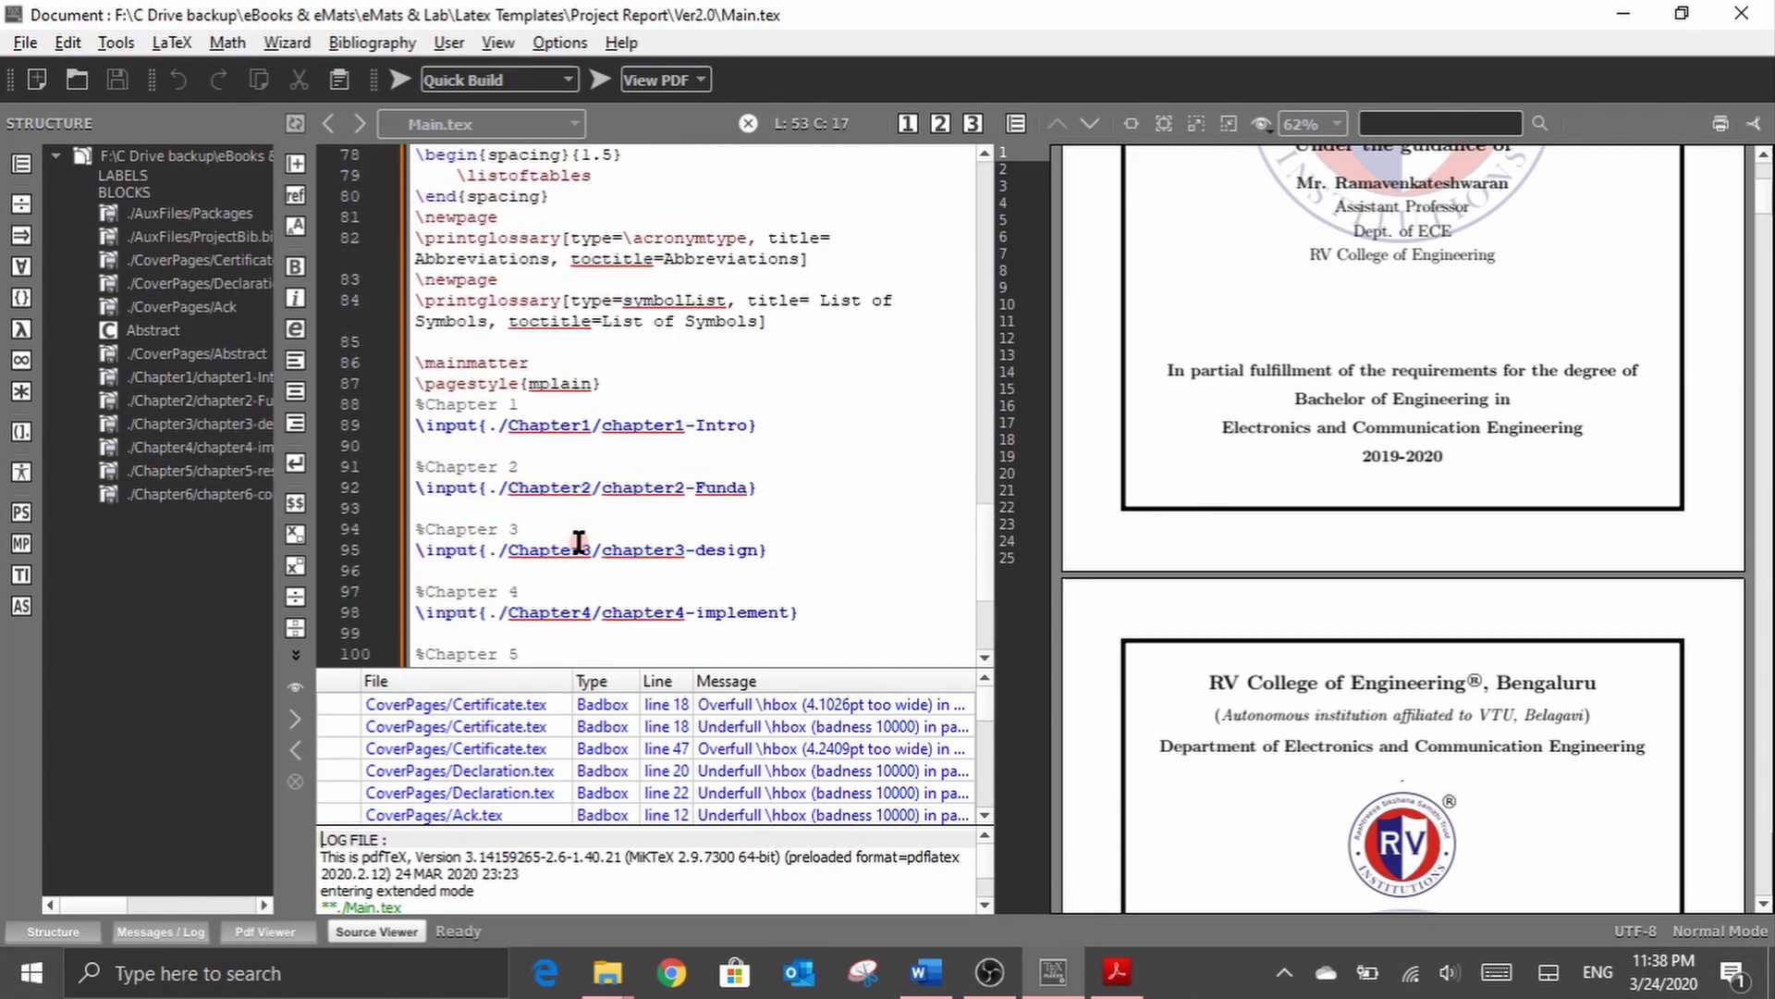
pyautogui.scroll(1, 578, 543)
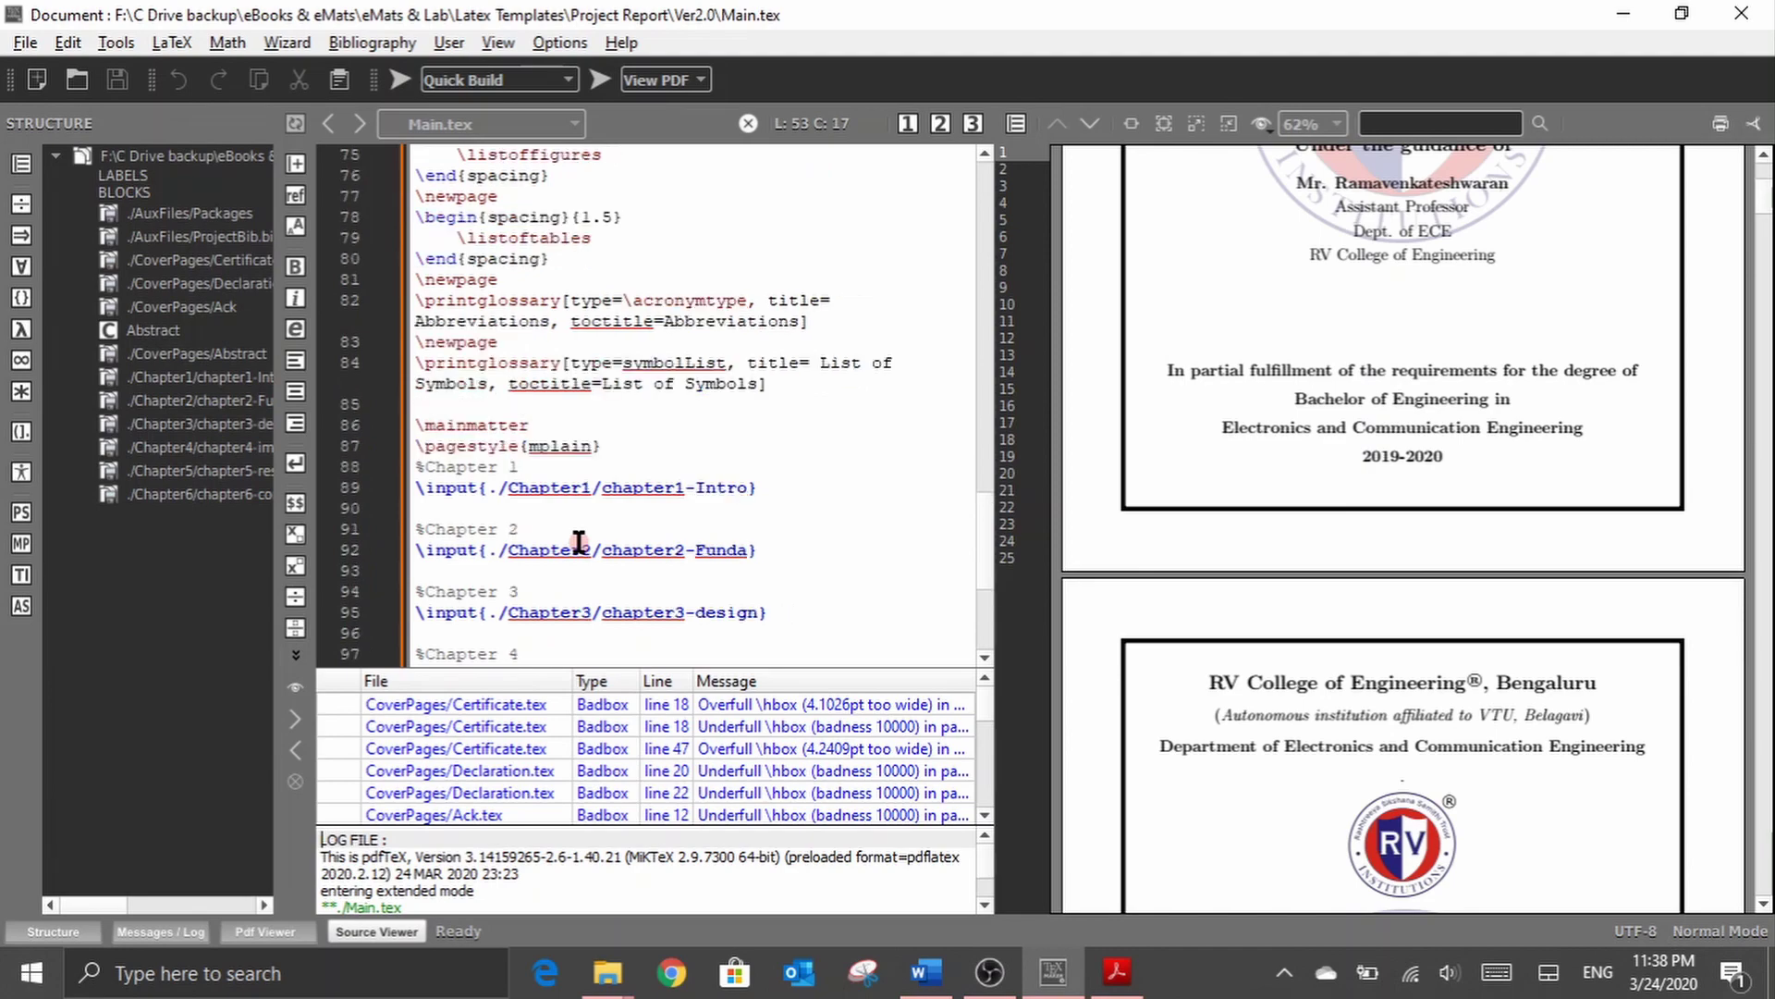
pyautogui.scroll(1, 579, 543)
pyautogui.scroll(1, 579, 543)
pyautogui.scroll(1, 579, 542)
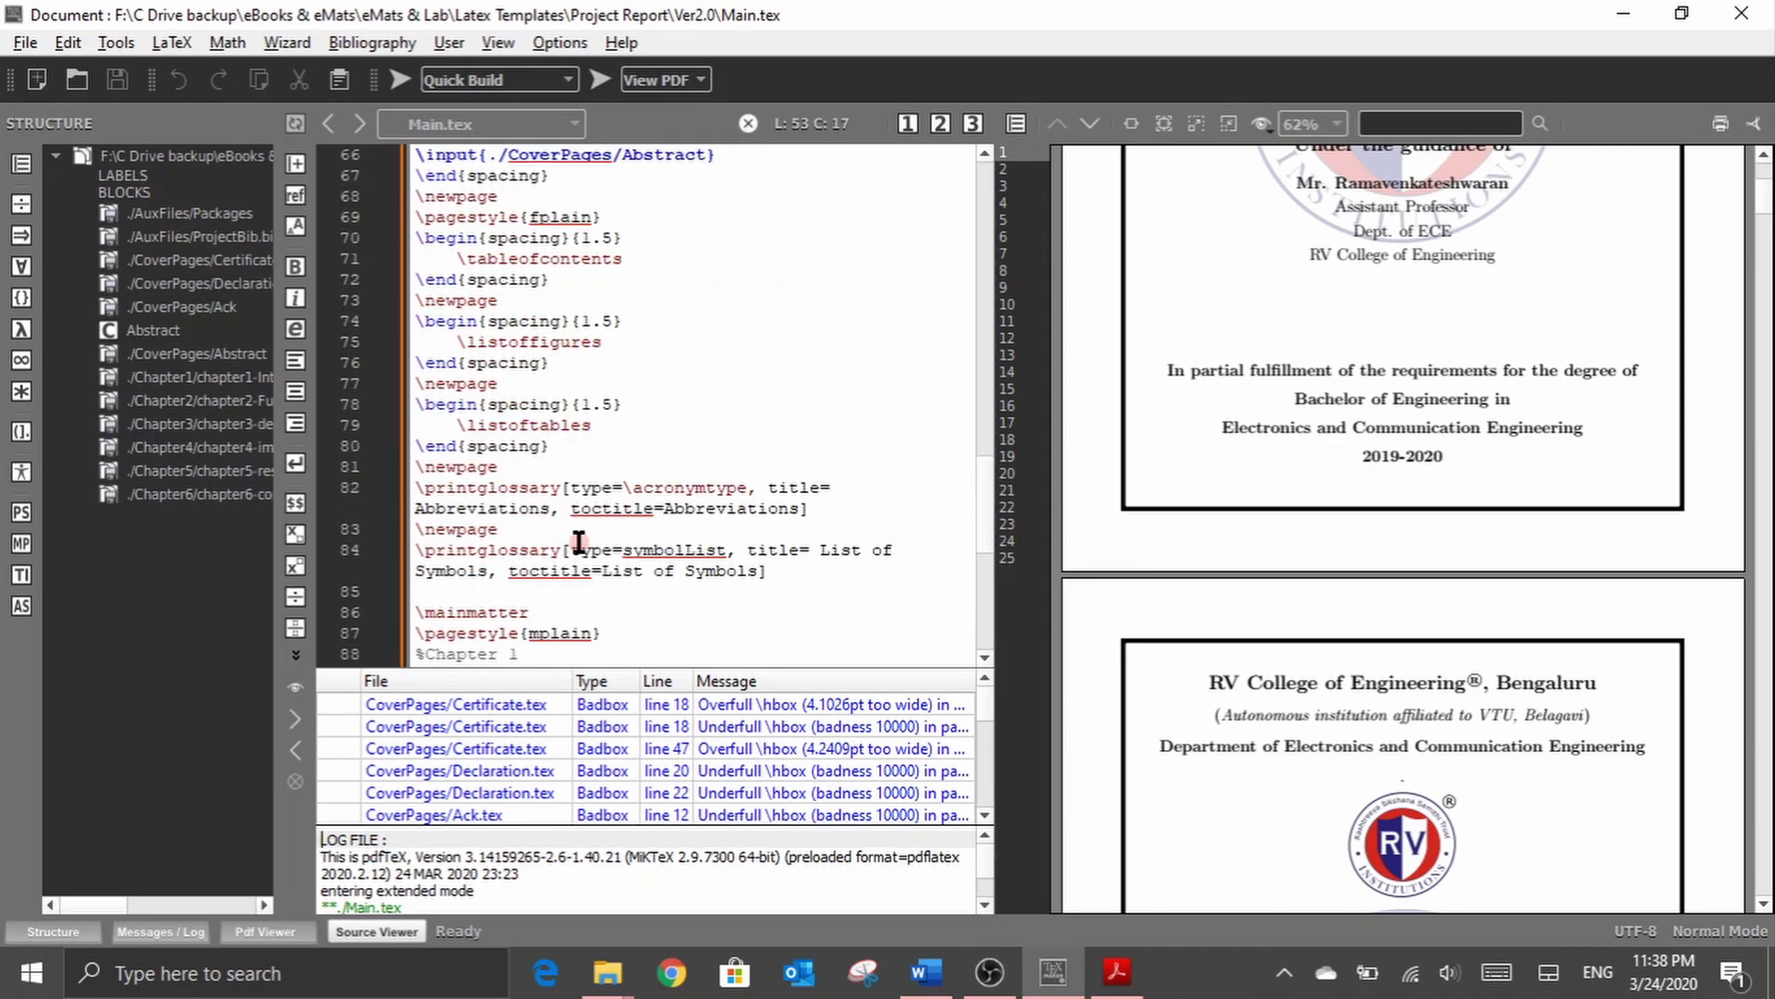
# Step: Find the Chapter 1 input path in Main.tex and open the included file chapter1-Intro.tex
pyautogui.scroll(-4, 536, 490)
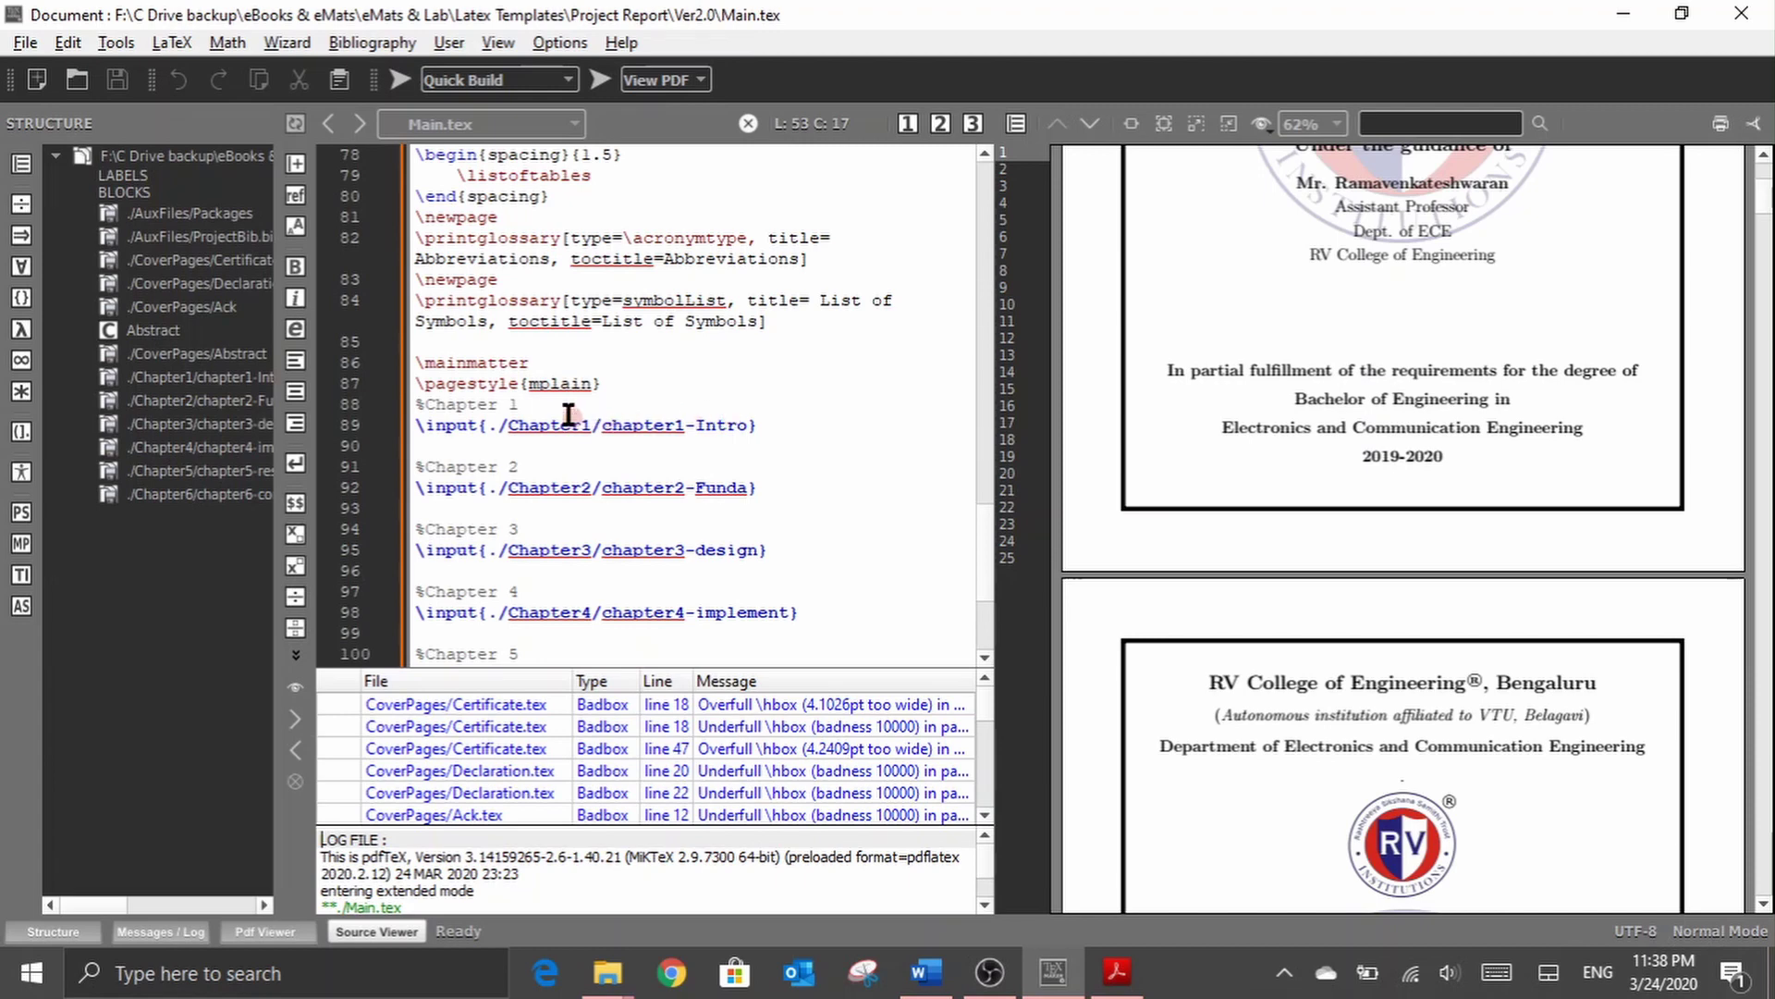
pyautogui.moveTo(500, 425); pyautogui.dragTo(747, 433)
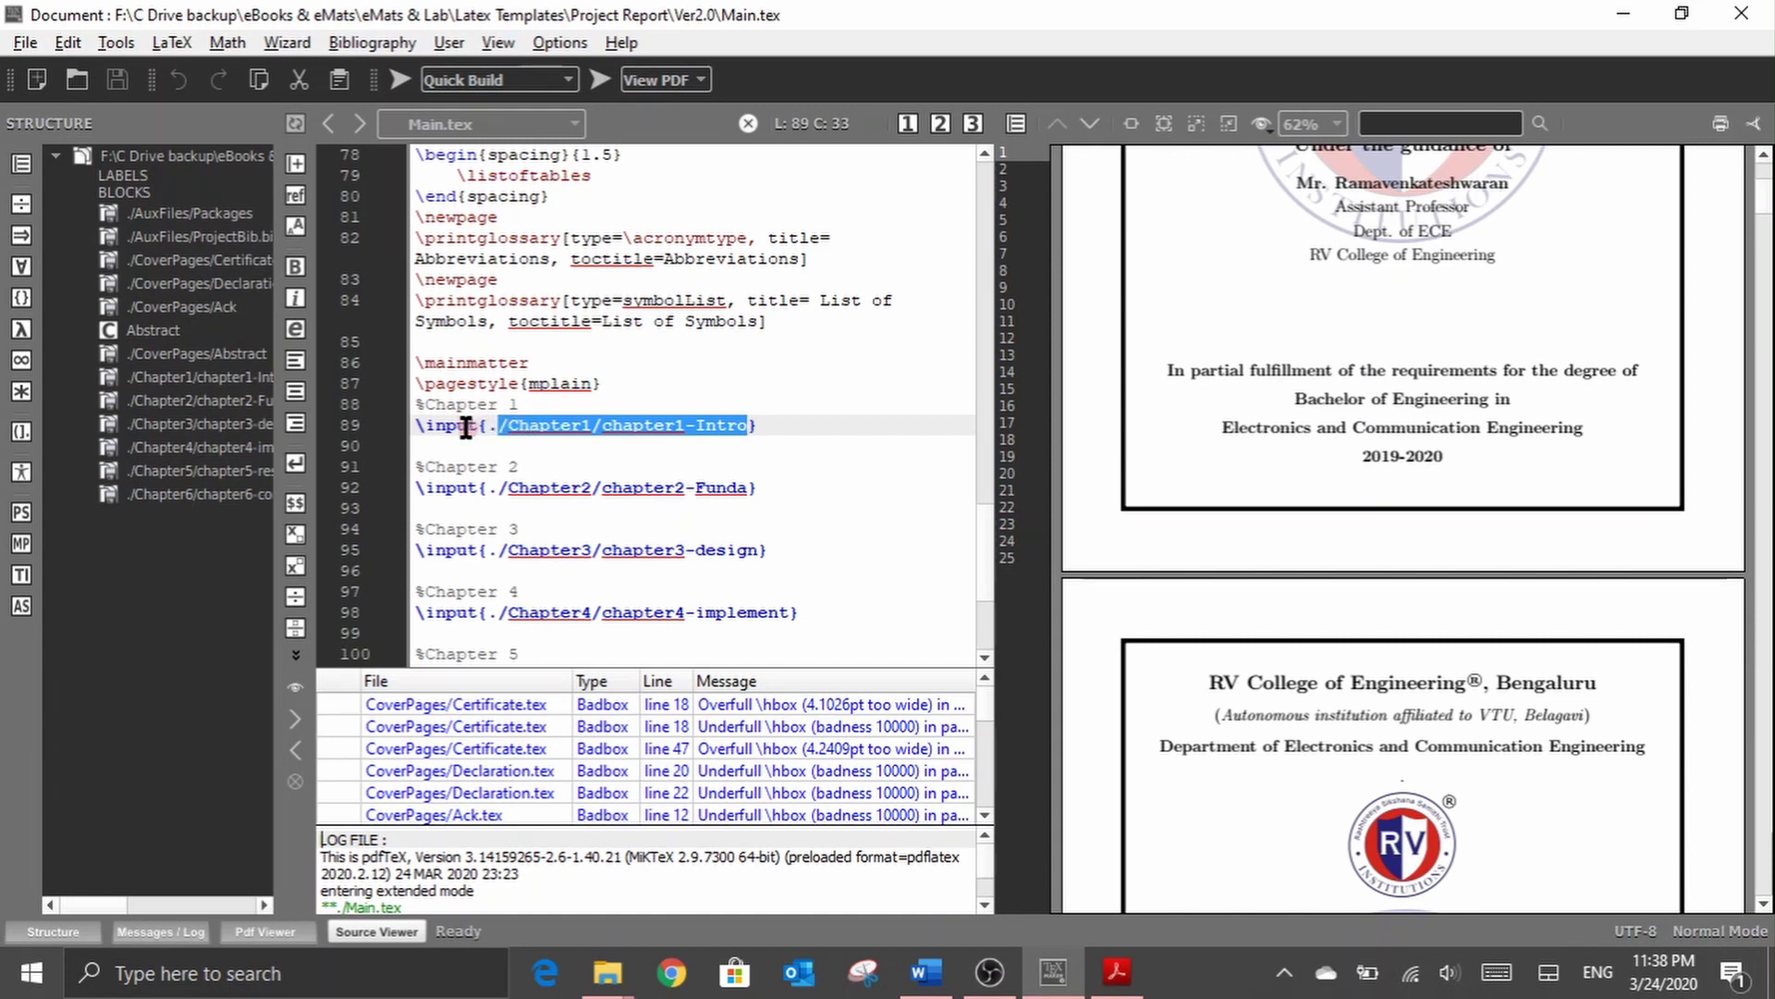
pyautogui.click(236, 381)
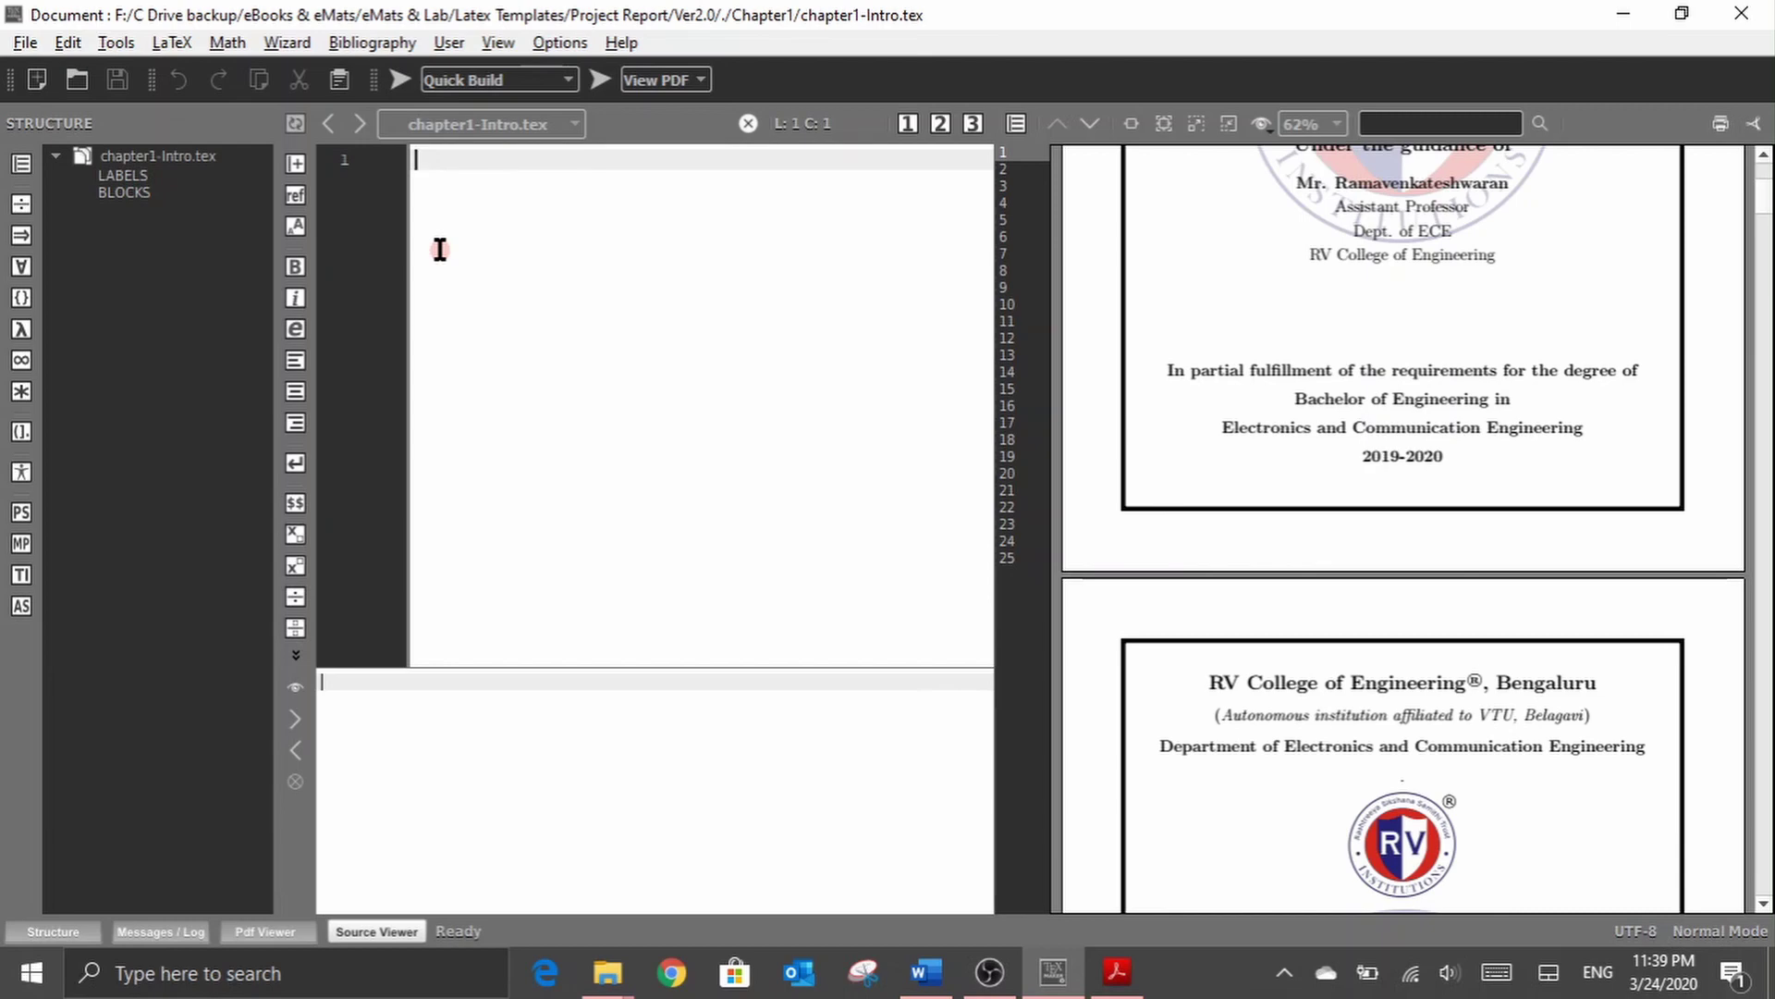
# Step: Switch to the Word document and review the Chapter 1 title, the 1.1 Introduction heading and the content with its figure
pyautogui.hotkey('alt', 'Tab')
pyautogui.hotkey('alt', 'Tab')
pyautogui.hotkey('alt', 'Tab')
pyautogui.hotkey('alt', 'Tab')
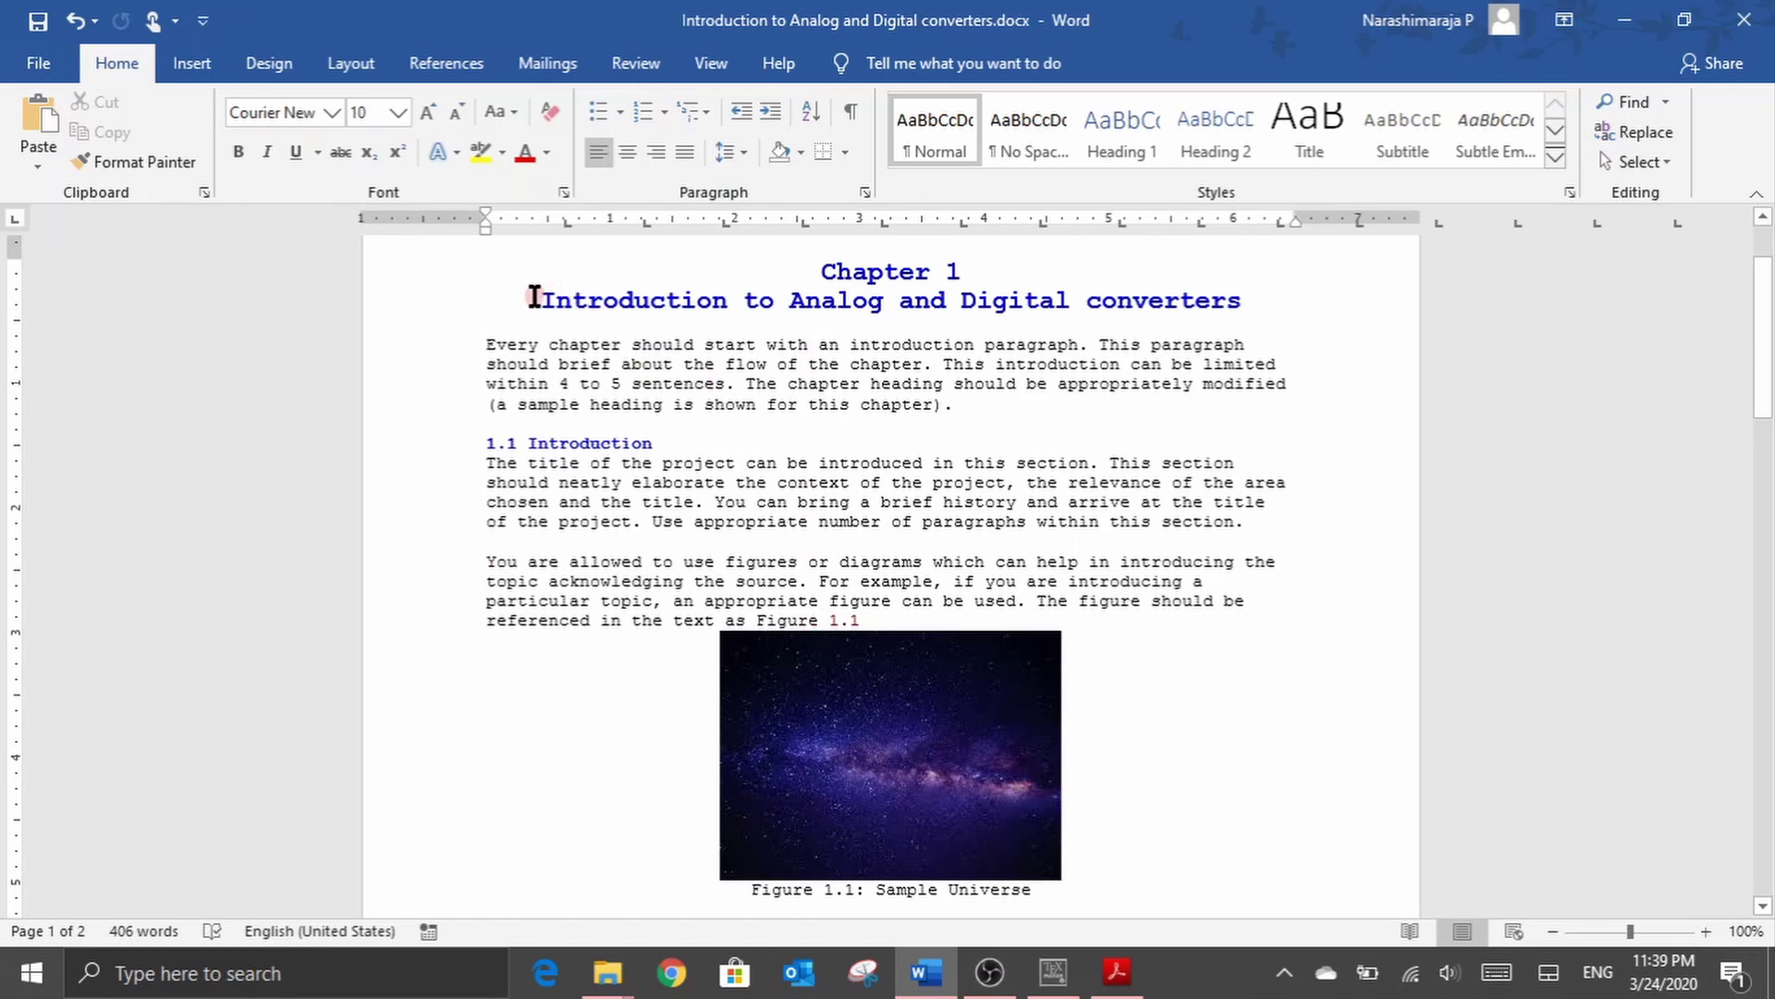
pyautogui.moveTo(536, 296); pyautogui.dragTo(636, 293)
pyautogui.moveTo(530, 444); pyautogui.dragTo(657, 442)
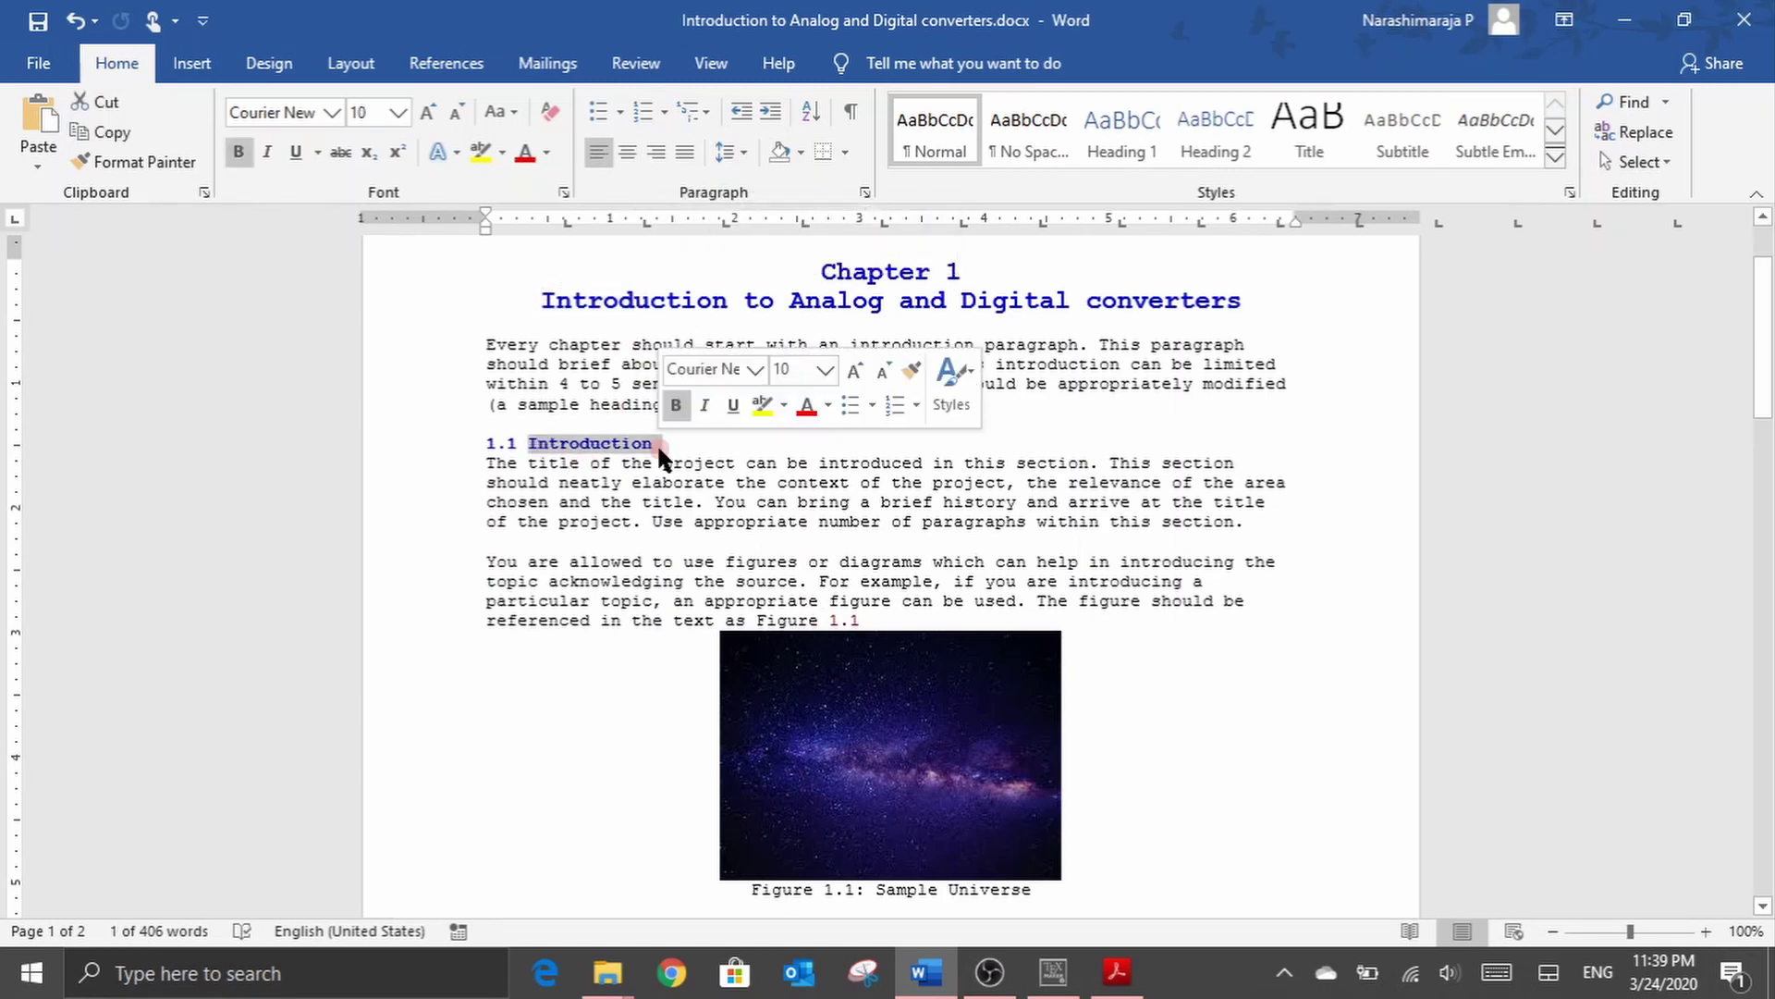
pyautogui.scroll(-10, 673, 558)
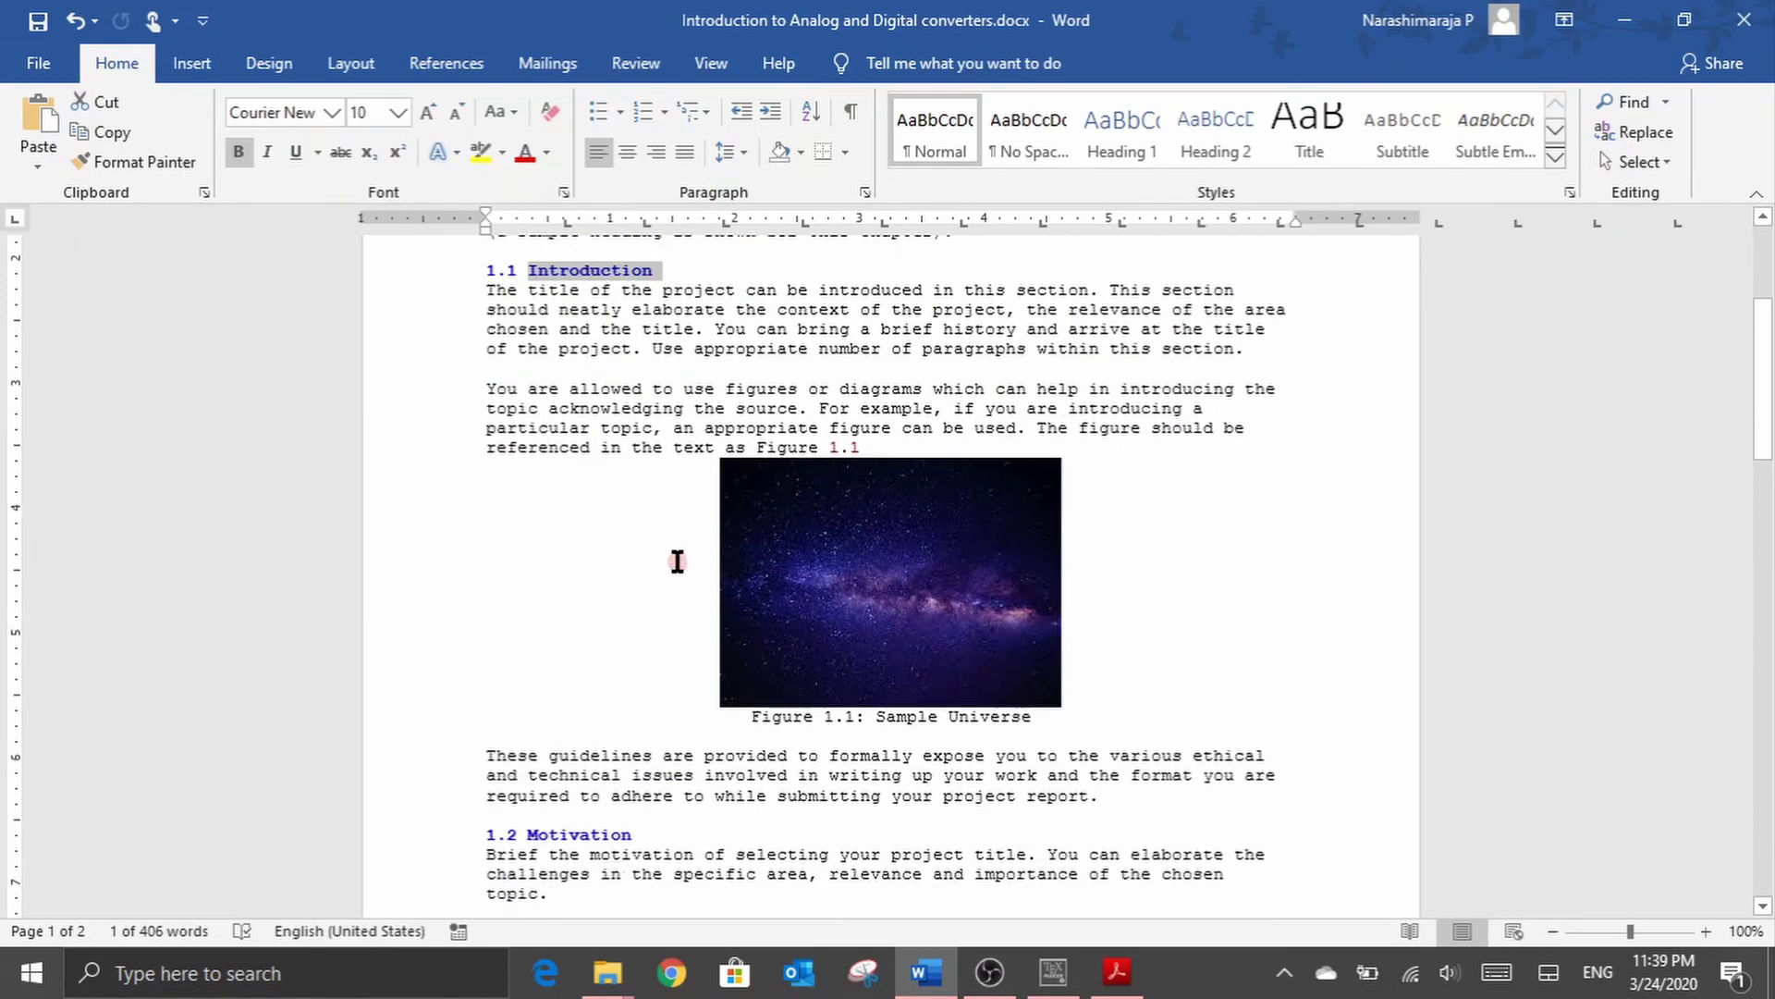
pyautogui.scroll(13, 636, 555)
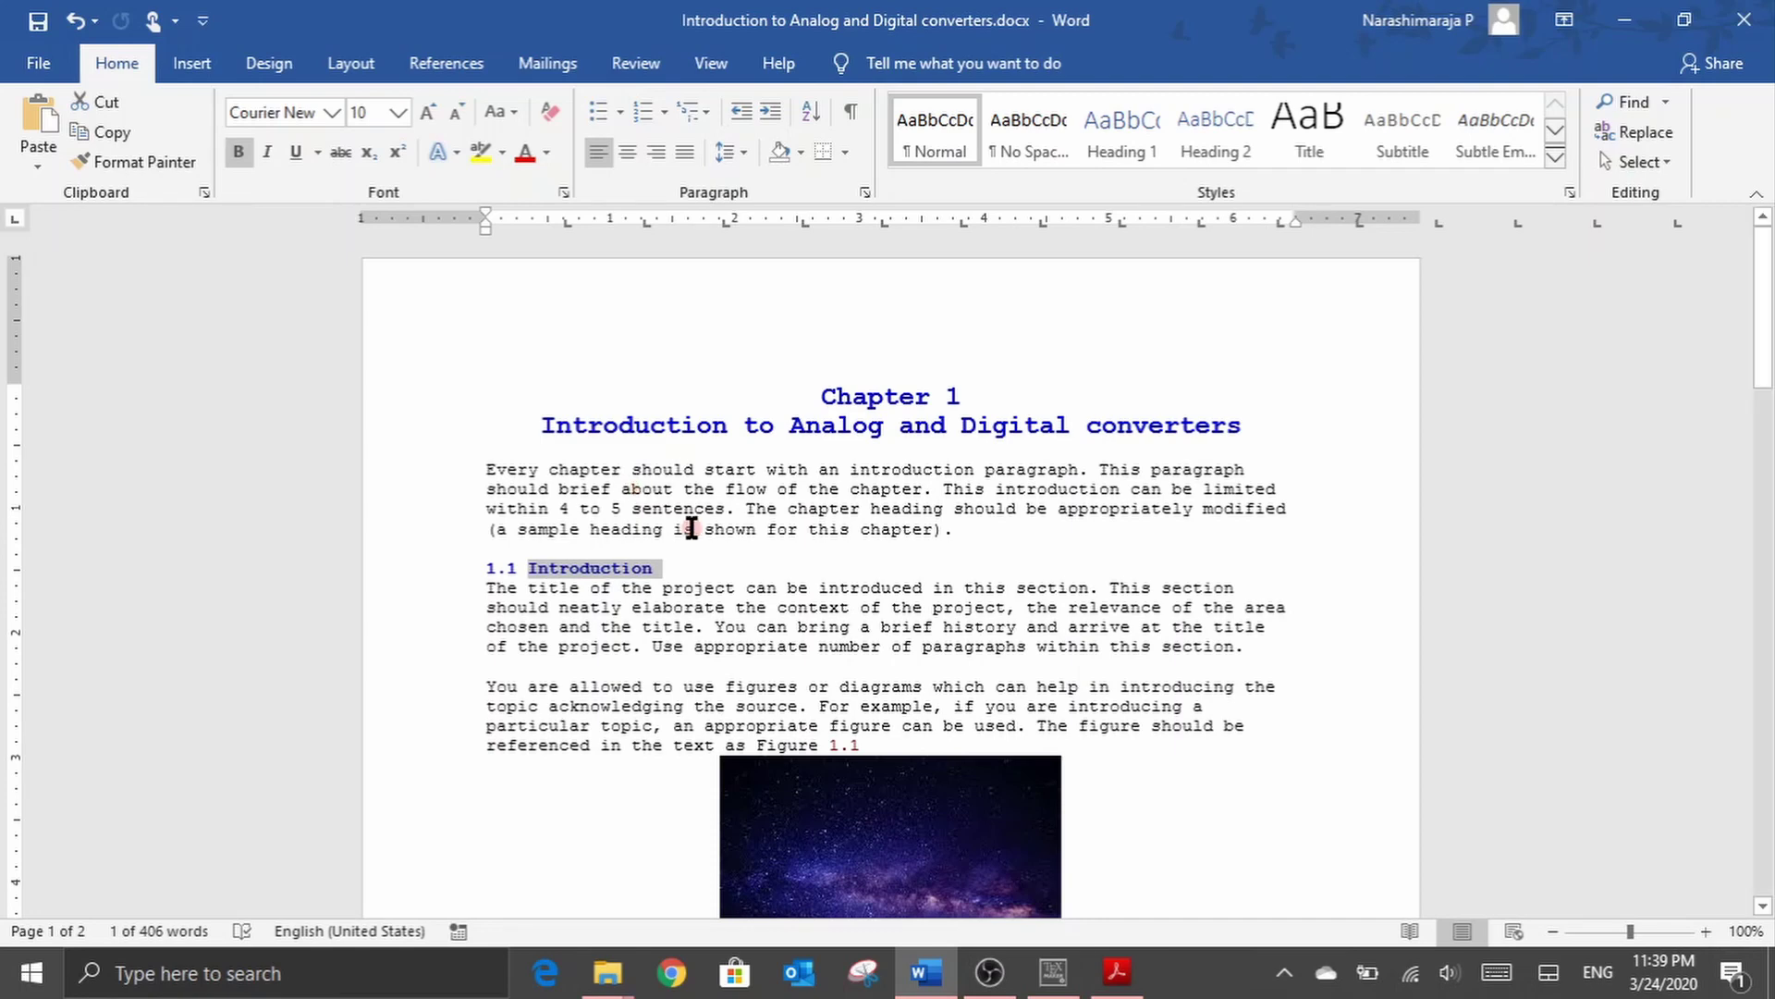
# Step: Switch to the PDF slides and examine the two line-break commands, \\ and \par, on the Contents slide
pyautogui.click(1121, 972)
pyautogui.click(1029, 538)
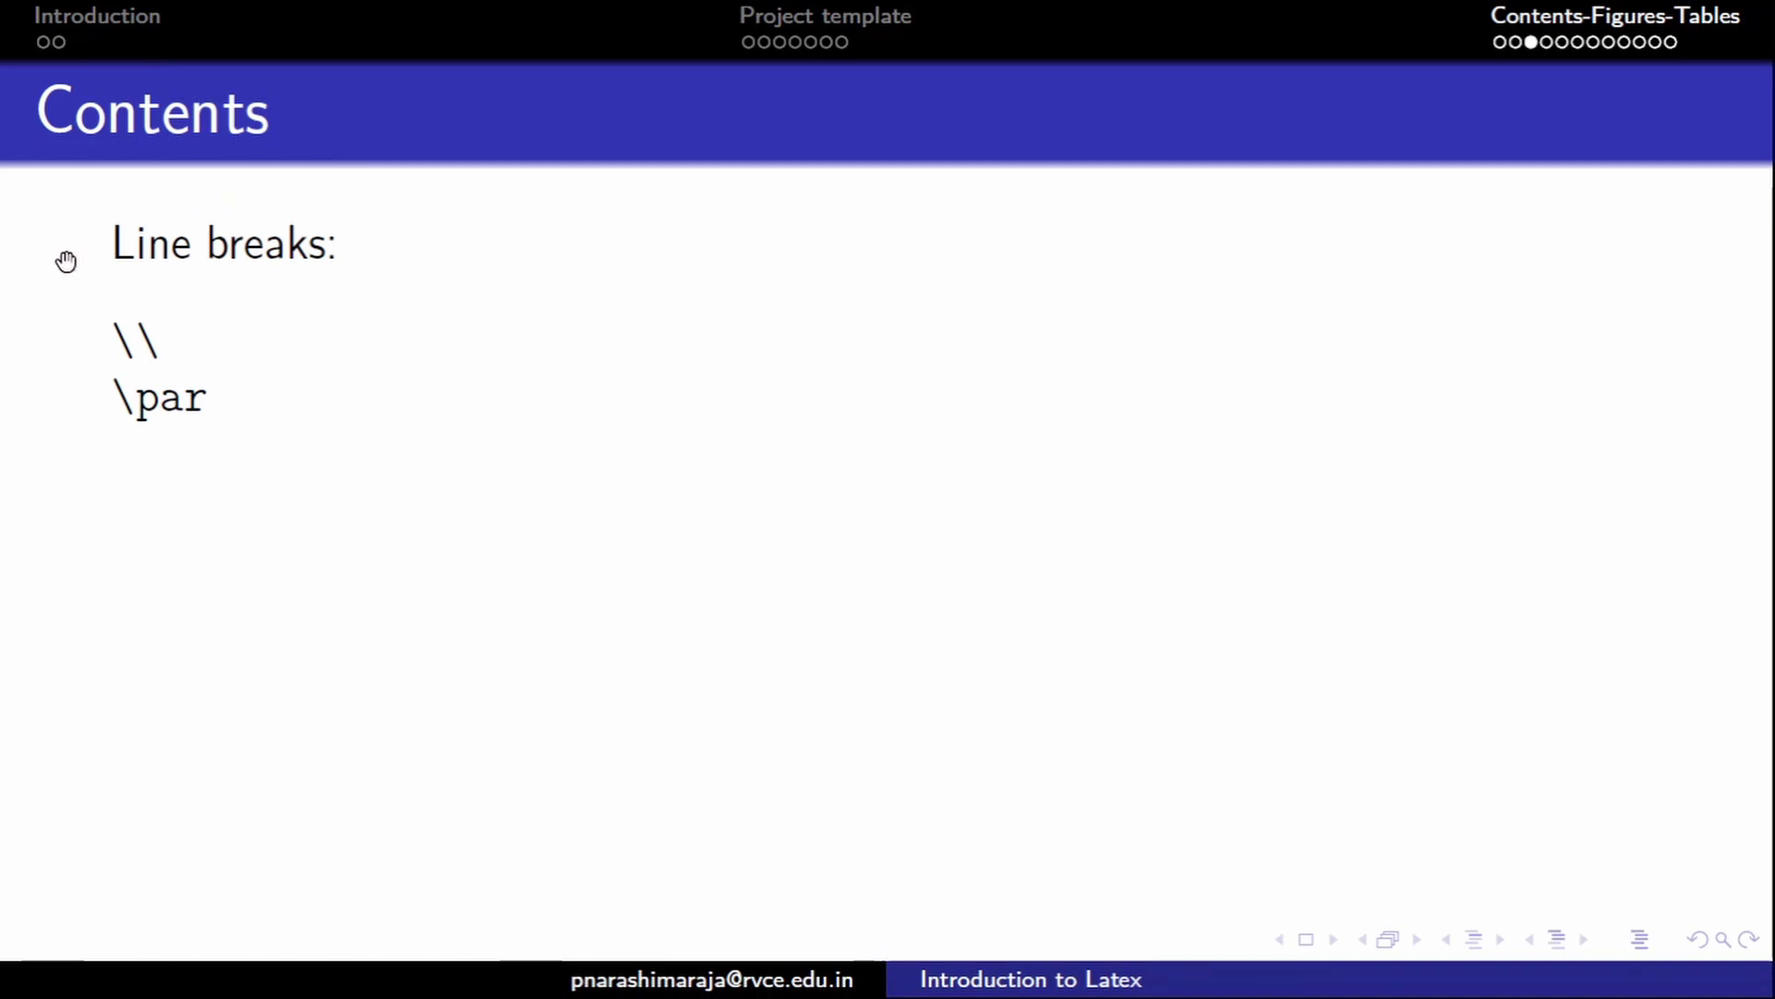
pyautogui.moveTo(101, 341); pyautogui.dragTo(163, 338)
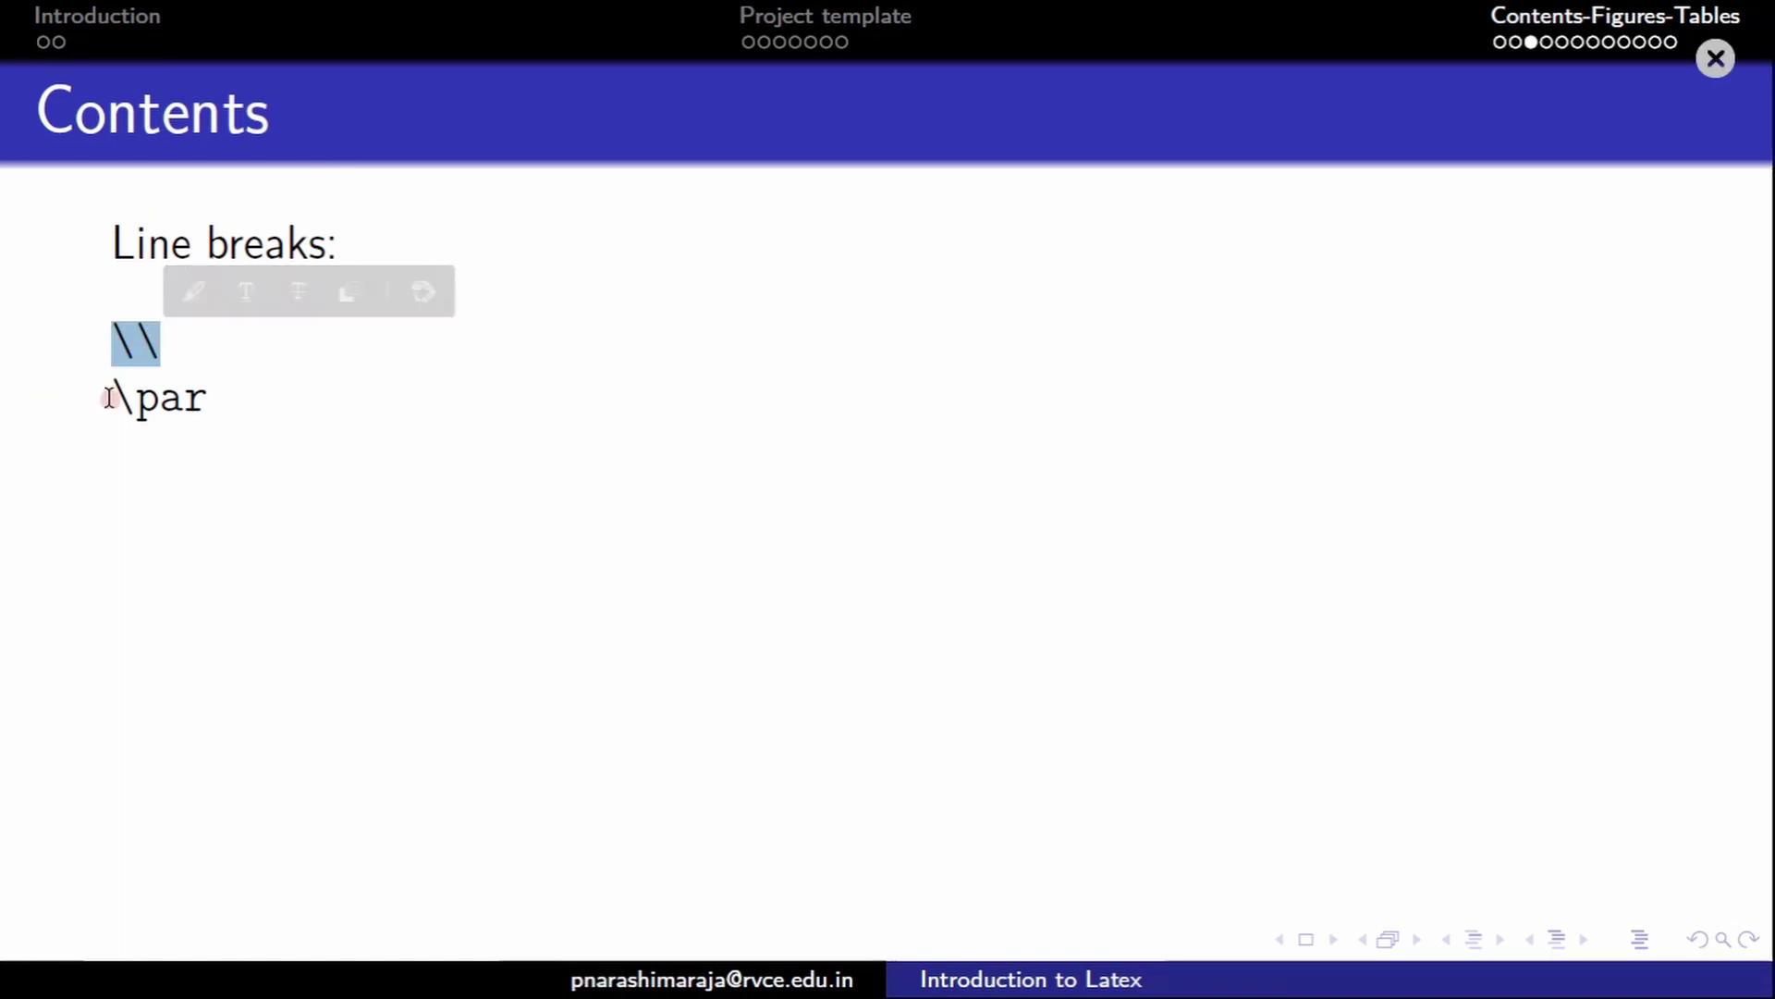
pyautogui.moveTo(113, 396); pyautogui.dragTo(224, 400)
pyautogui.moveTo(111, 342); pyautogui.dragTo(169, 341)
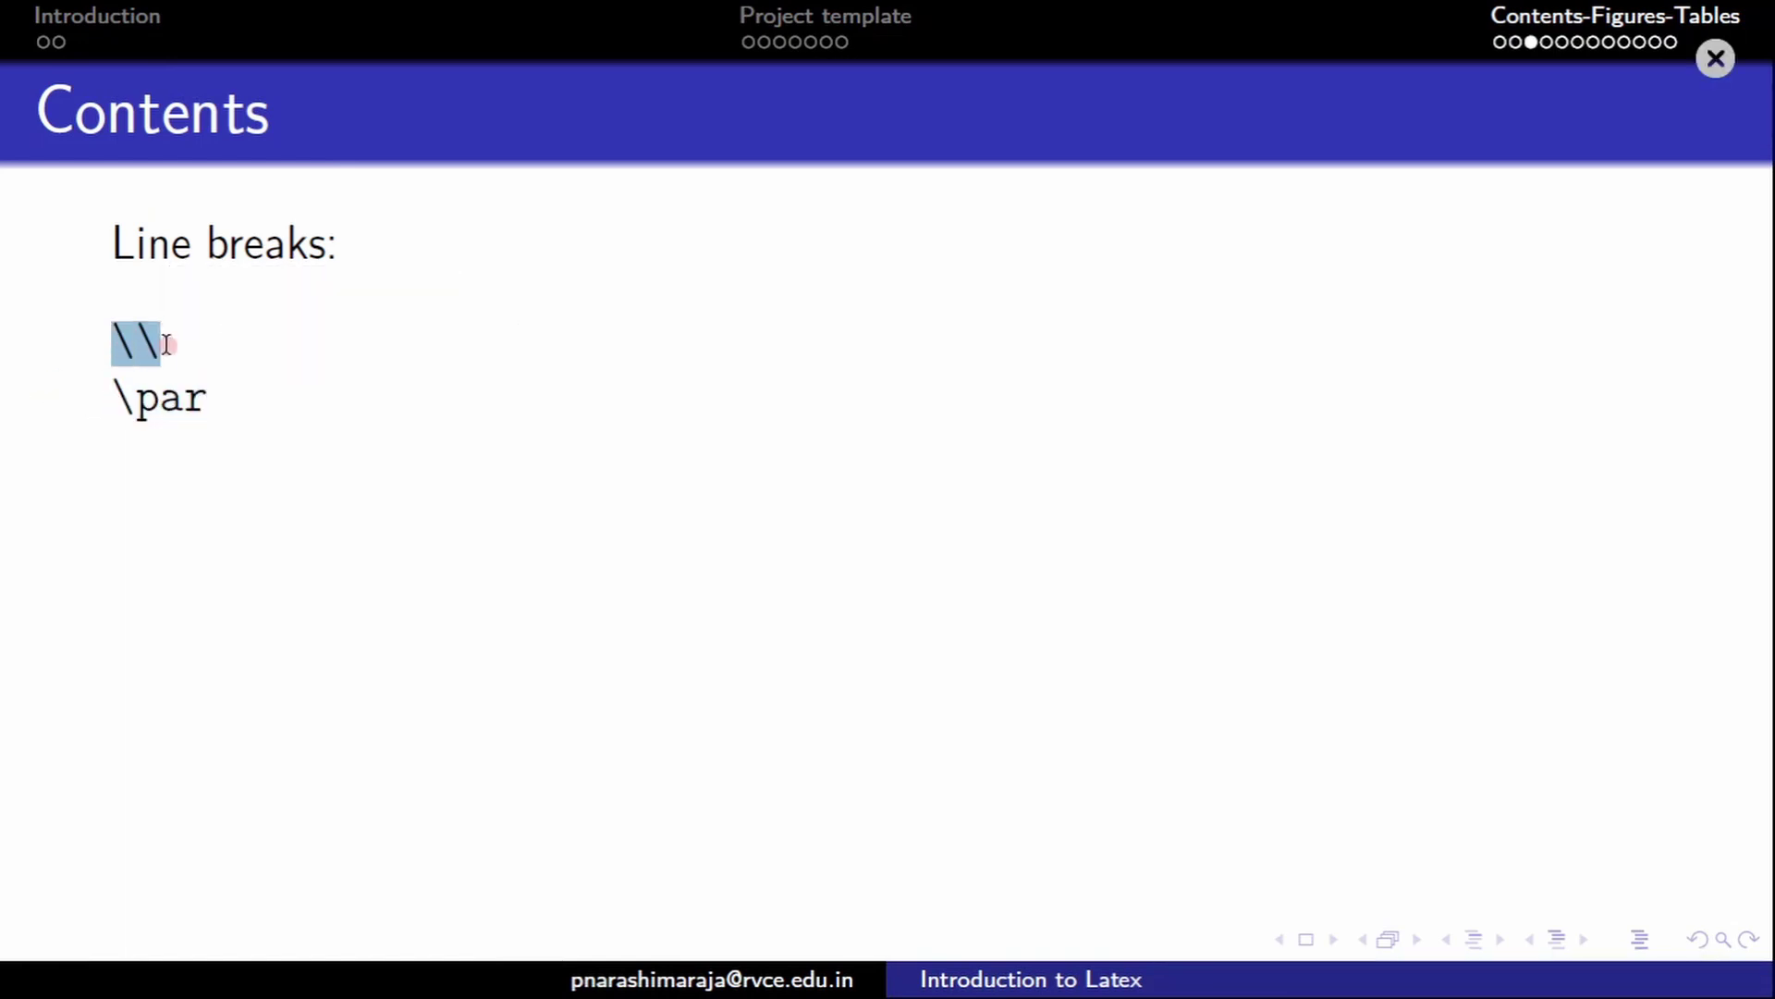
pyautogui.moveTo(109, 398); pyautogui.dragTo(211, 400)
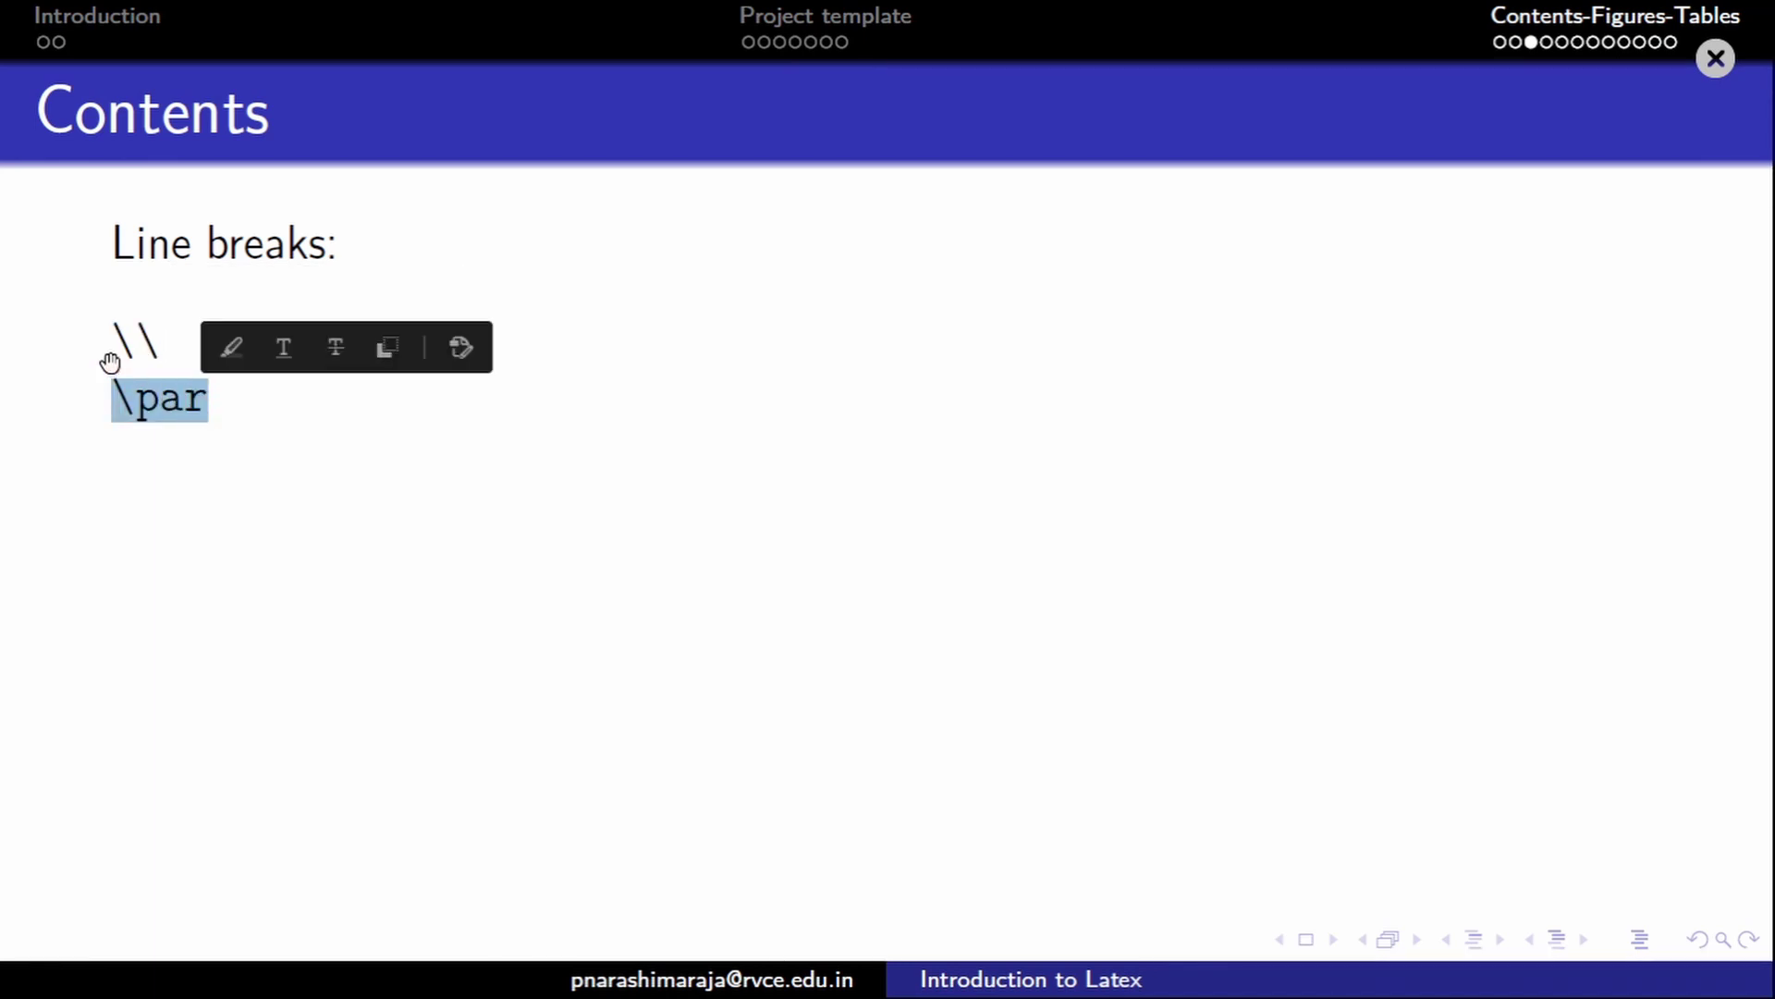
pyautogui.moveTo(112, 347); pyautogui.dragTo(163, 342)
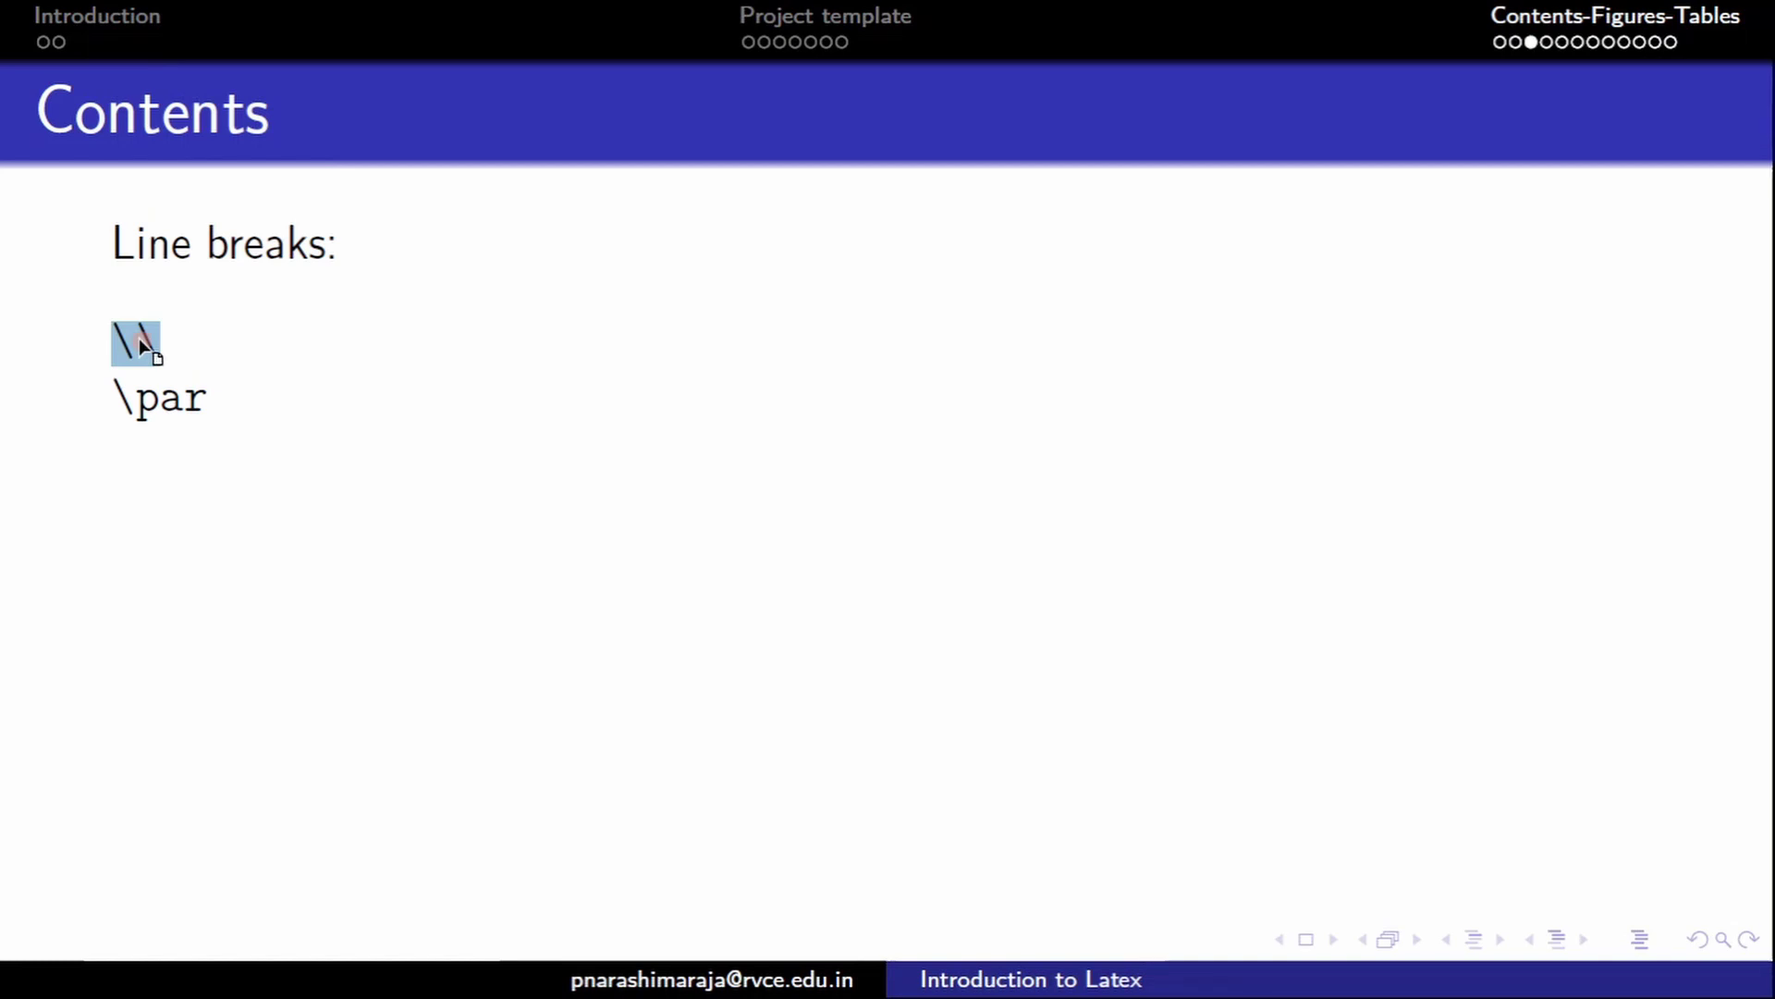
# Step: Copy the title "Introduction to Analog and Digital converters" from the Word document into a \chapter command on line 1 of chapter1-Intro.tex
pyautogui.hotkey('alt', 'Tab')
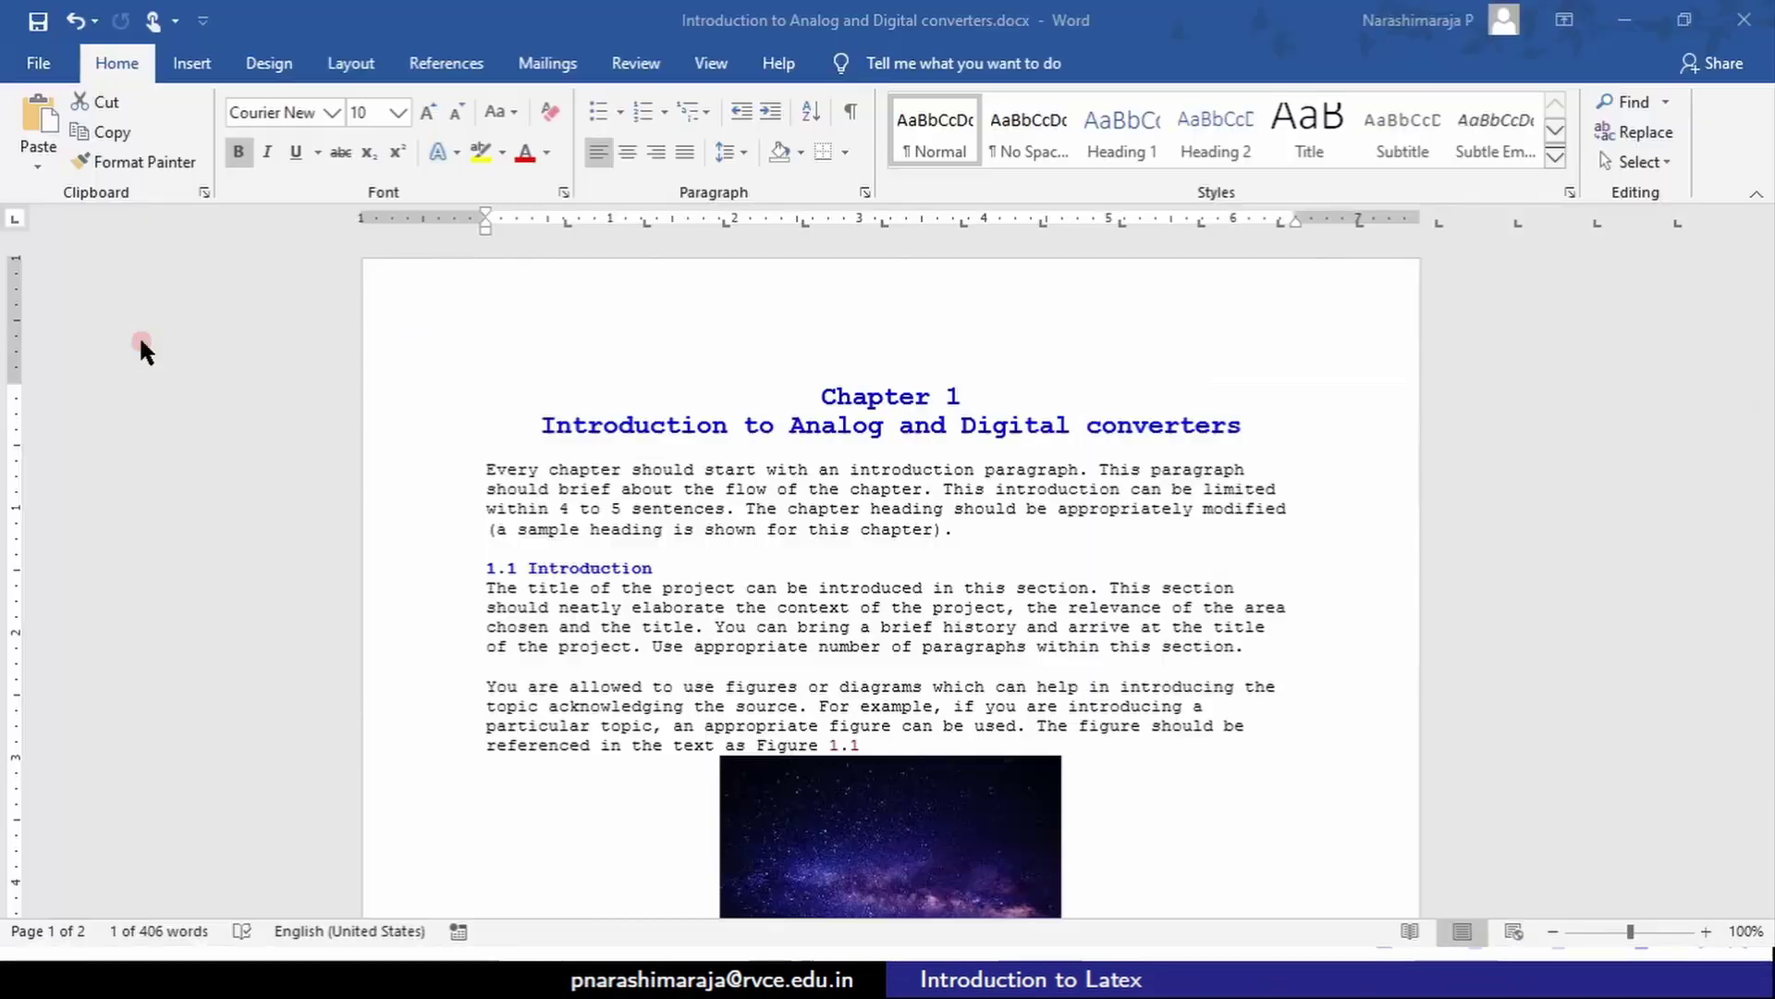
pyautogui.moveTo(542, 427); pyautogui.dragTo(1243, 427)
pyautogui.hotkey('ctrl', 'c')
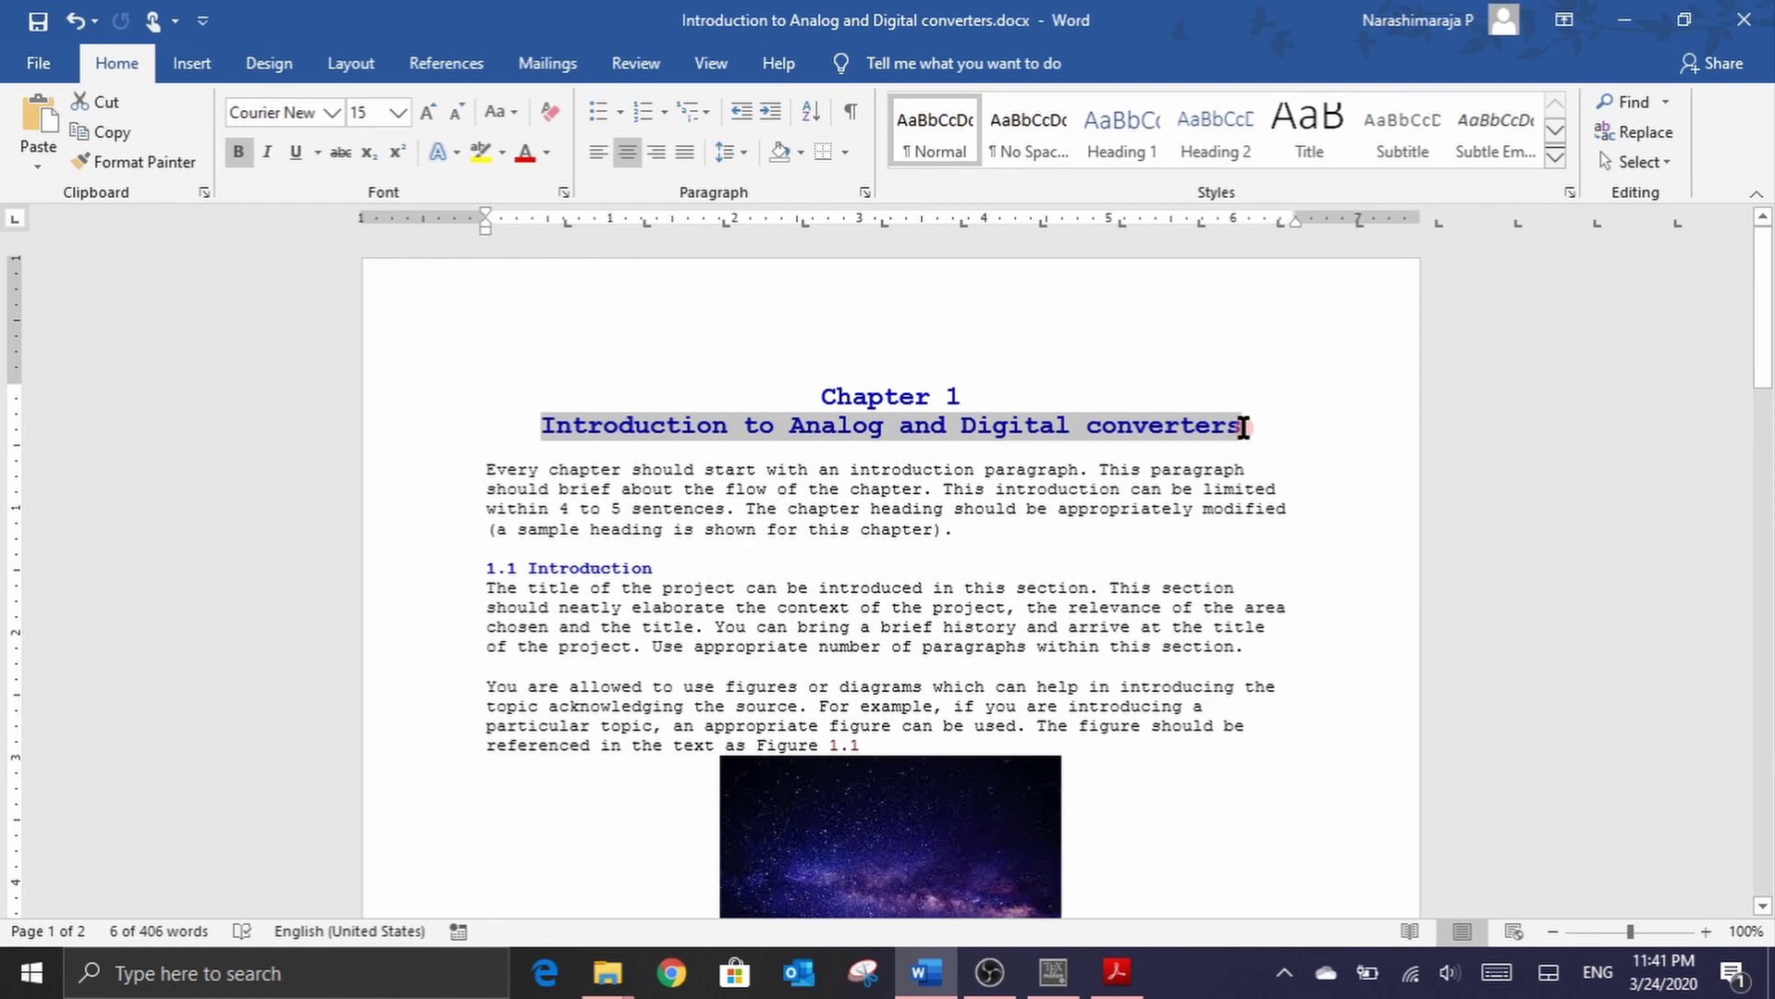
pyautogui.hotkey('alt', 'Tab')
pyautogui.hotkey('alt', 'Tab')
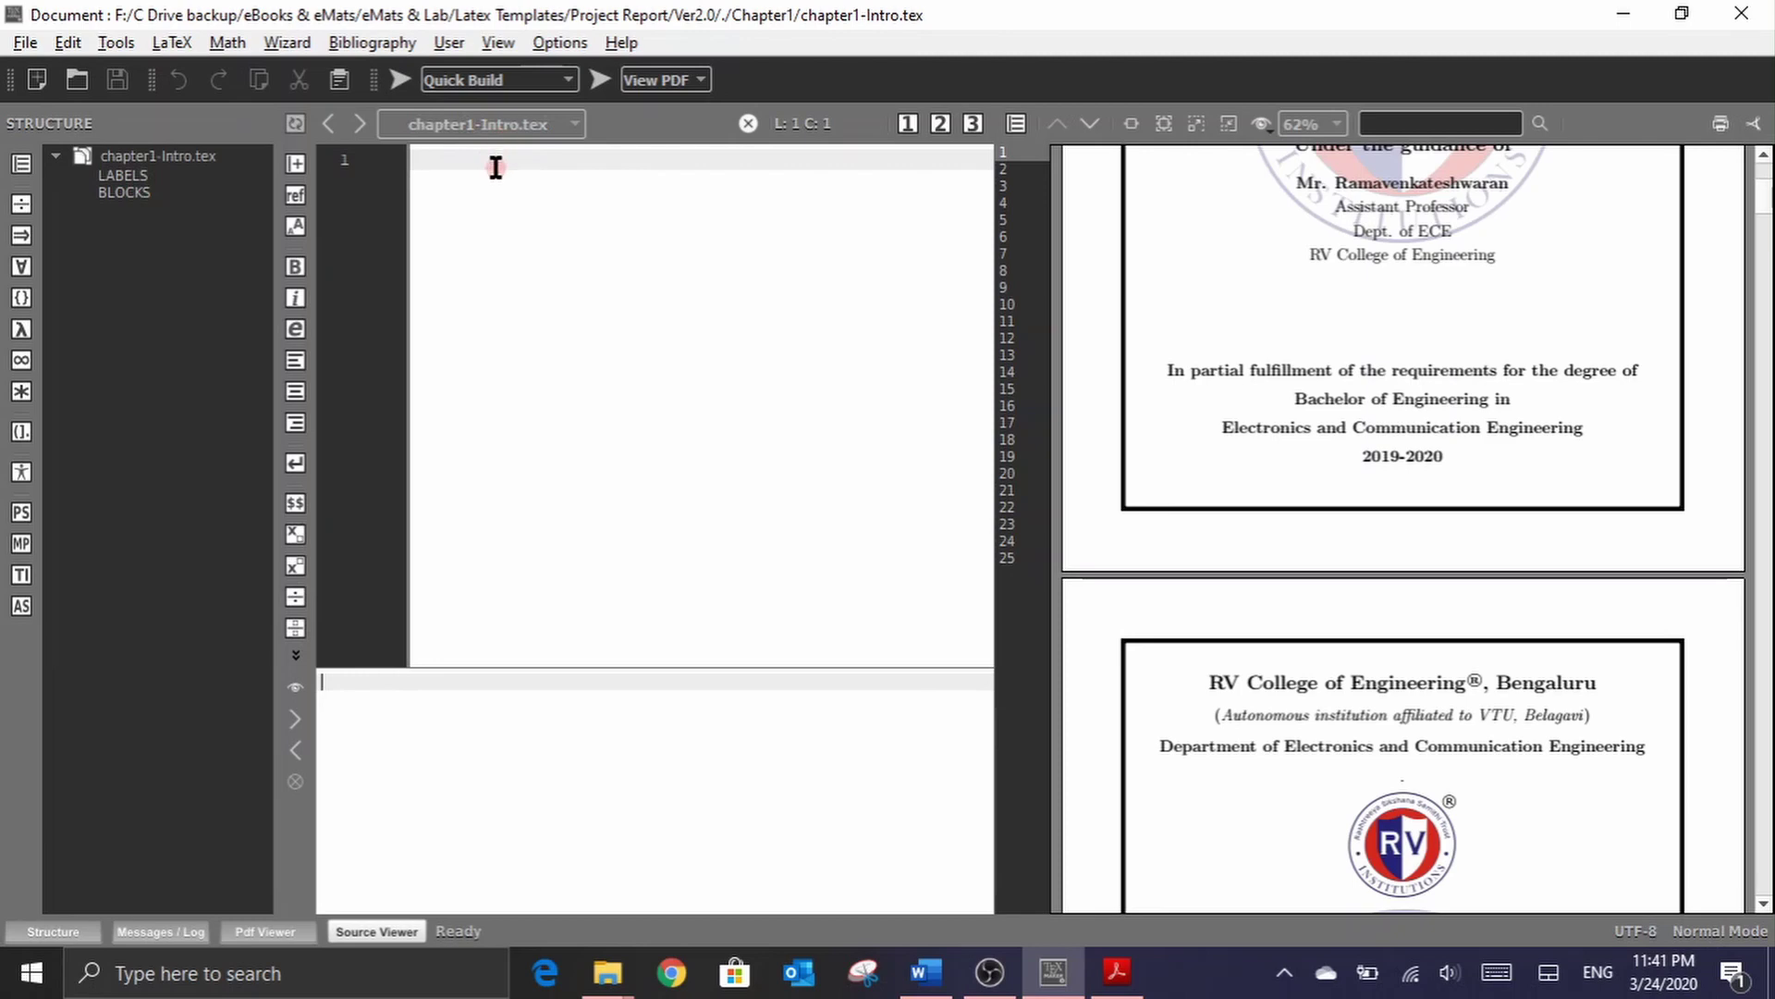
pyautogui.write('\\cha')
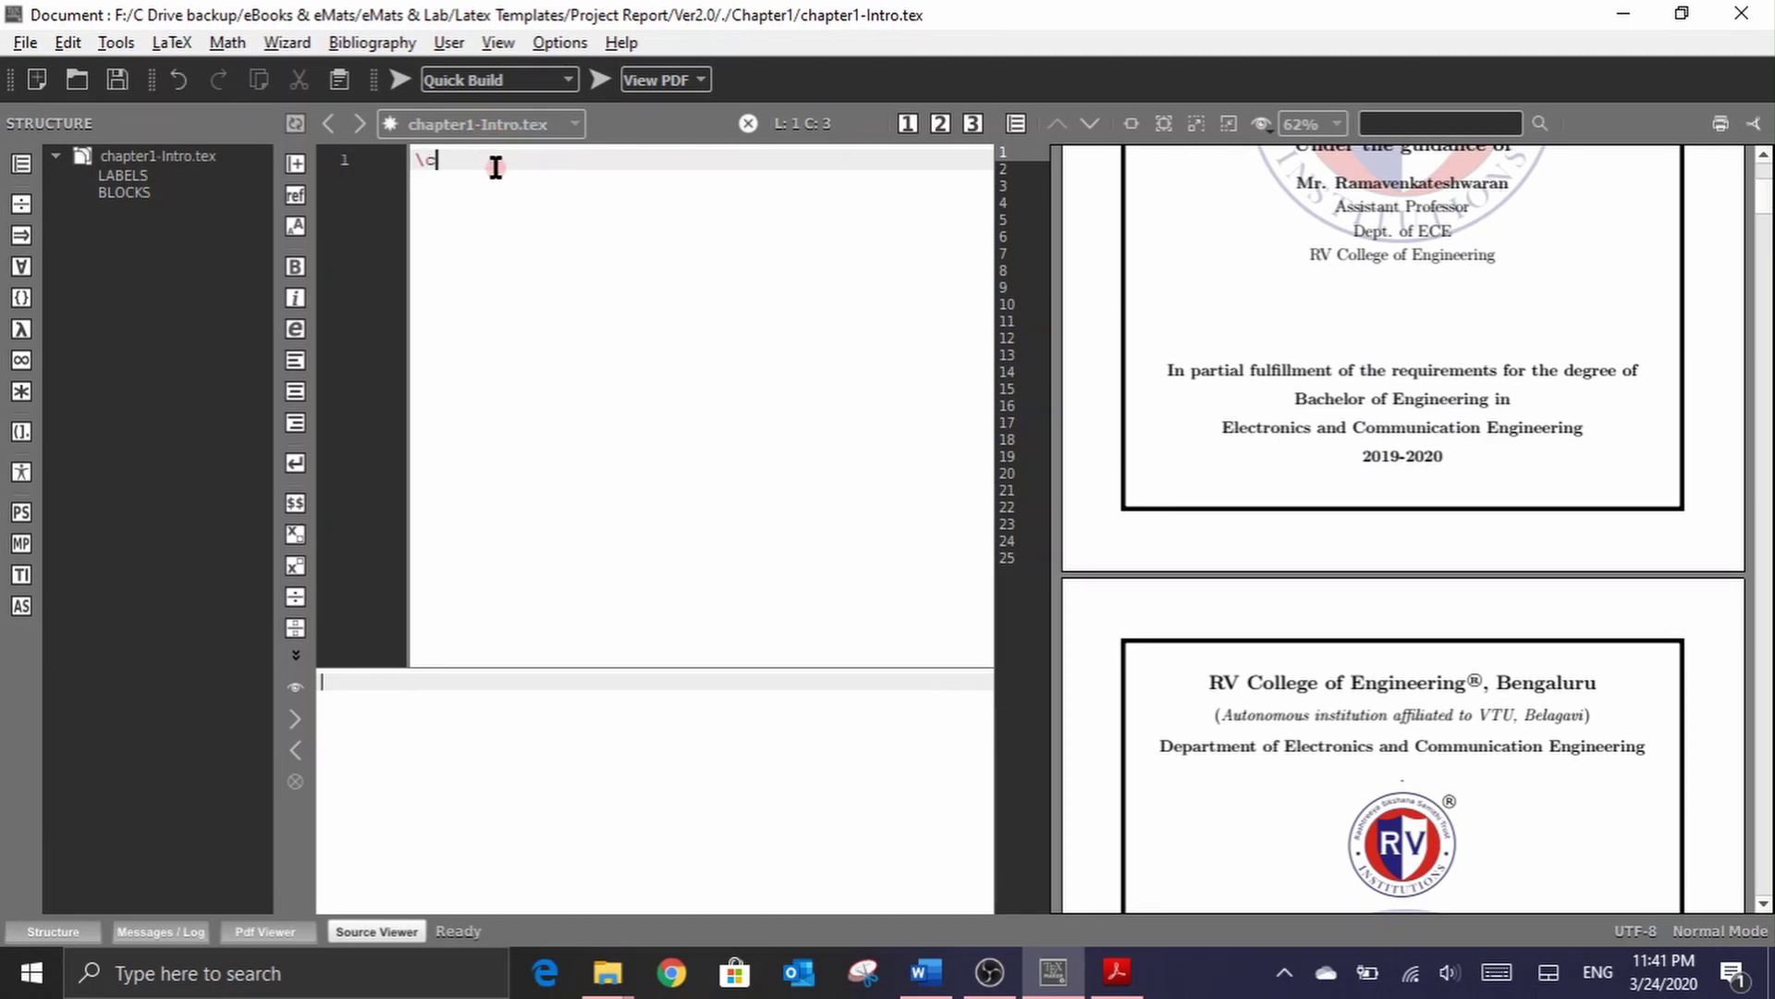
pyautogui.click(496, 178)
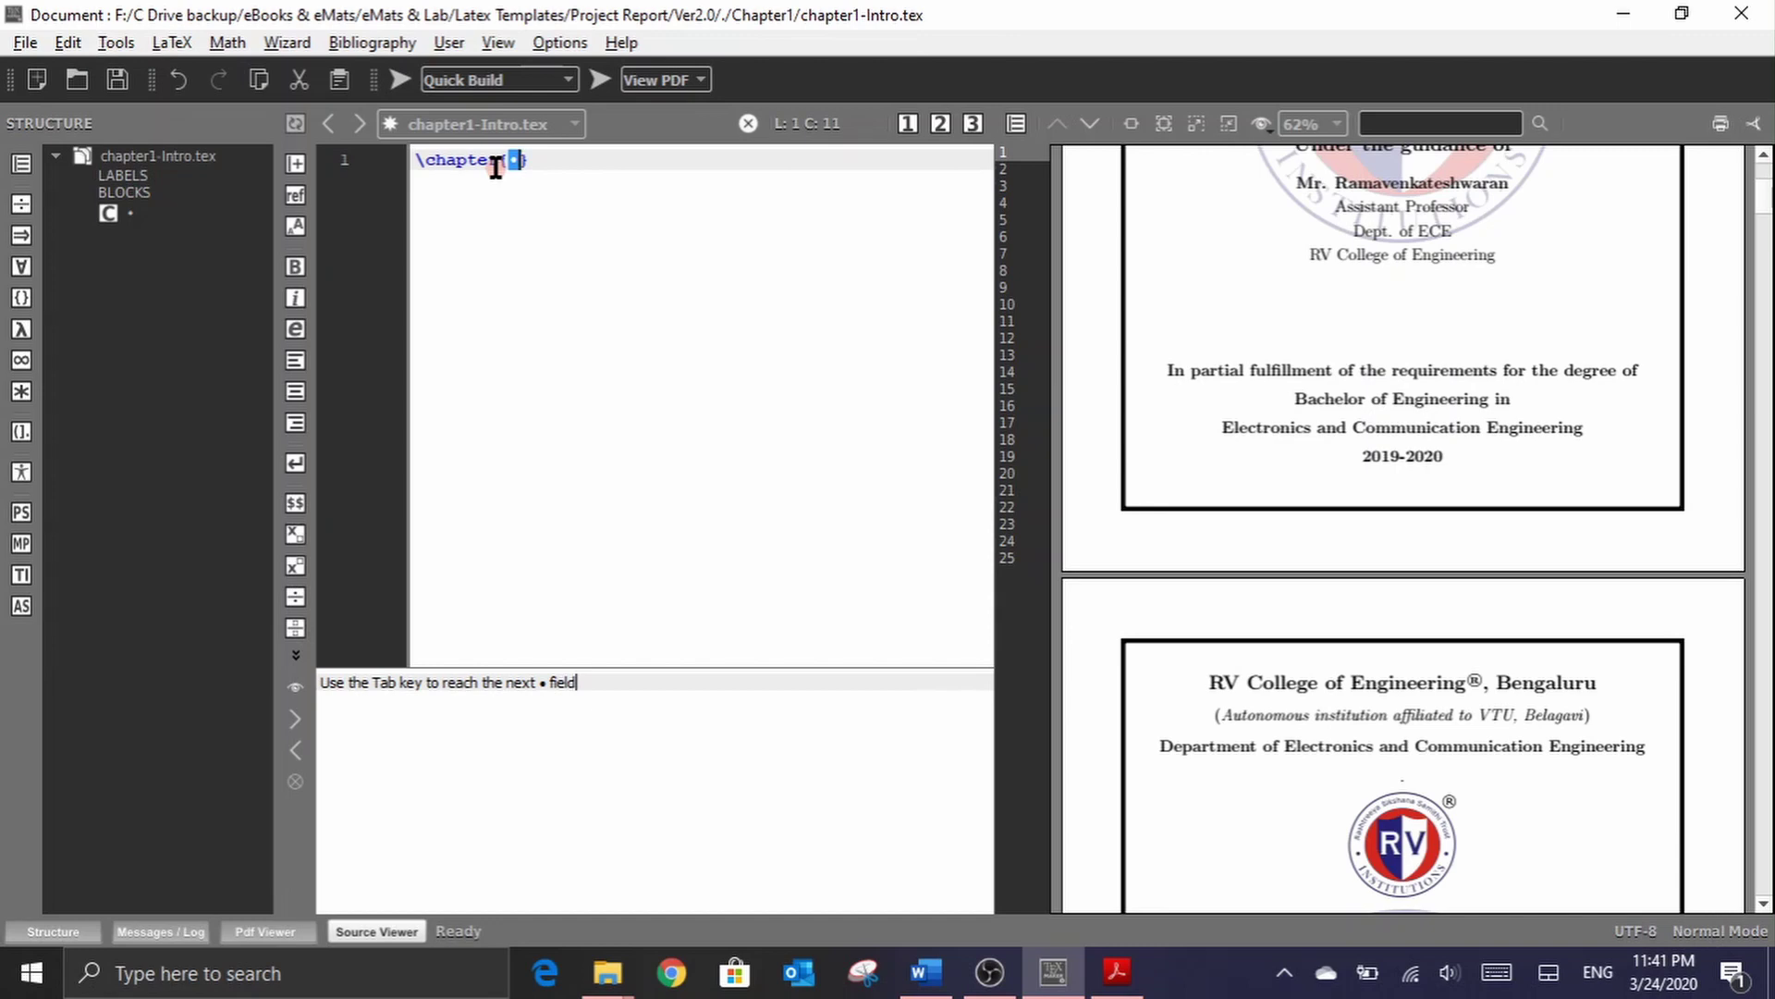
pyautogui.hotkey('ctrl', 'v')
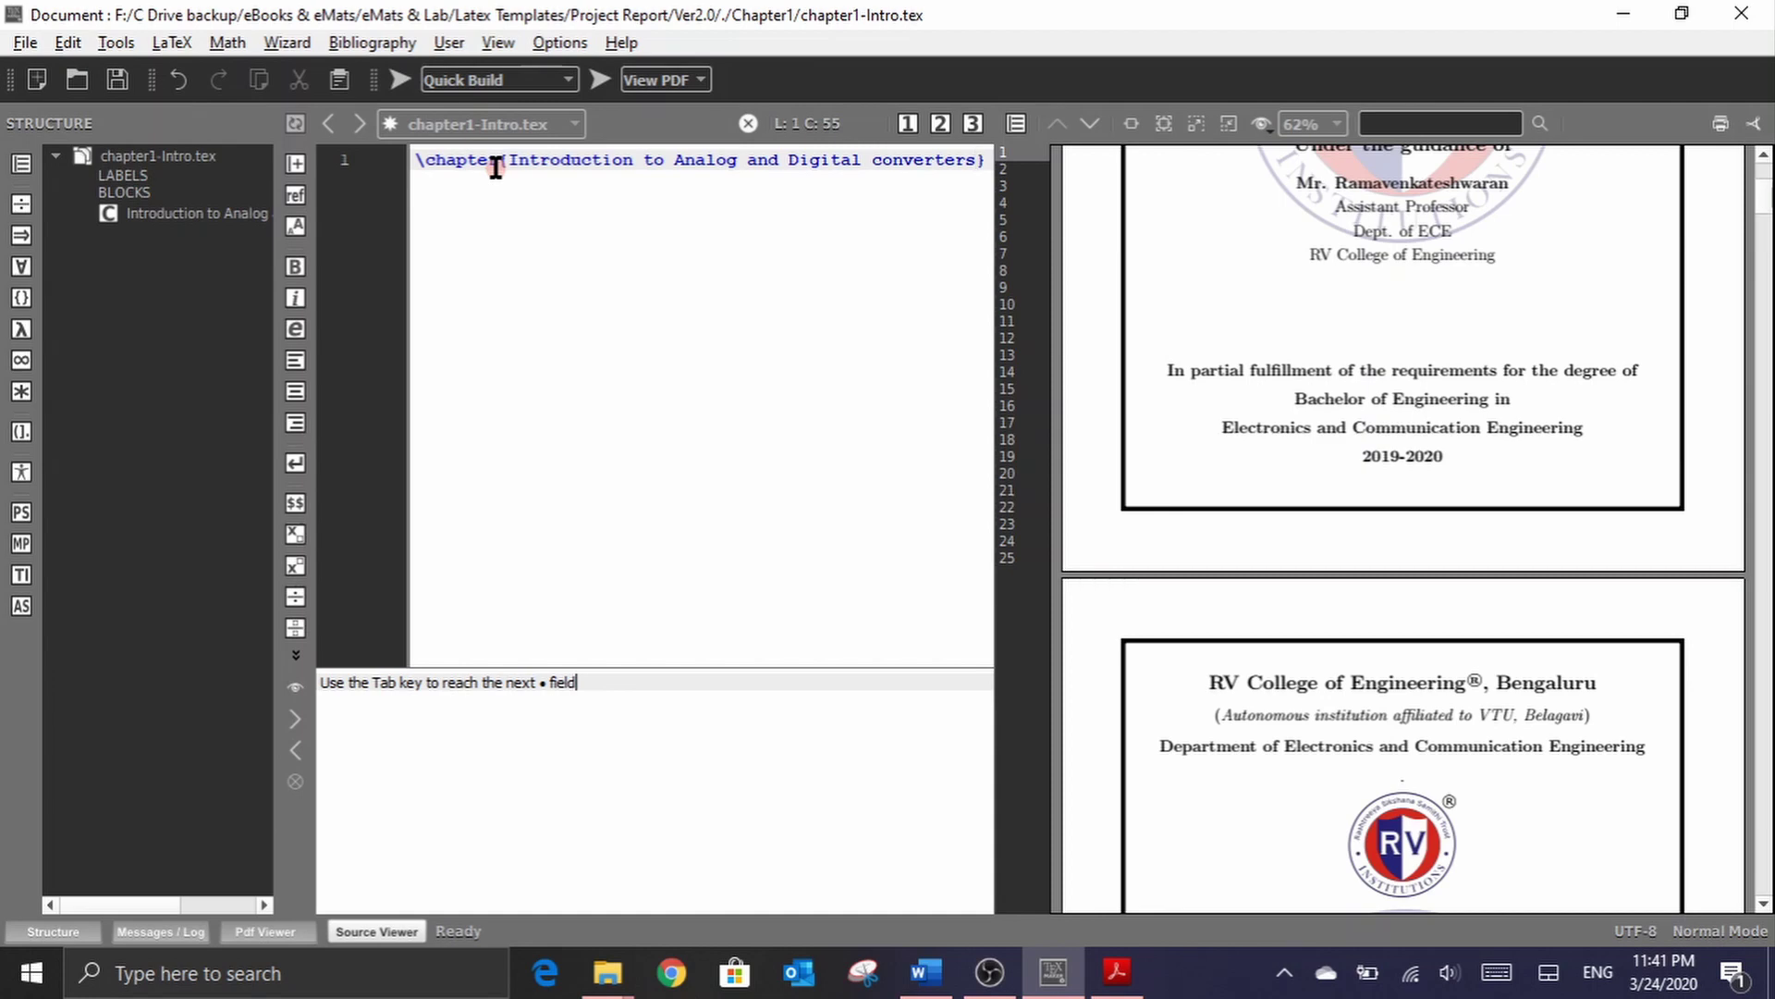
pyautogui.press('Right')
pyautogui.press('Return')
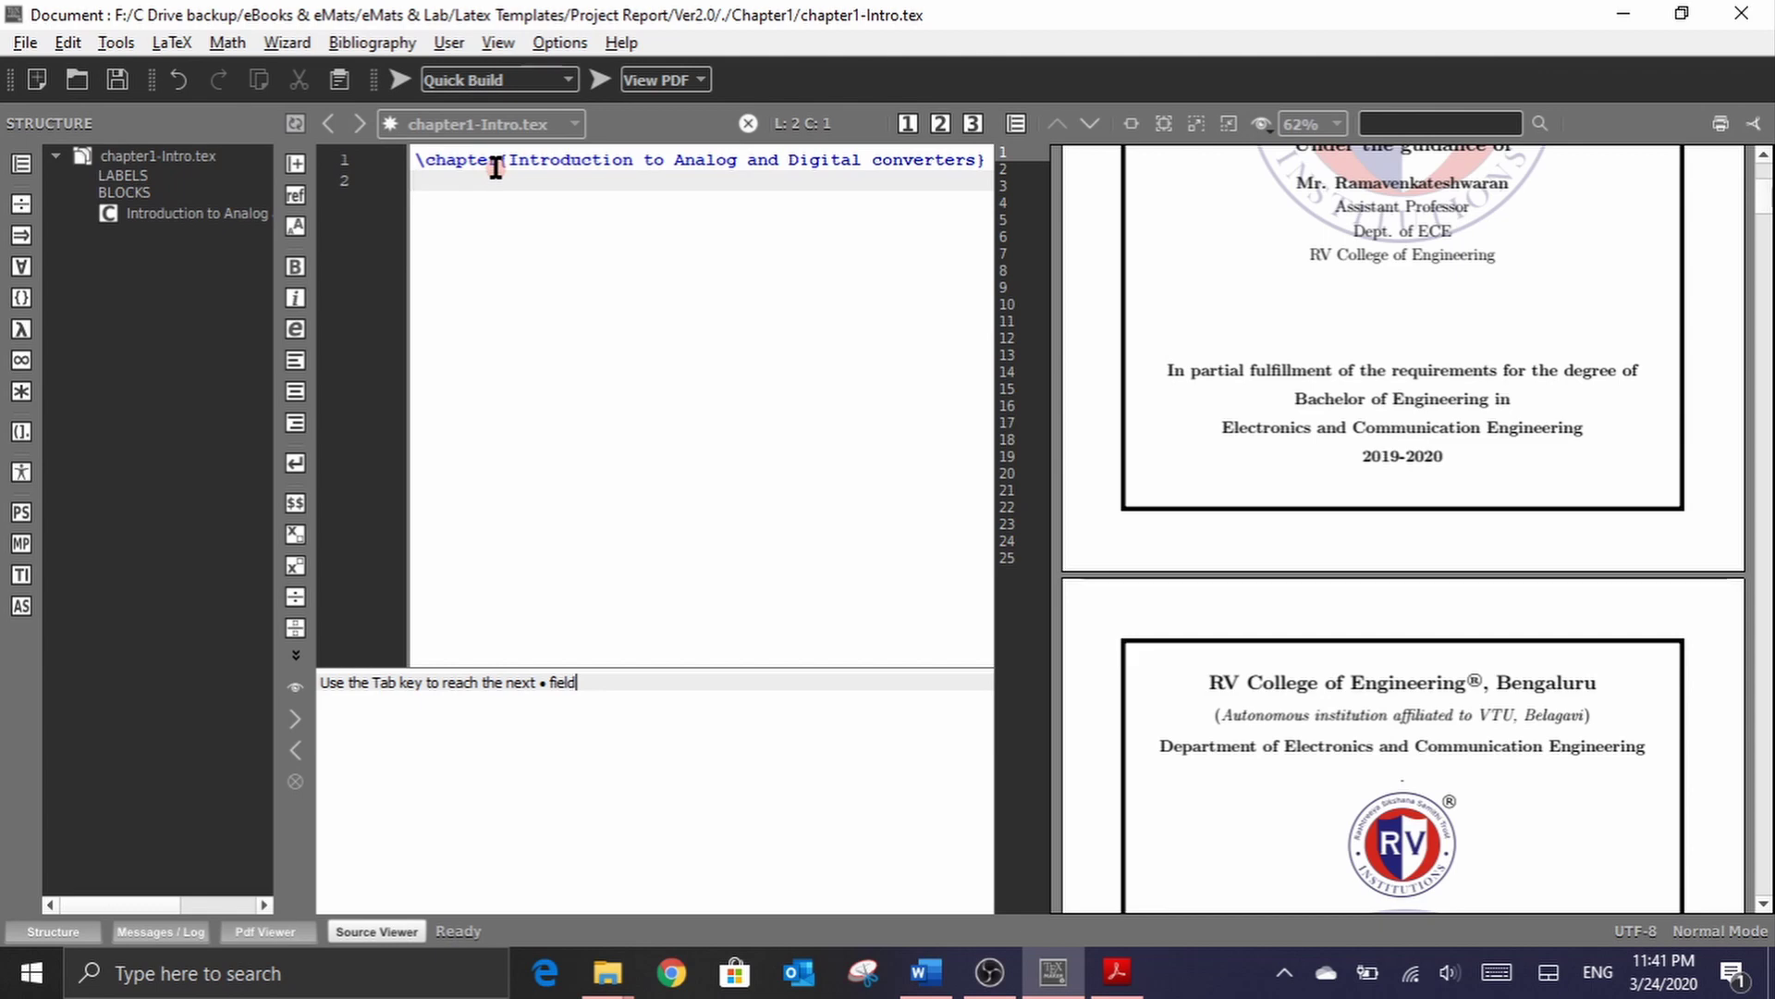
# Step: Copy the opening paragraph under the chapter title in the Word document and paste it on line 2 of chapter1-Intro.tex
pyautogui.hotkey('alt', 'Tab')
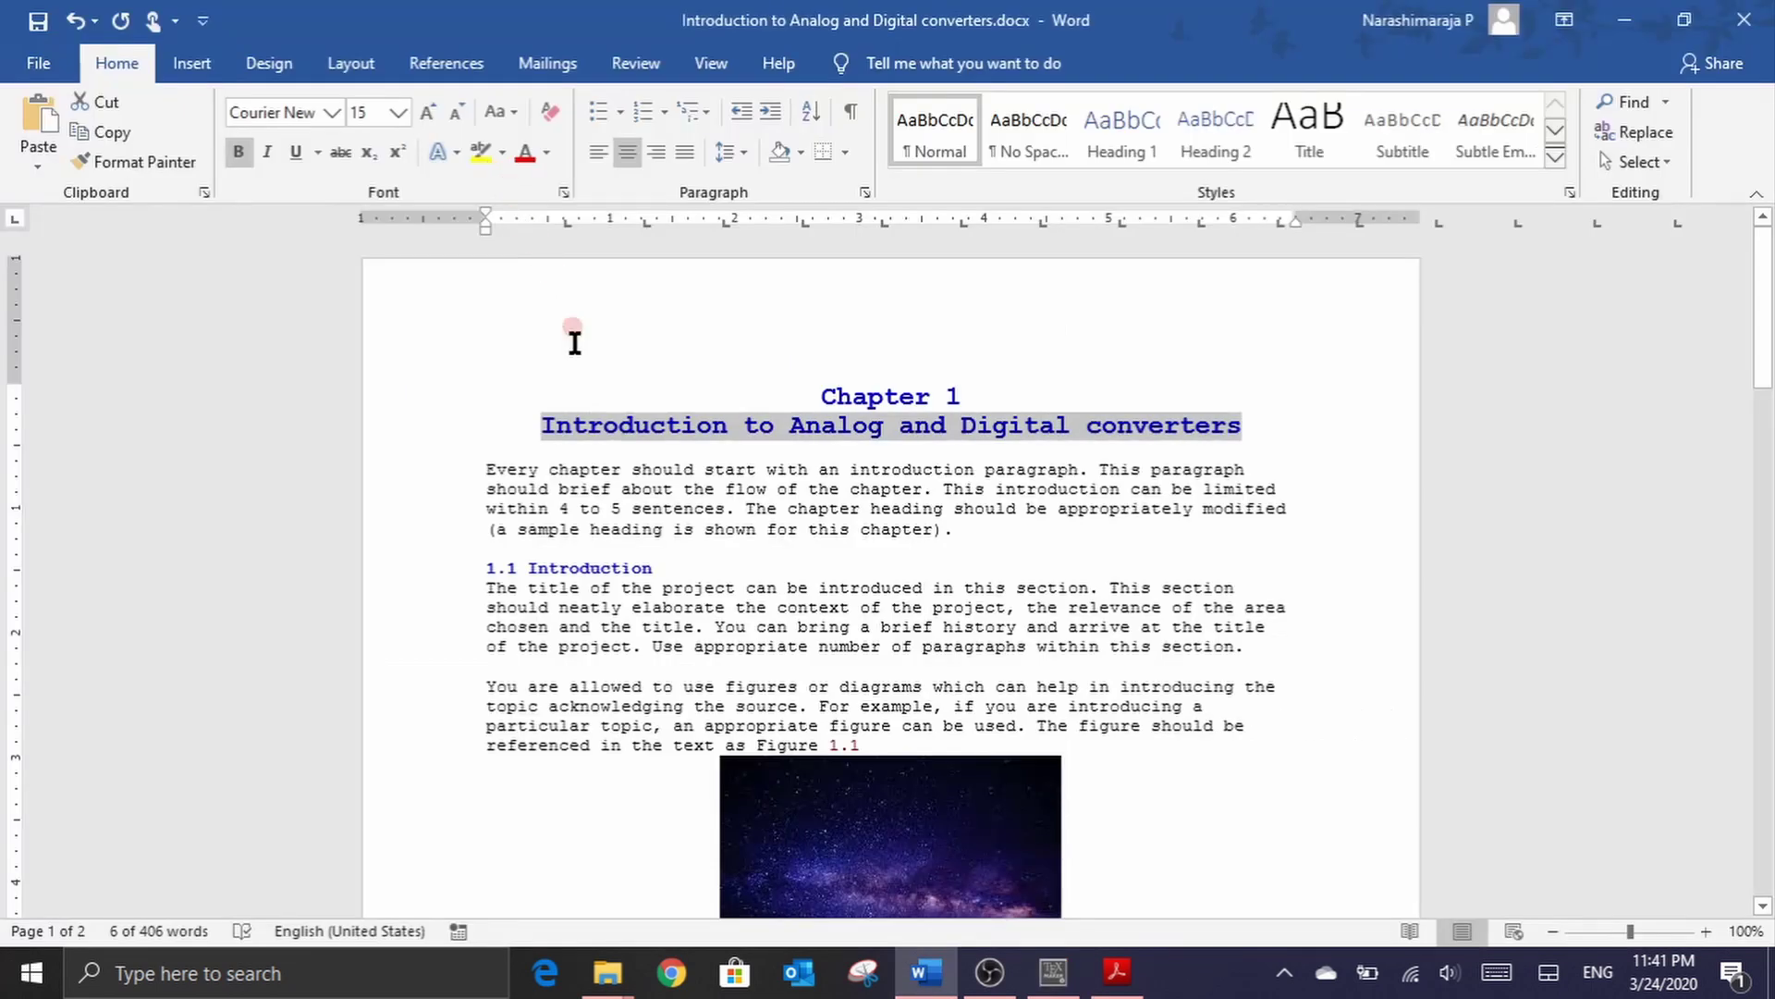
pyautogui.moveTo(483, 464); pyautogui.dragTo(982, 535)
pyautogui.hotkey('ctrl', 'c')
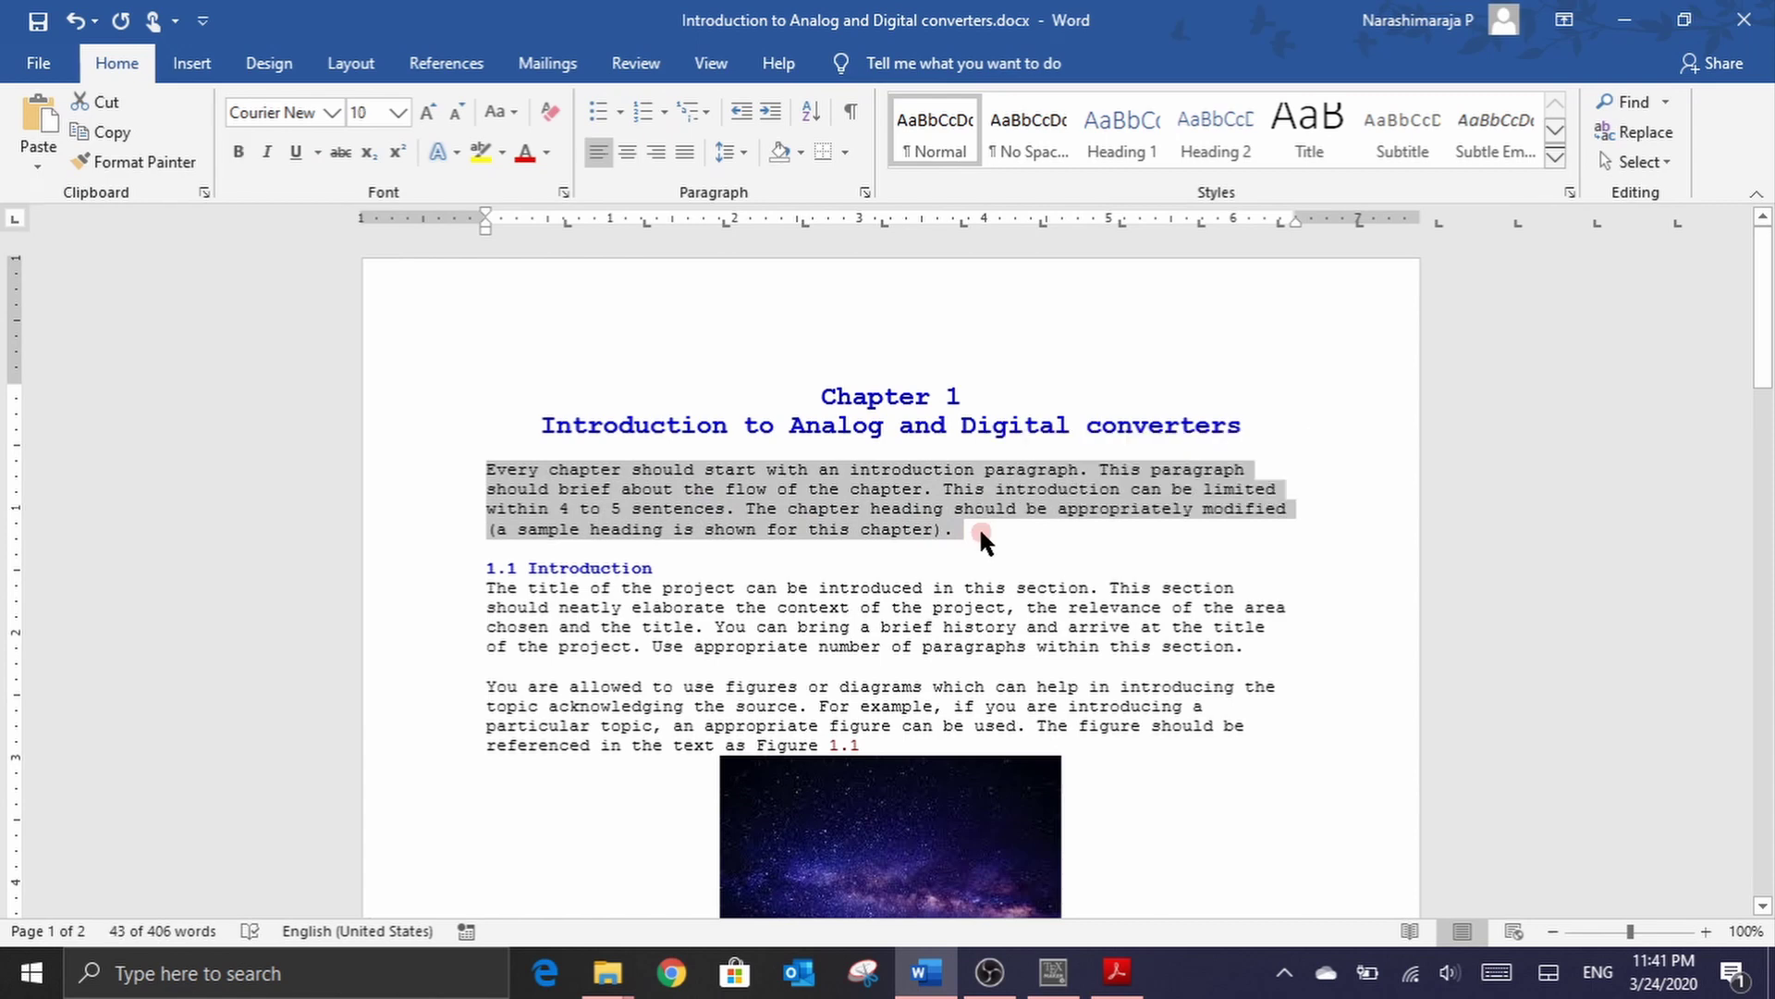
pyautogui.hotkey('alt', 'Tab')
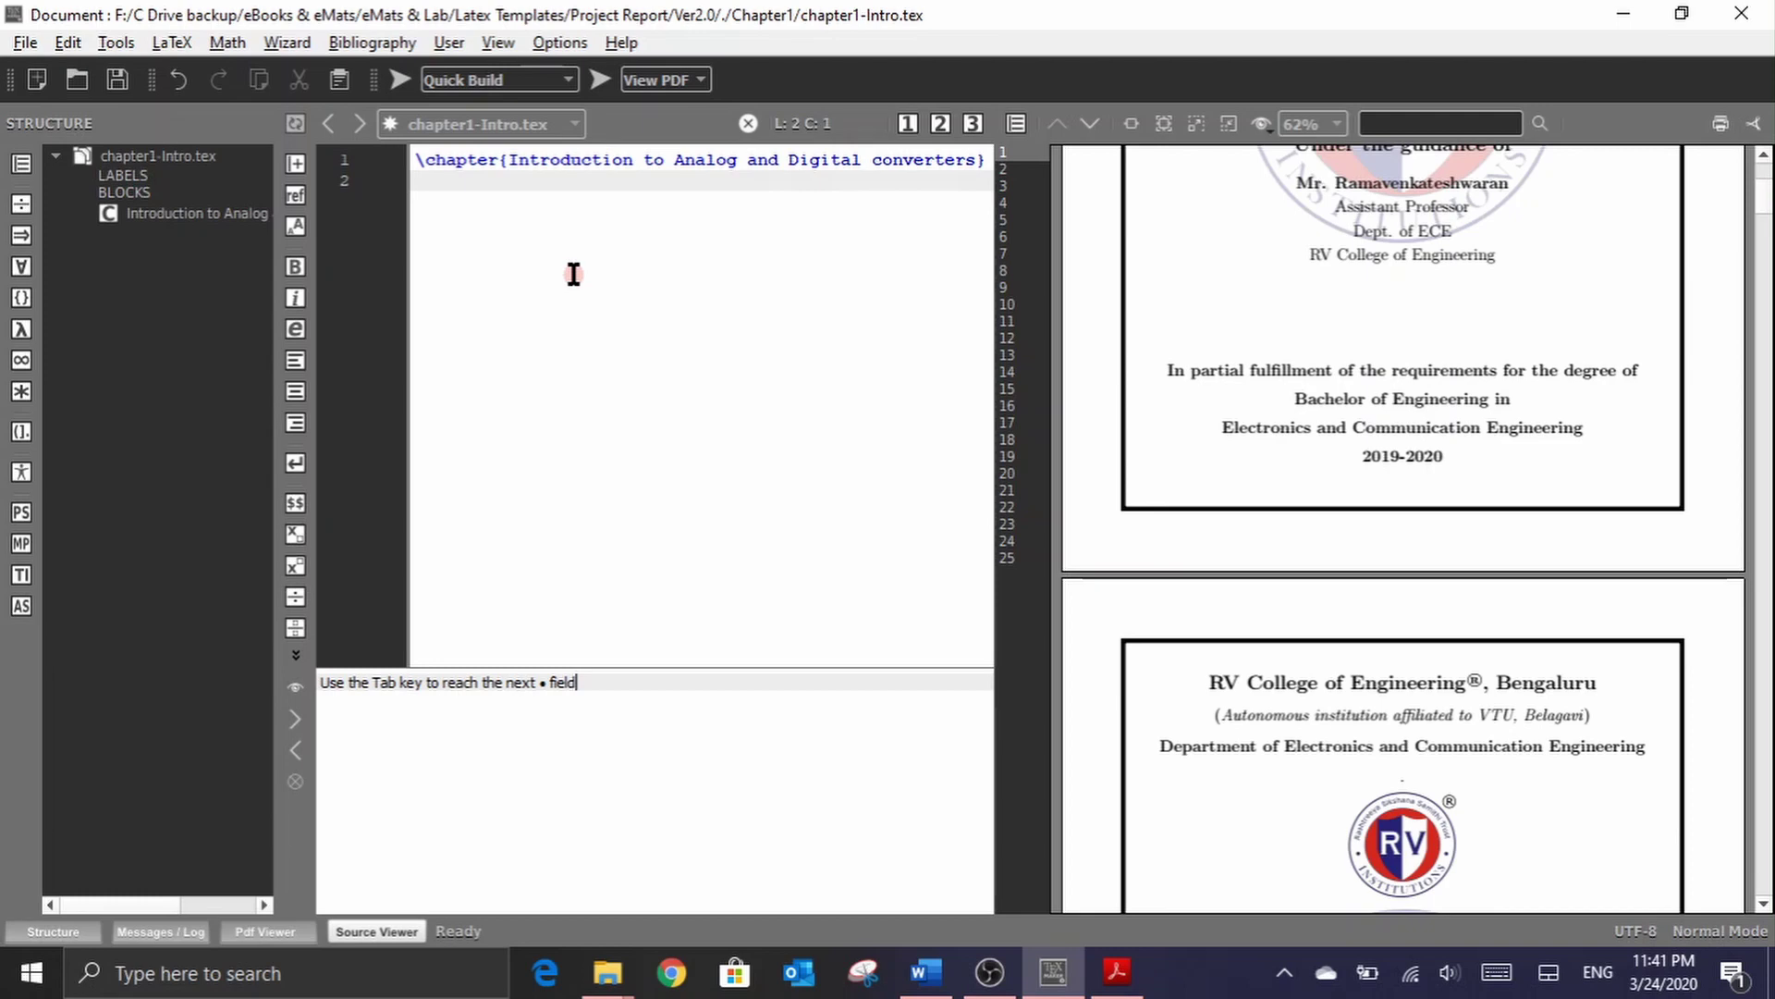
pyautogui.hotkey('ctrl', 'v')
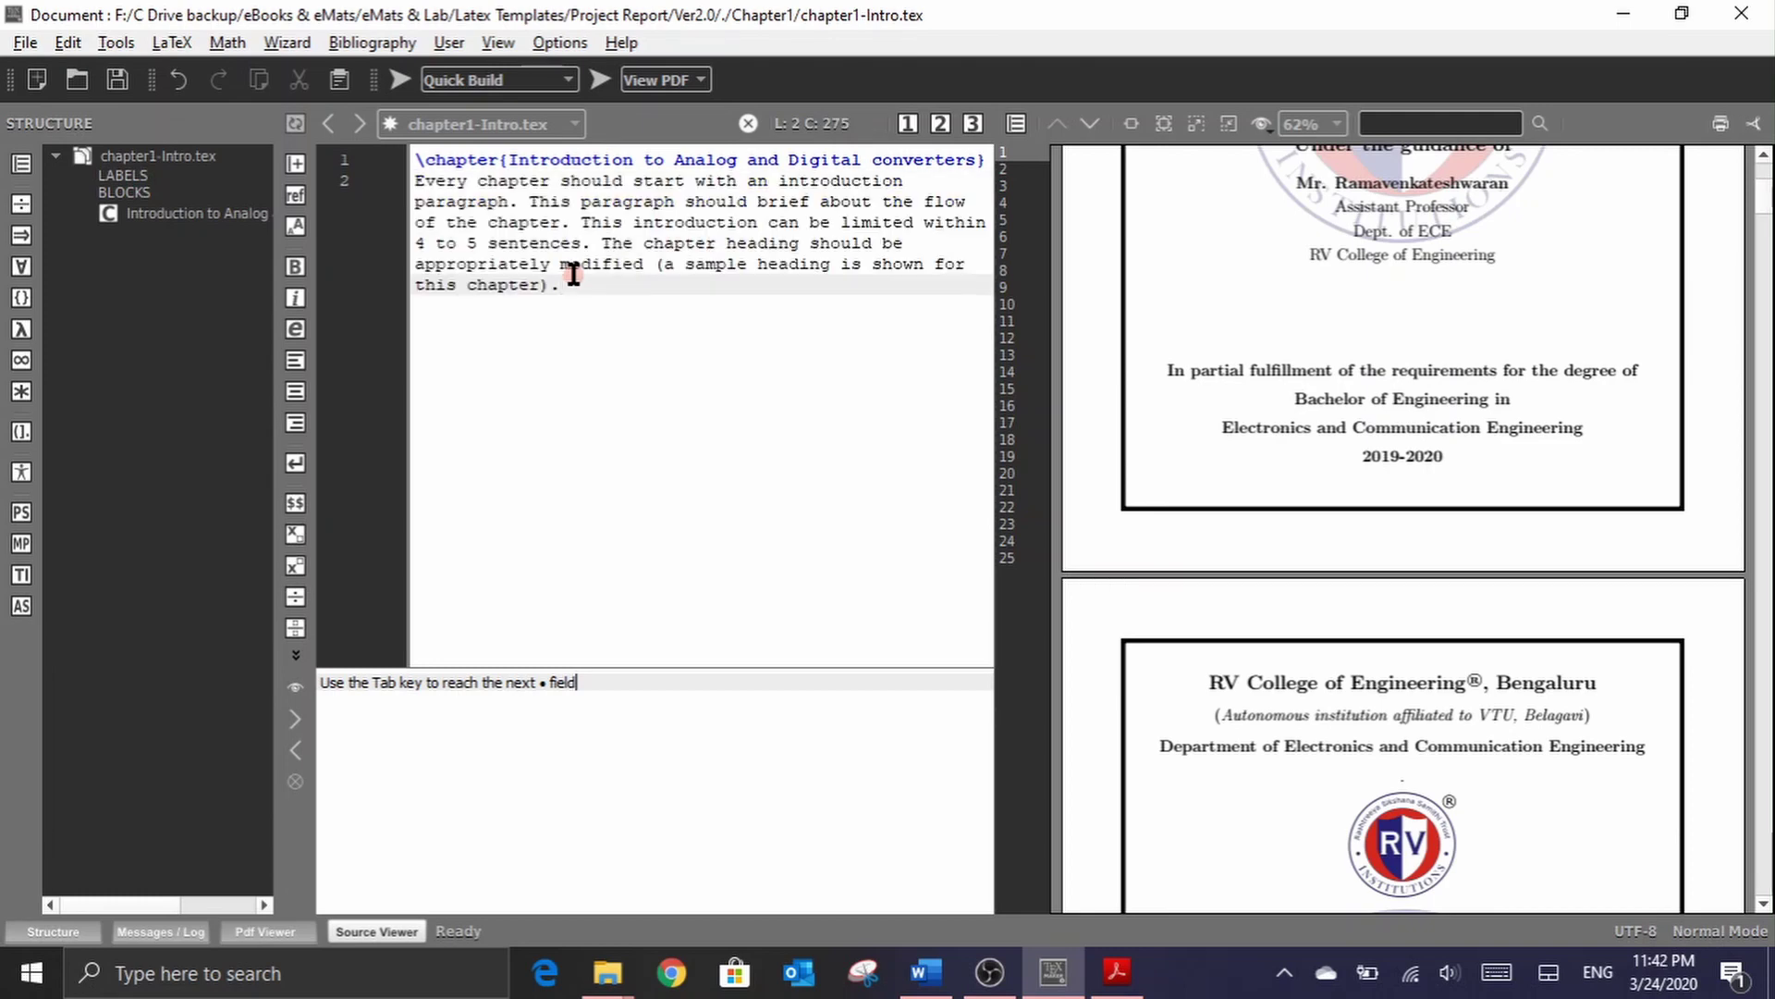
# Step: Add a \section command titled "Introduction" below the pasted paragraph, matching heading 1.1 in the Word document
pyautogui.hotkey('alt', 'Tab')
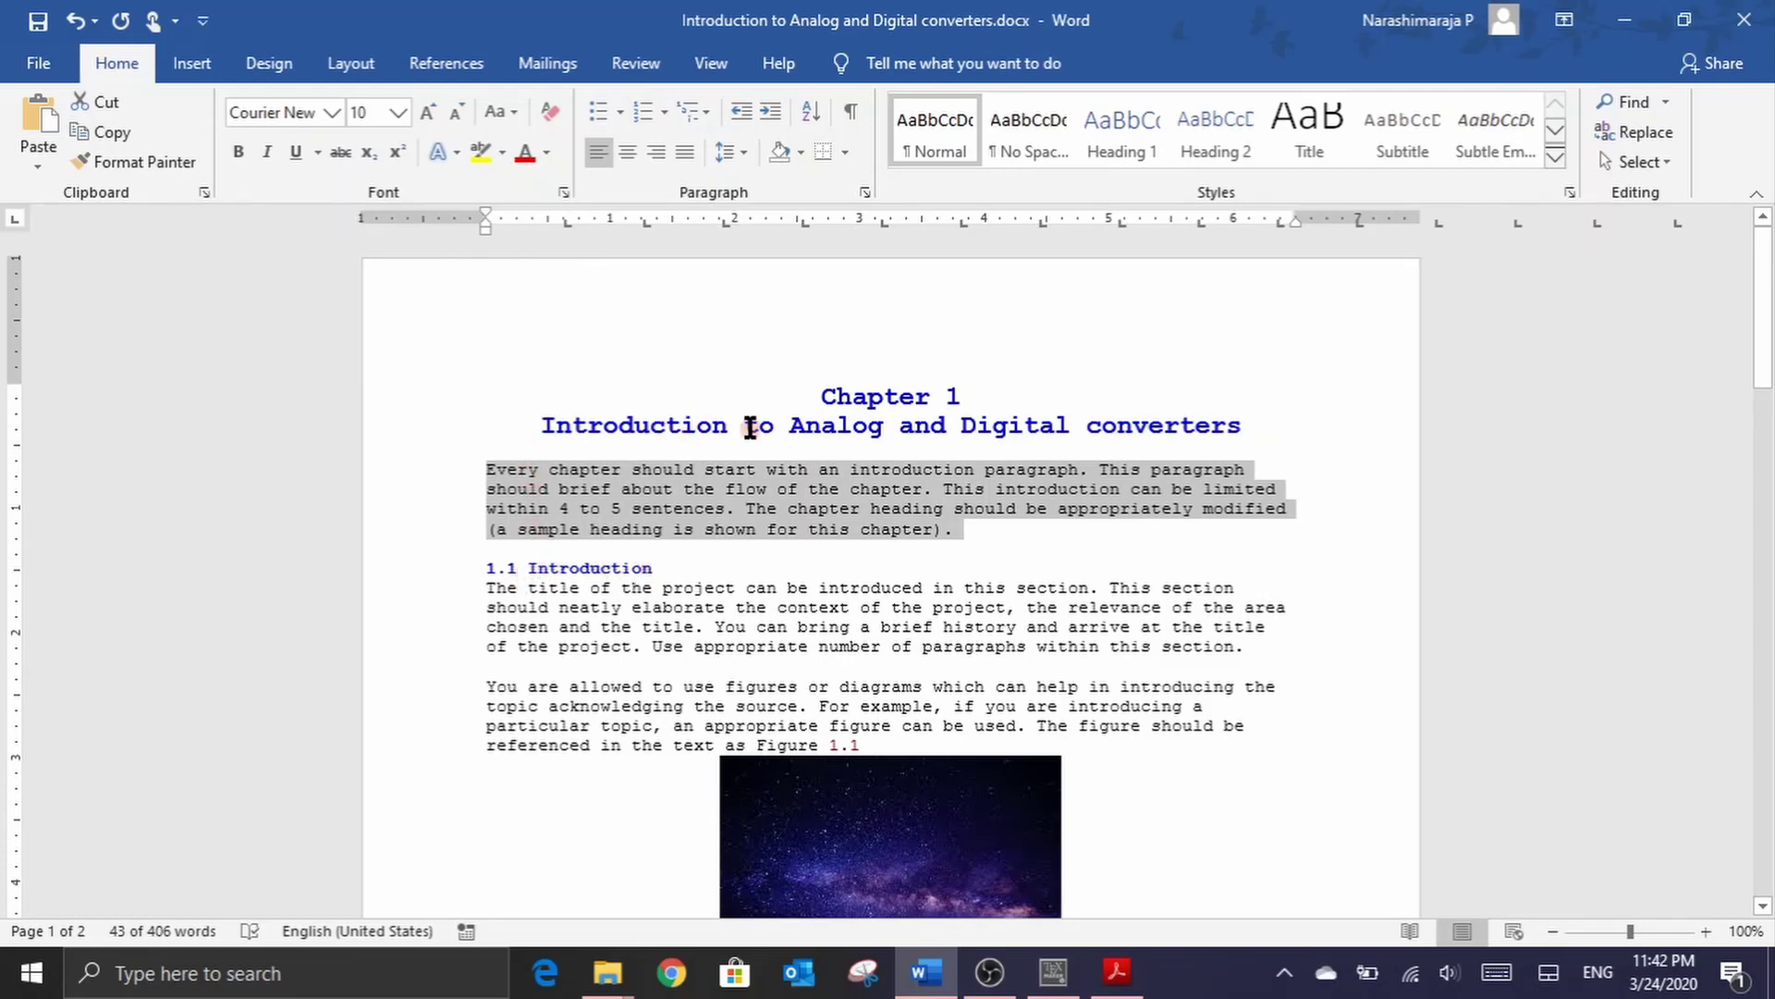
pyautogui.moveTo(528, 565); pyautogui.dragTo(654, 573)
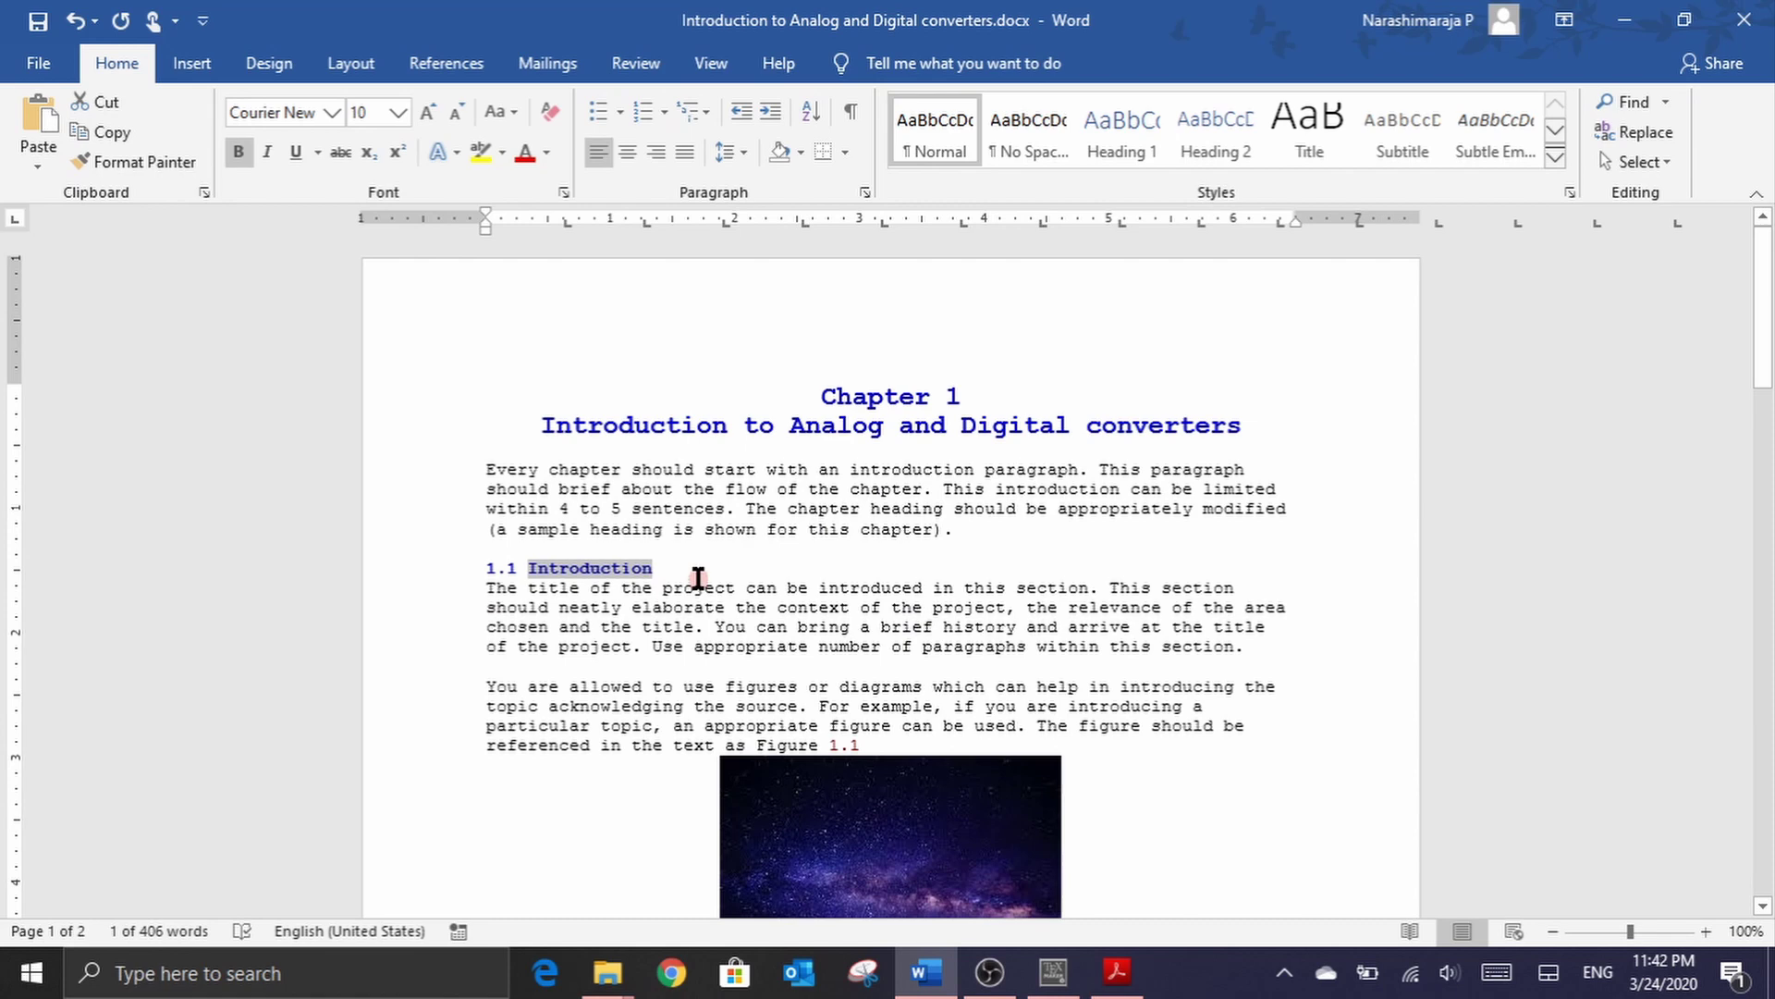
pyautogui.hotkey('alt', 'Tab')
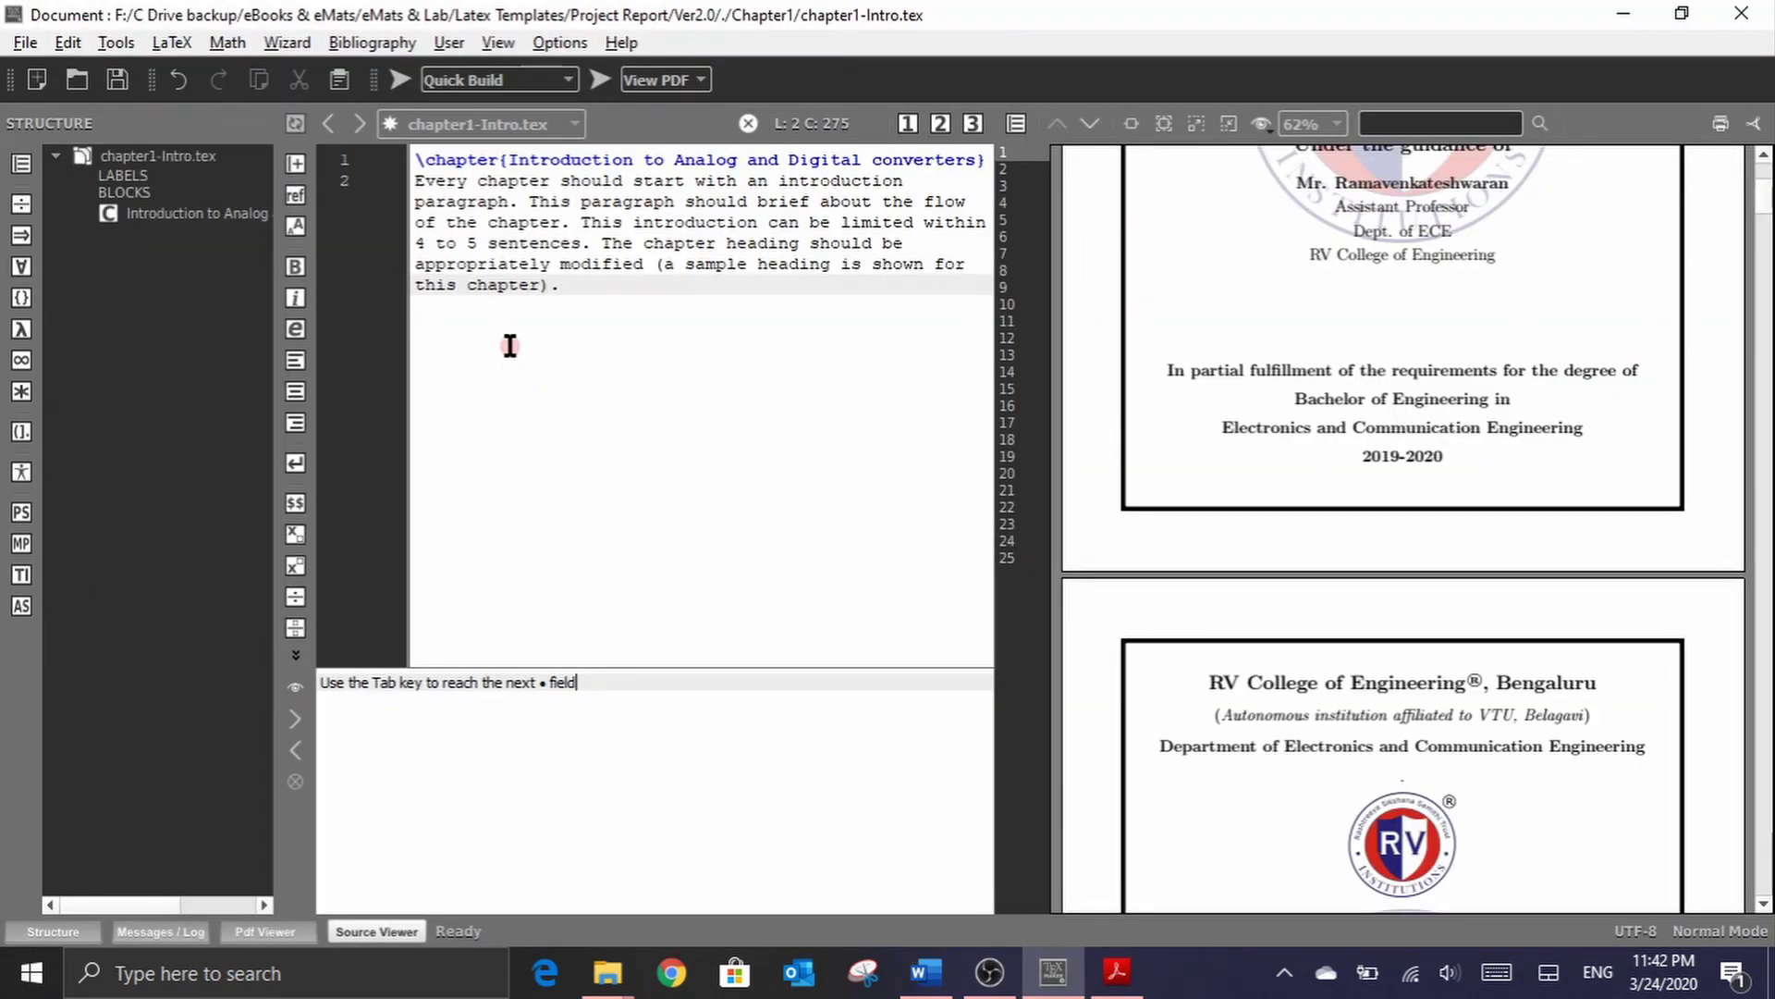
pyautogui.press('Return')
pyautogui.write('\\sect')
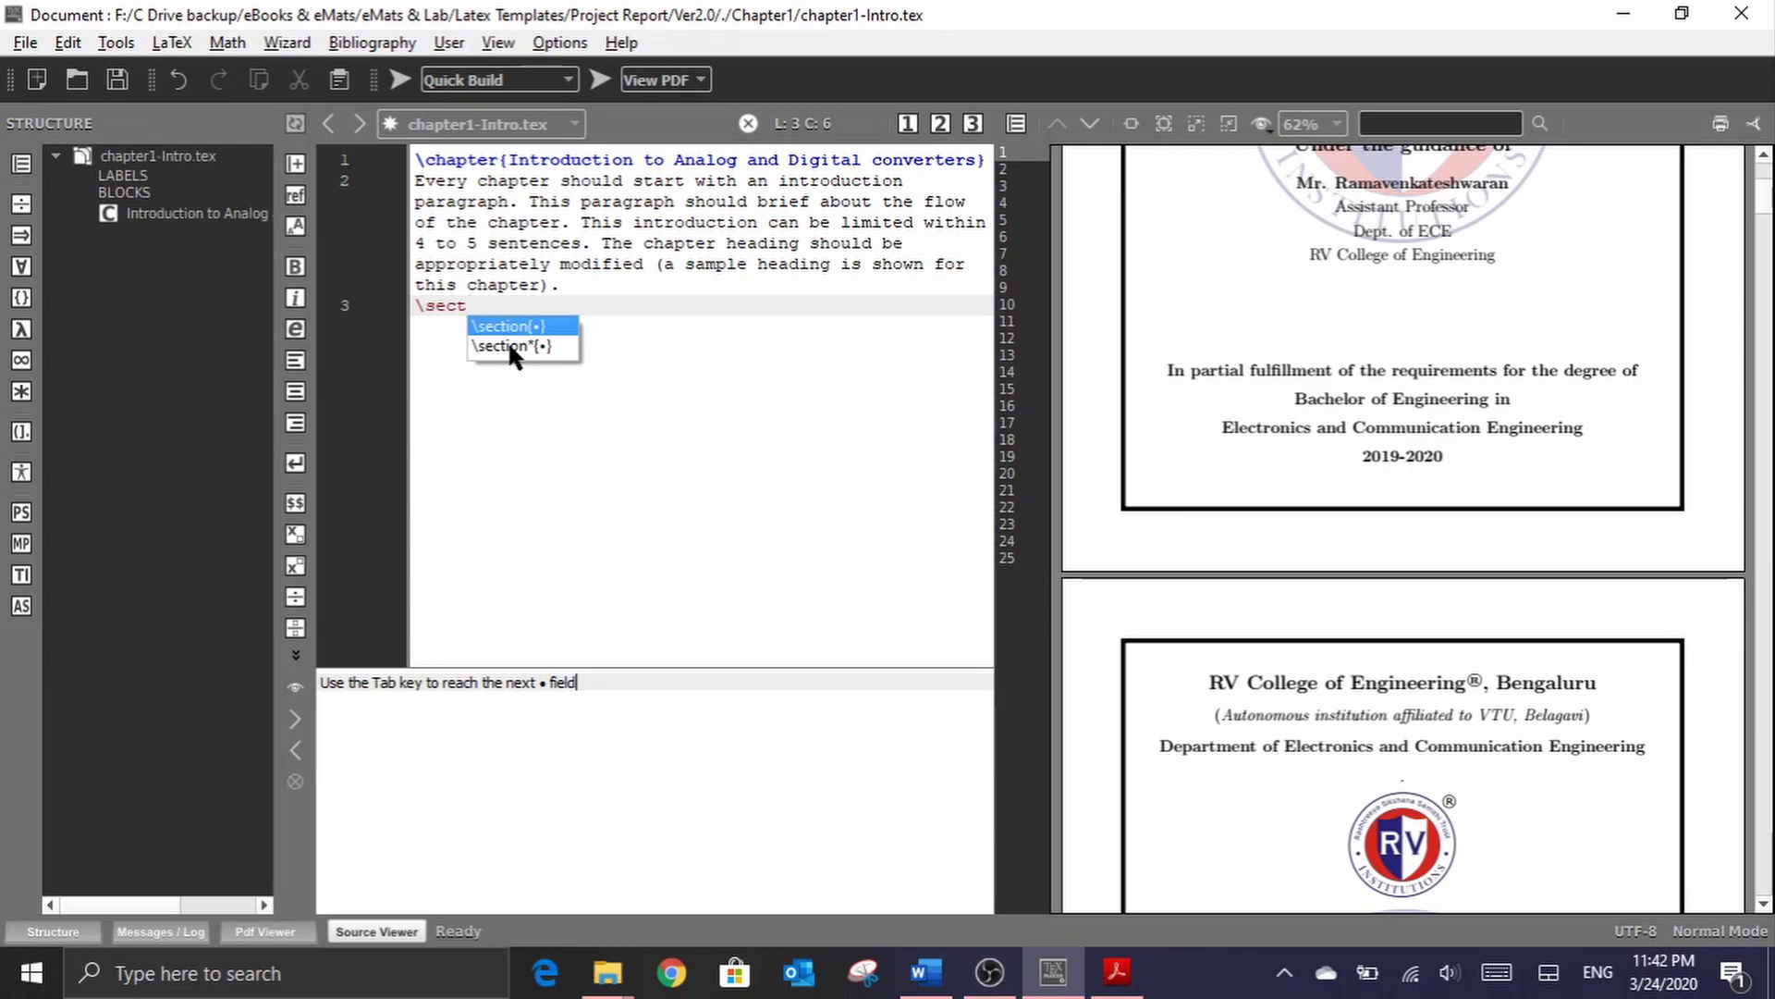
pyautogui.press('Return')
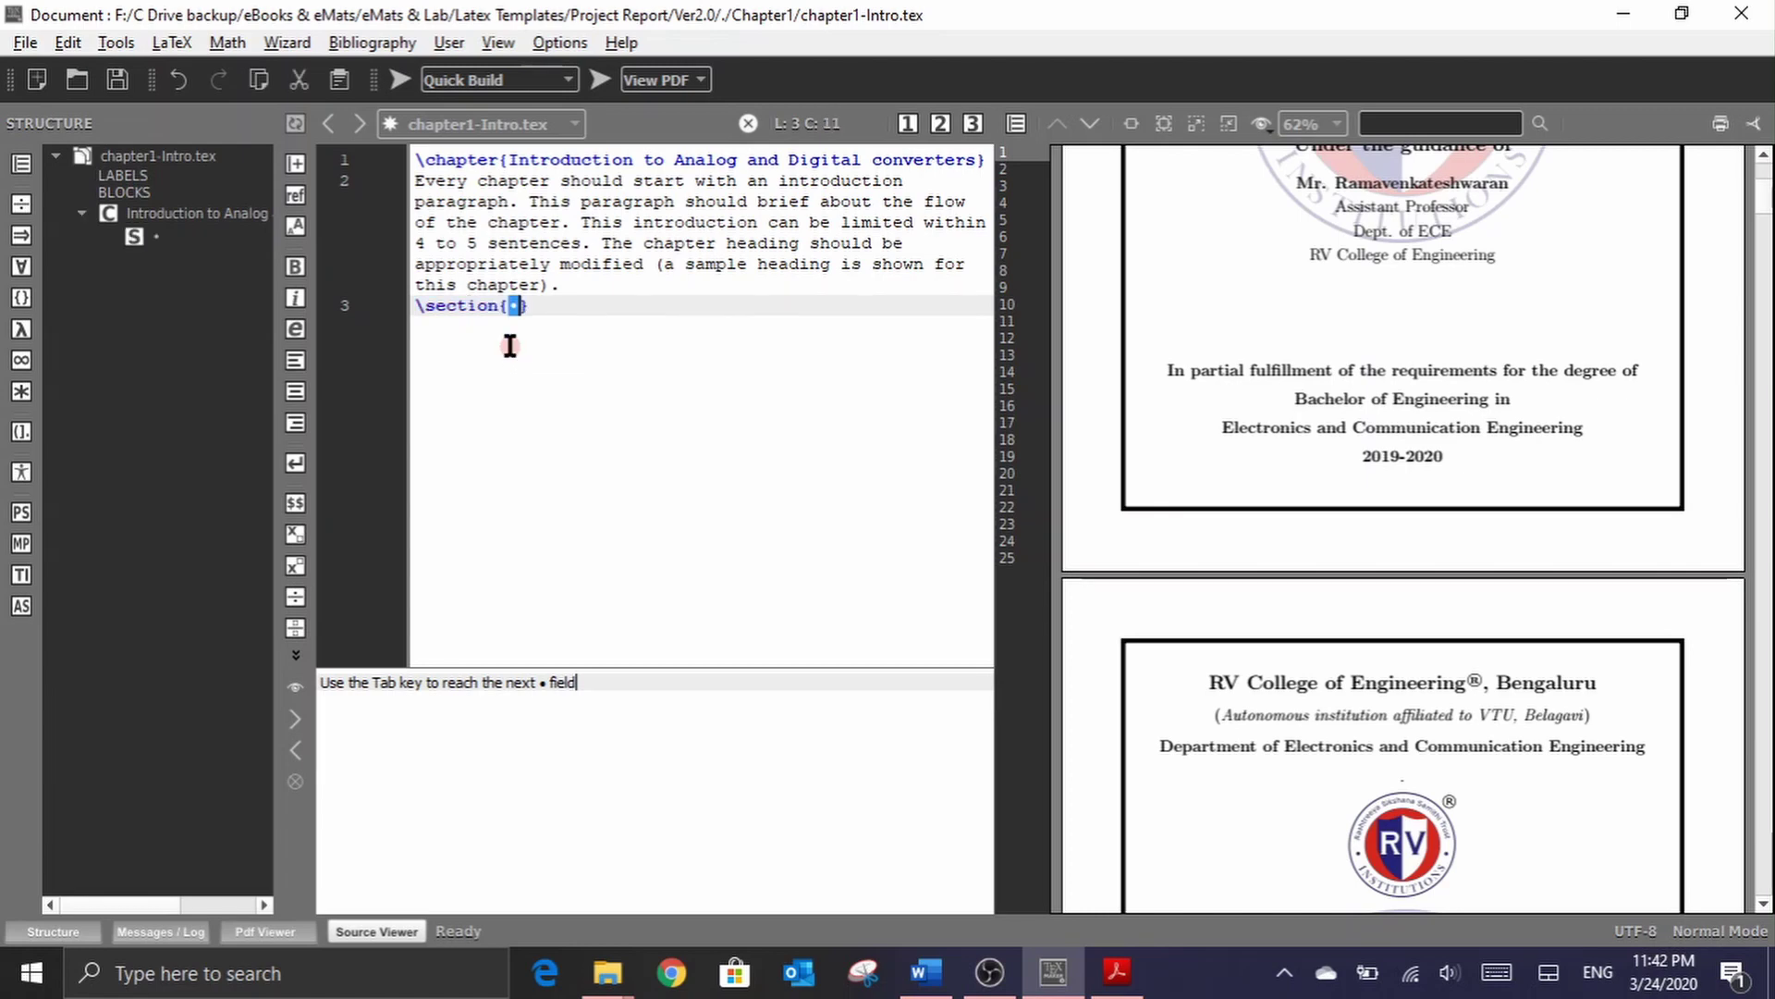
pyautogui.write('Introduction')
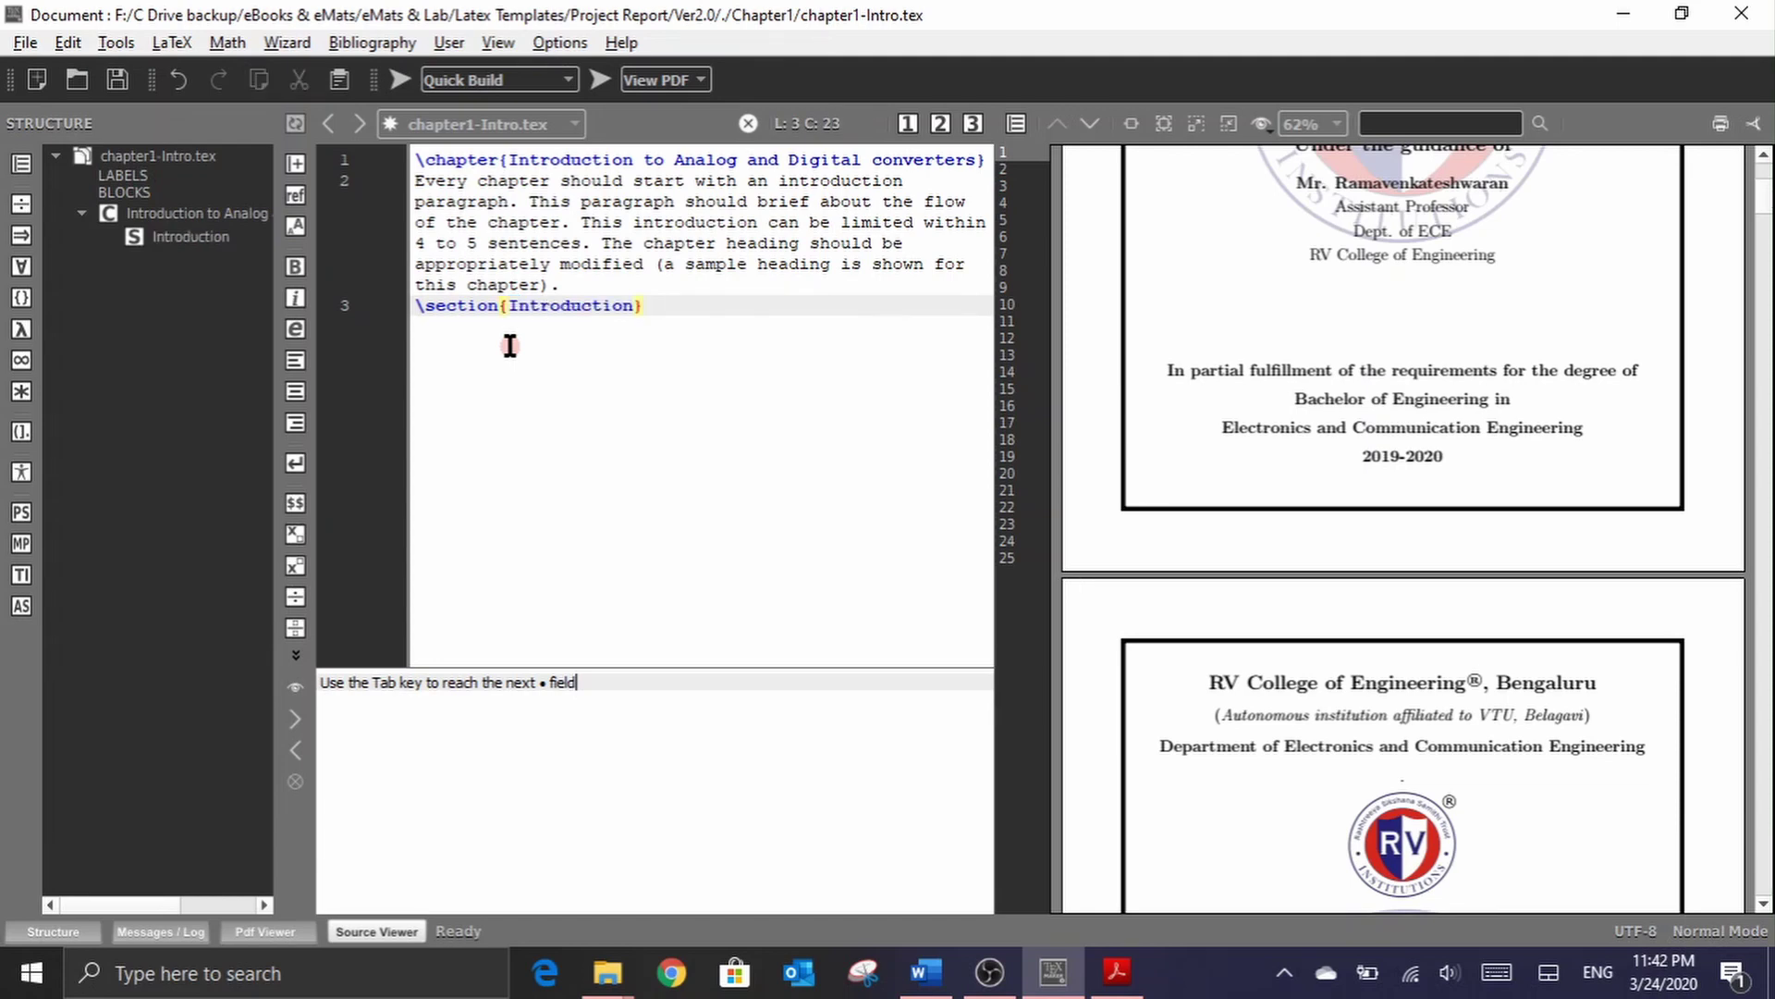
# Step: Copy the two paragraphs under heading 1.1 in the Word document and paste them on line 4 of chapter1-Intro.tex
pyautogui.press('Return')
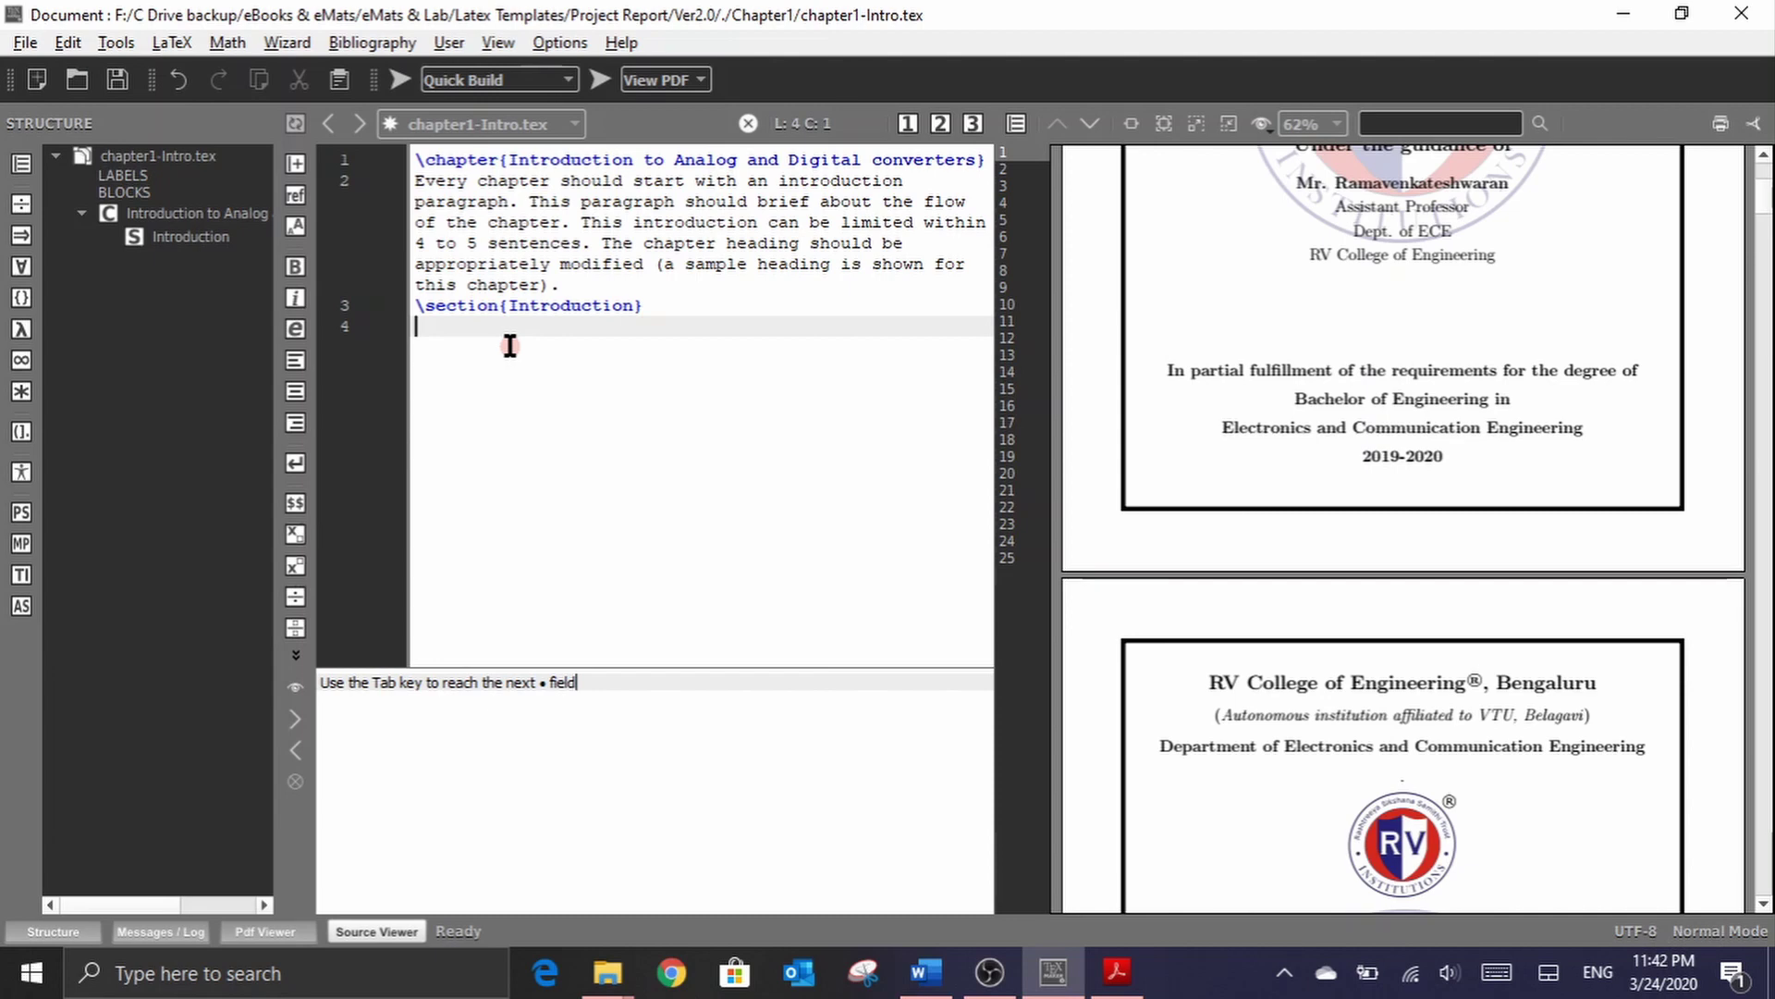
pyautogui.hotkey('alt', 'Tab')
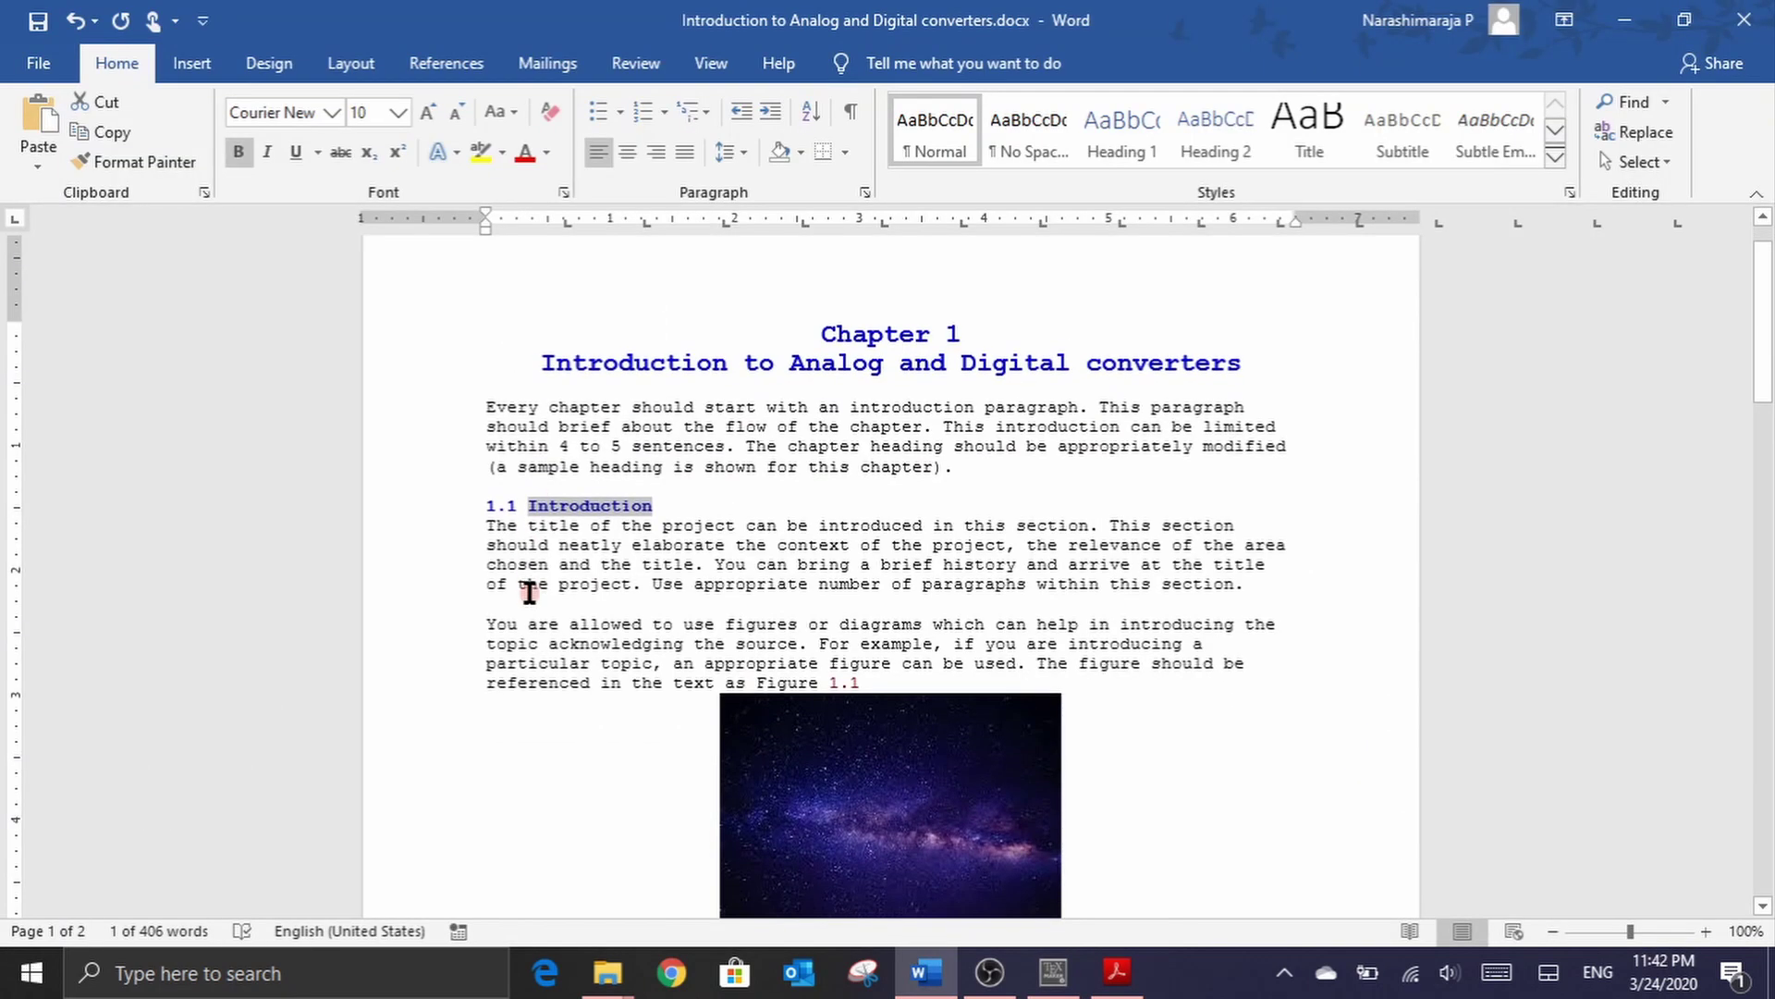
pyautogui.moveTo(484, 529); pyautogui.dragTo(875, 680)
pyautogui.hotkey('ctrl', 'c')
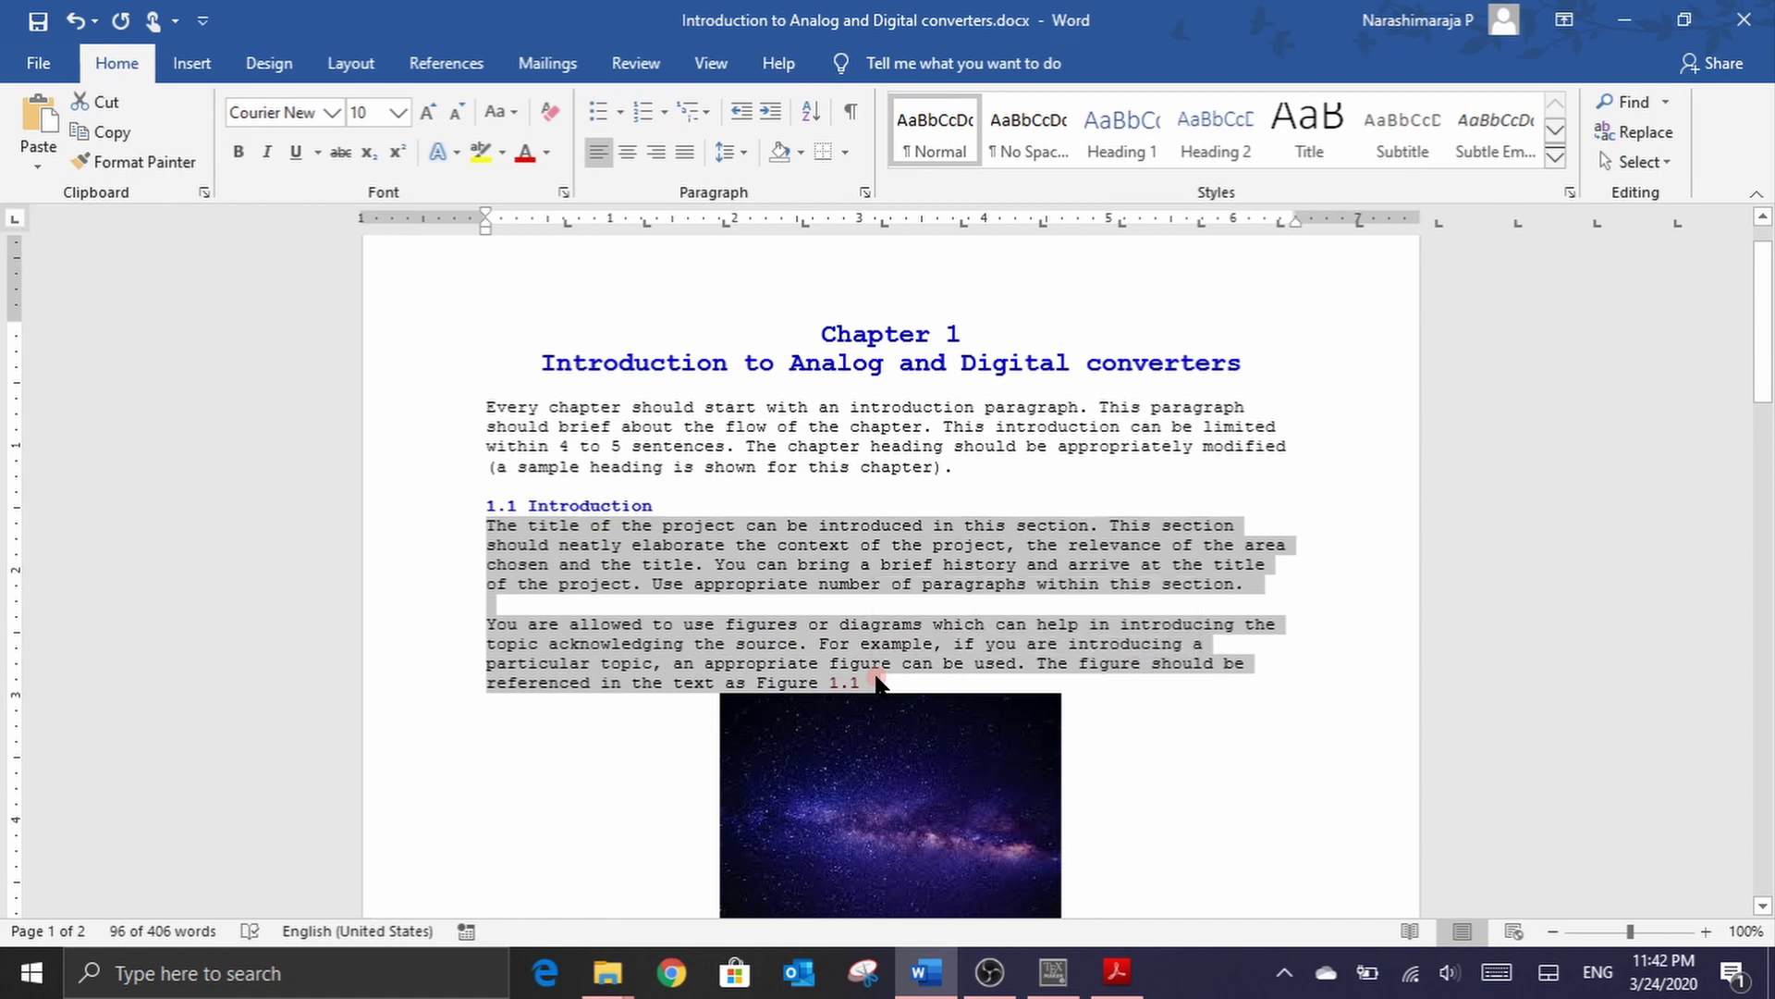
pyautogui.hotkey('alt', 'Tab')
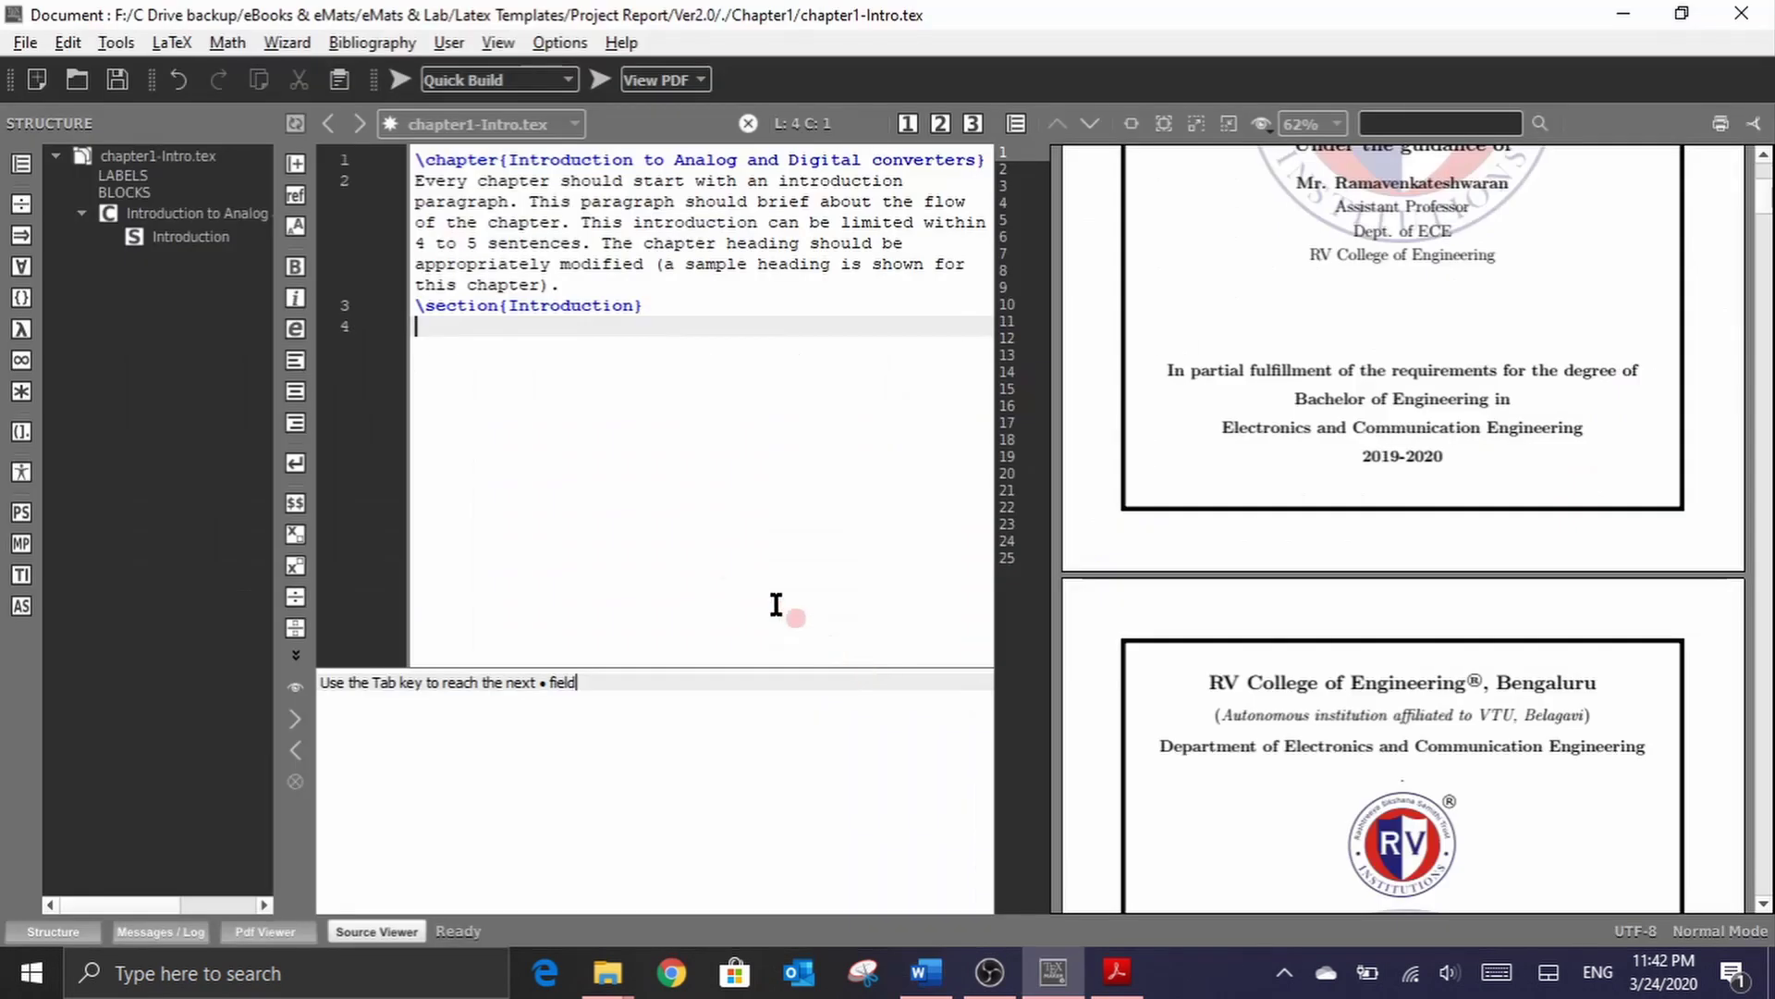
pyautogui.hotkey('ctrl', 'v')
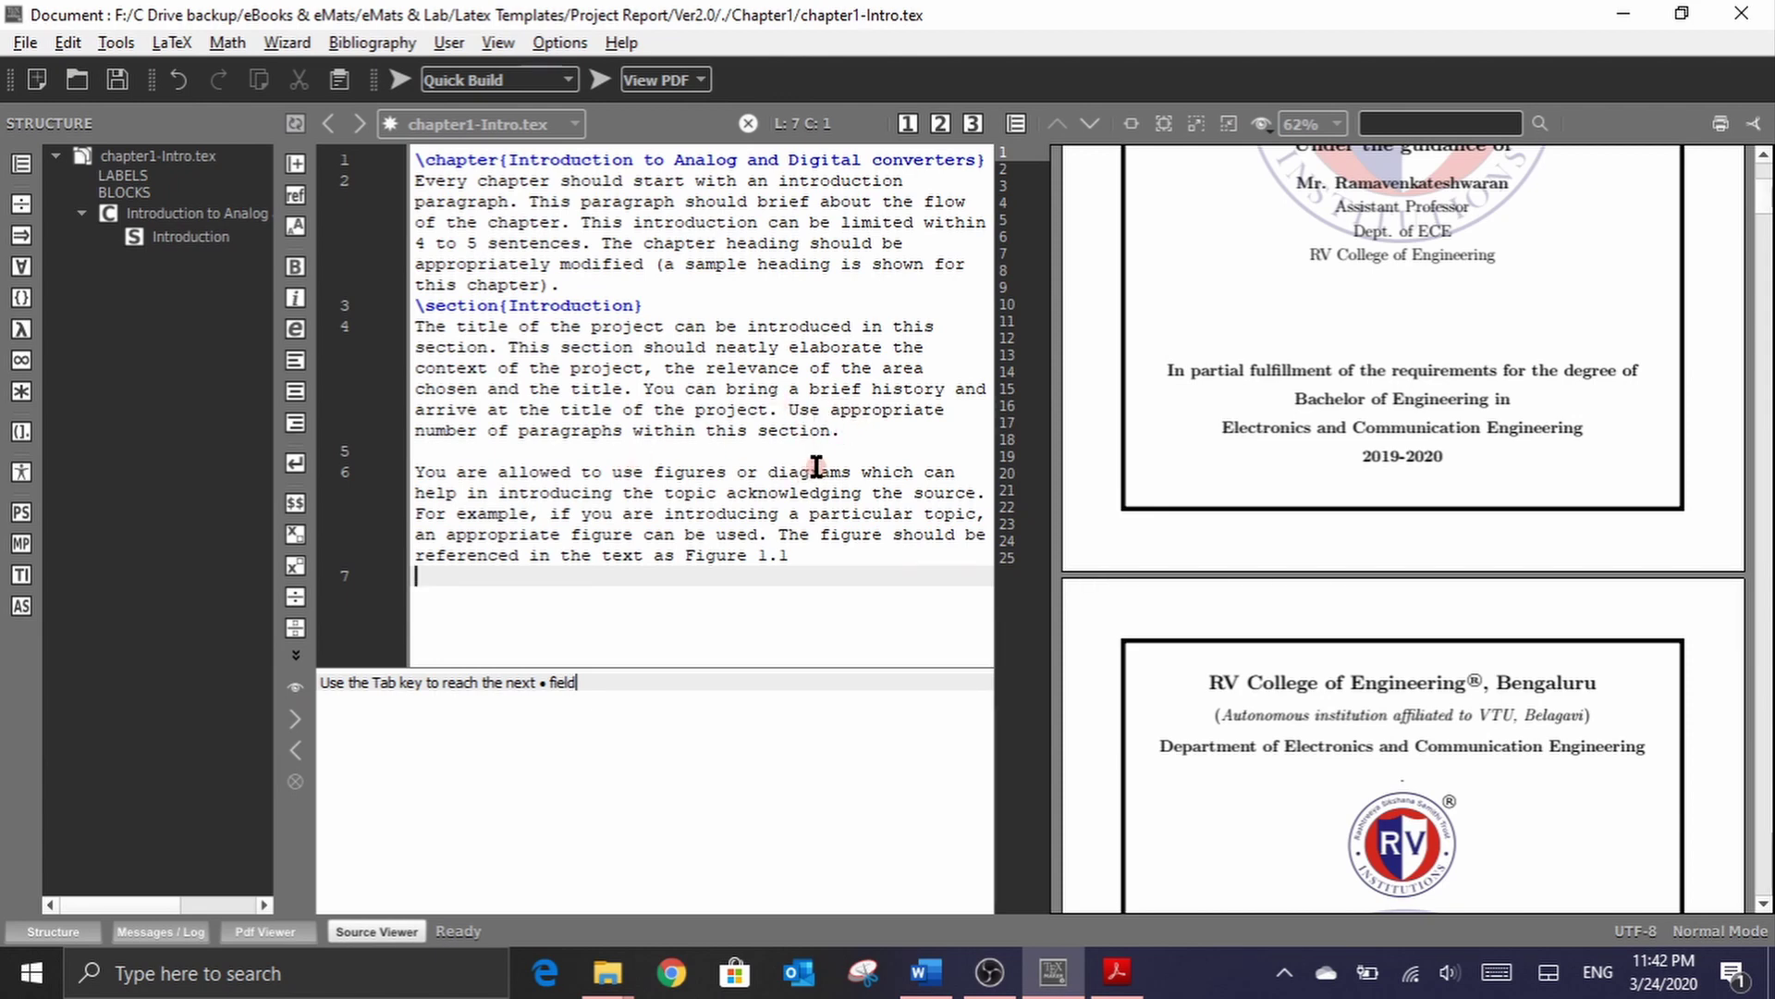
# Step: Delete the blank line between the two pasted paragraphs of the Introduction section
pyautogui.click(848, 432)
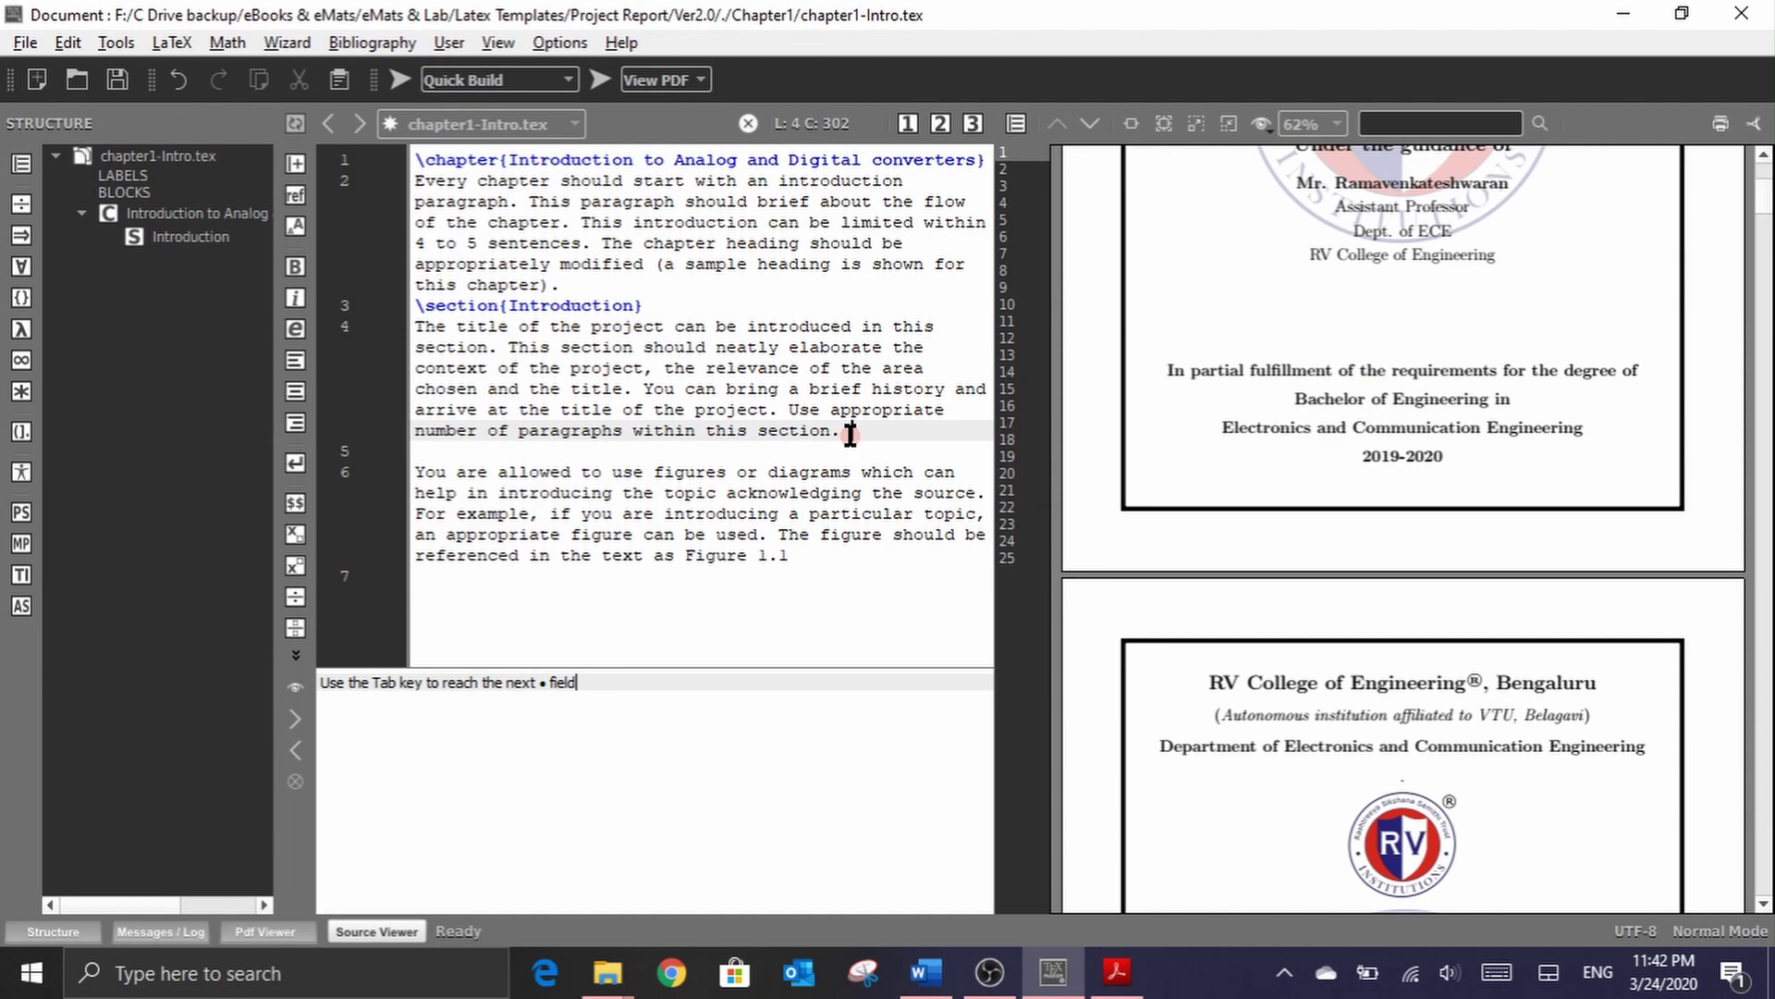
pyautogui.press('Delete')
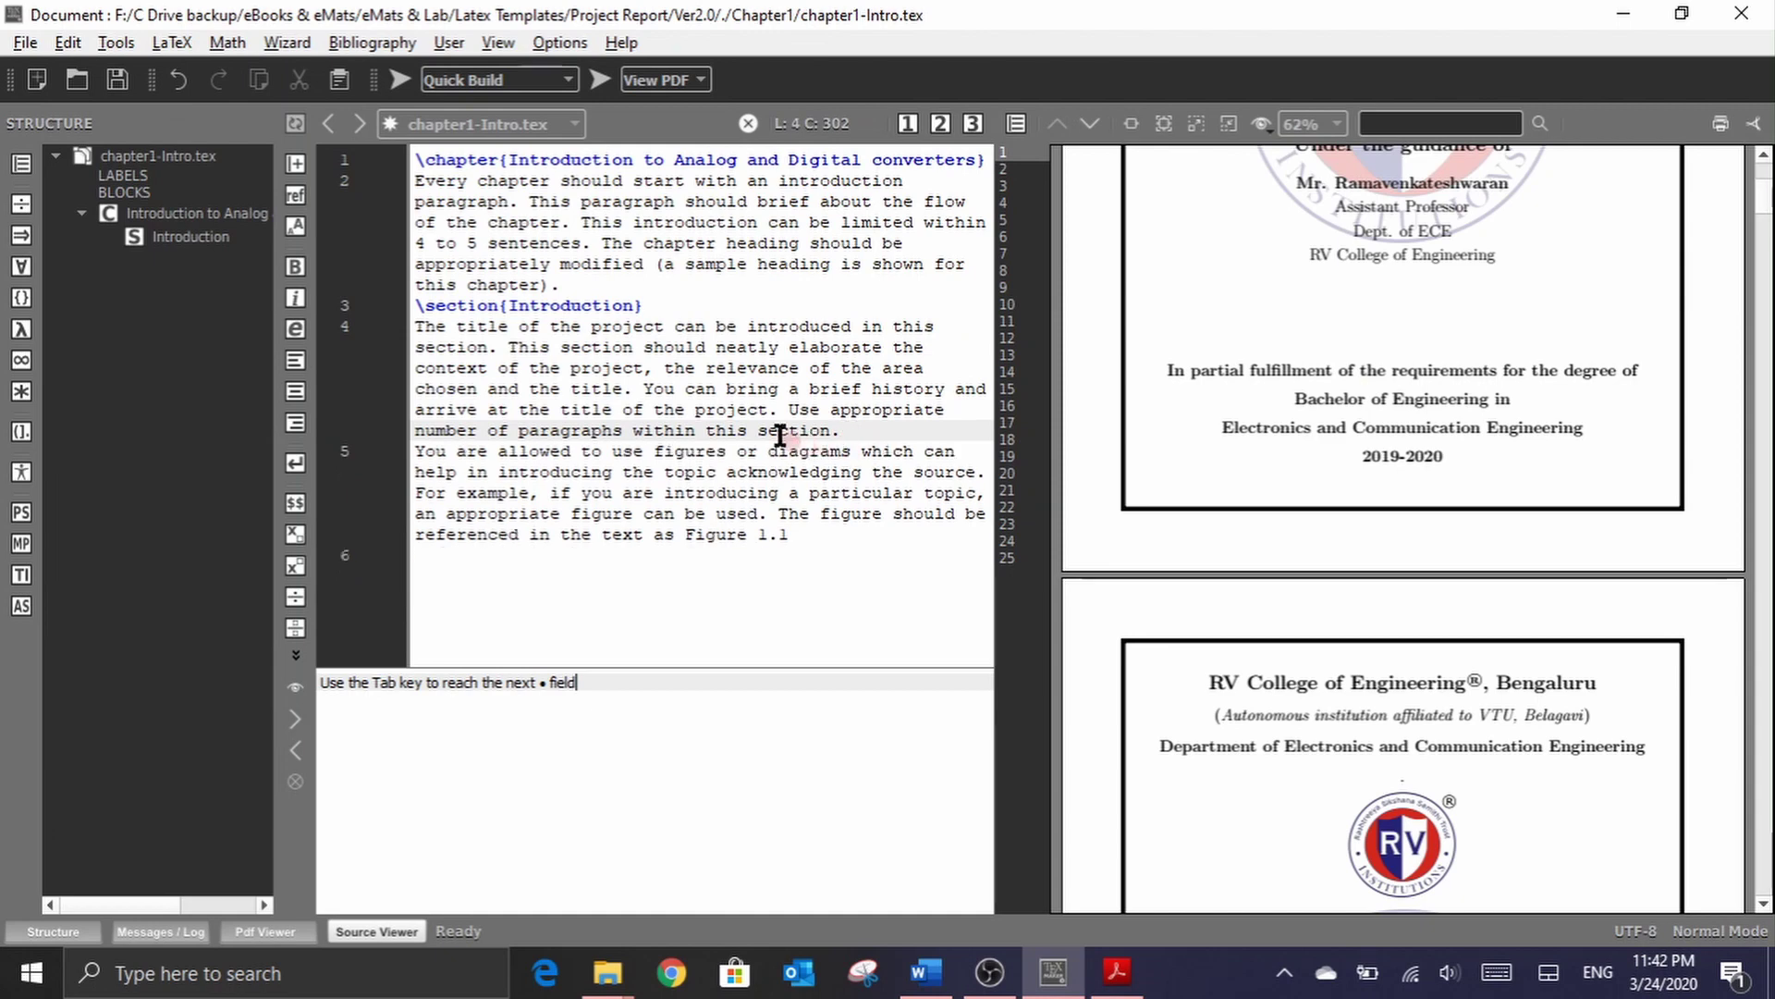
pyautogui.moveTo(416, 327); pyautogui.dragTo(841, 431)
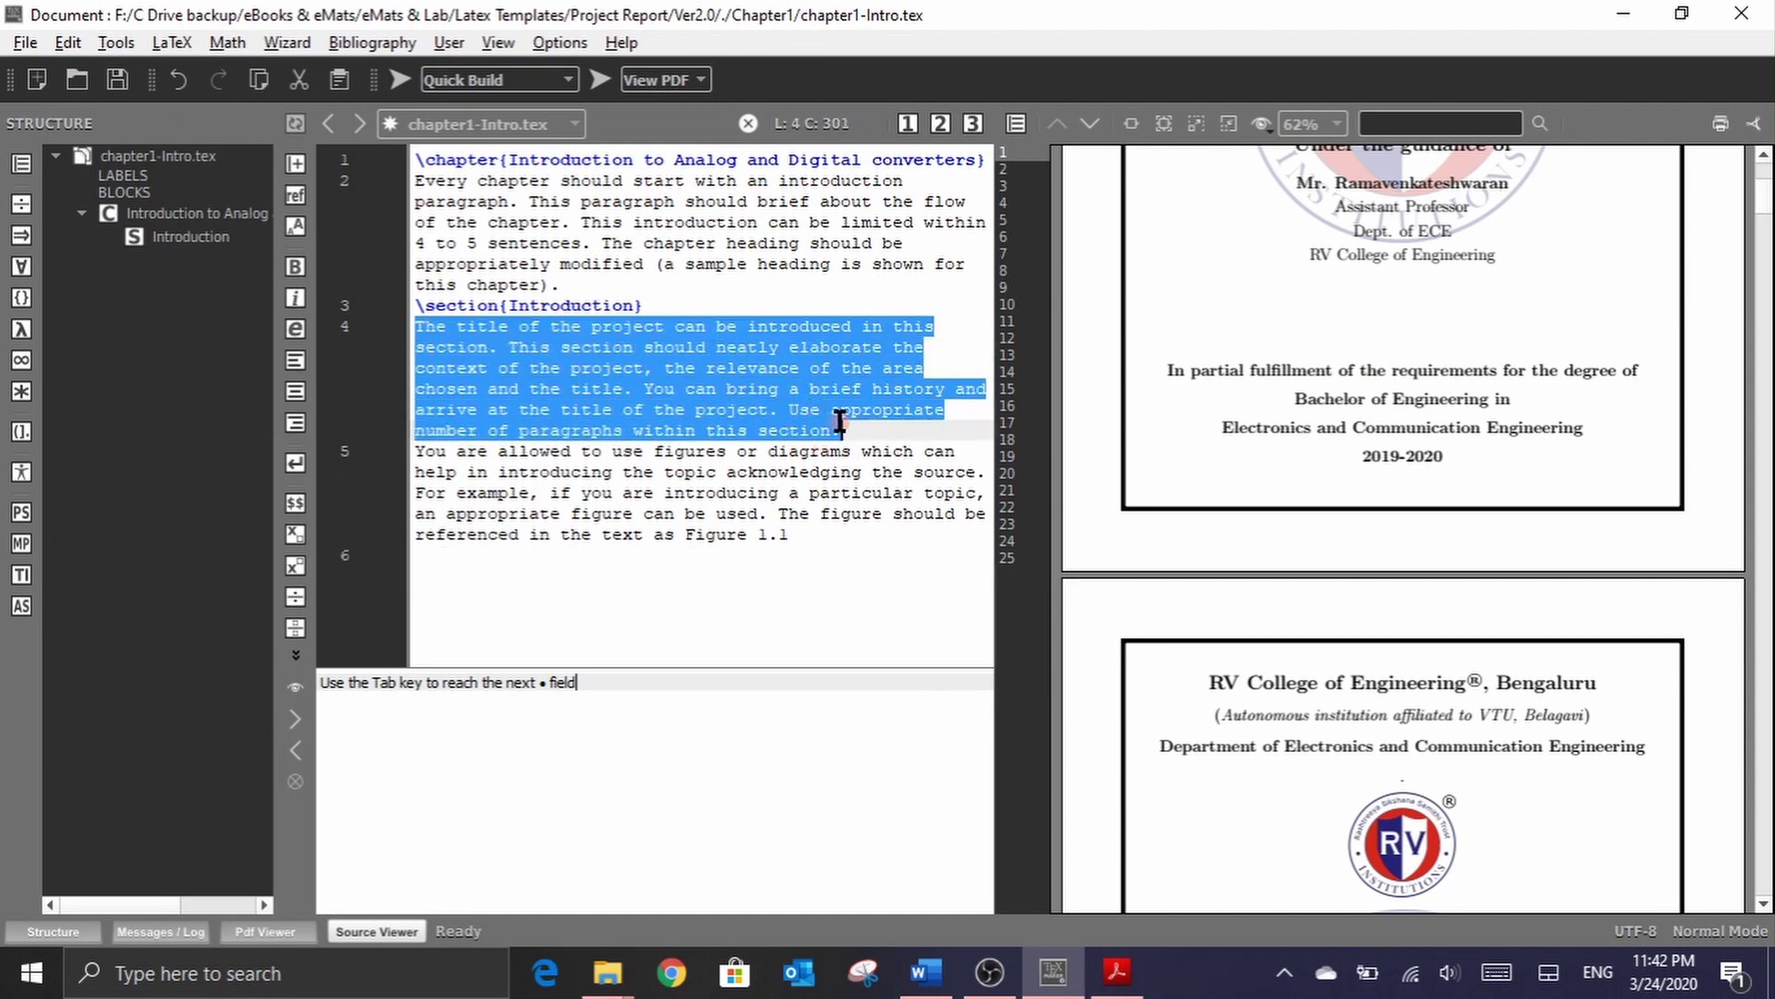
pyautogui.click(411, 451)
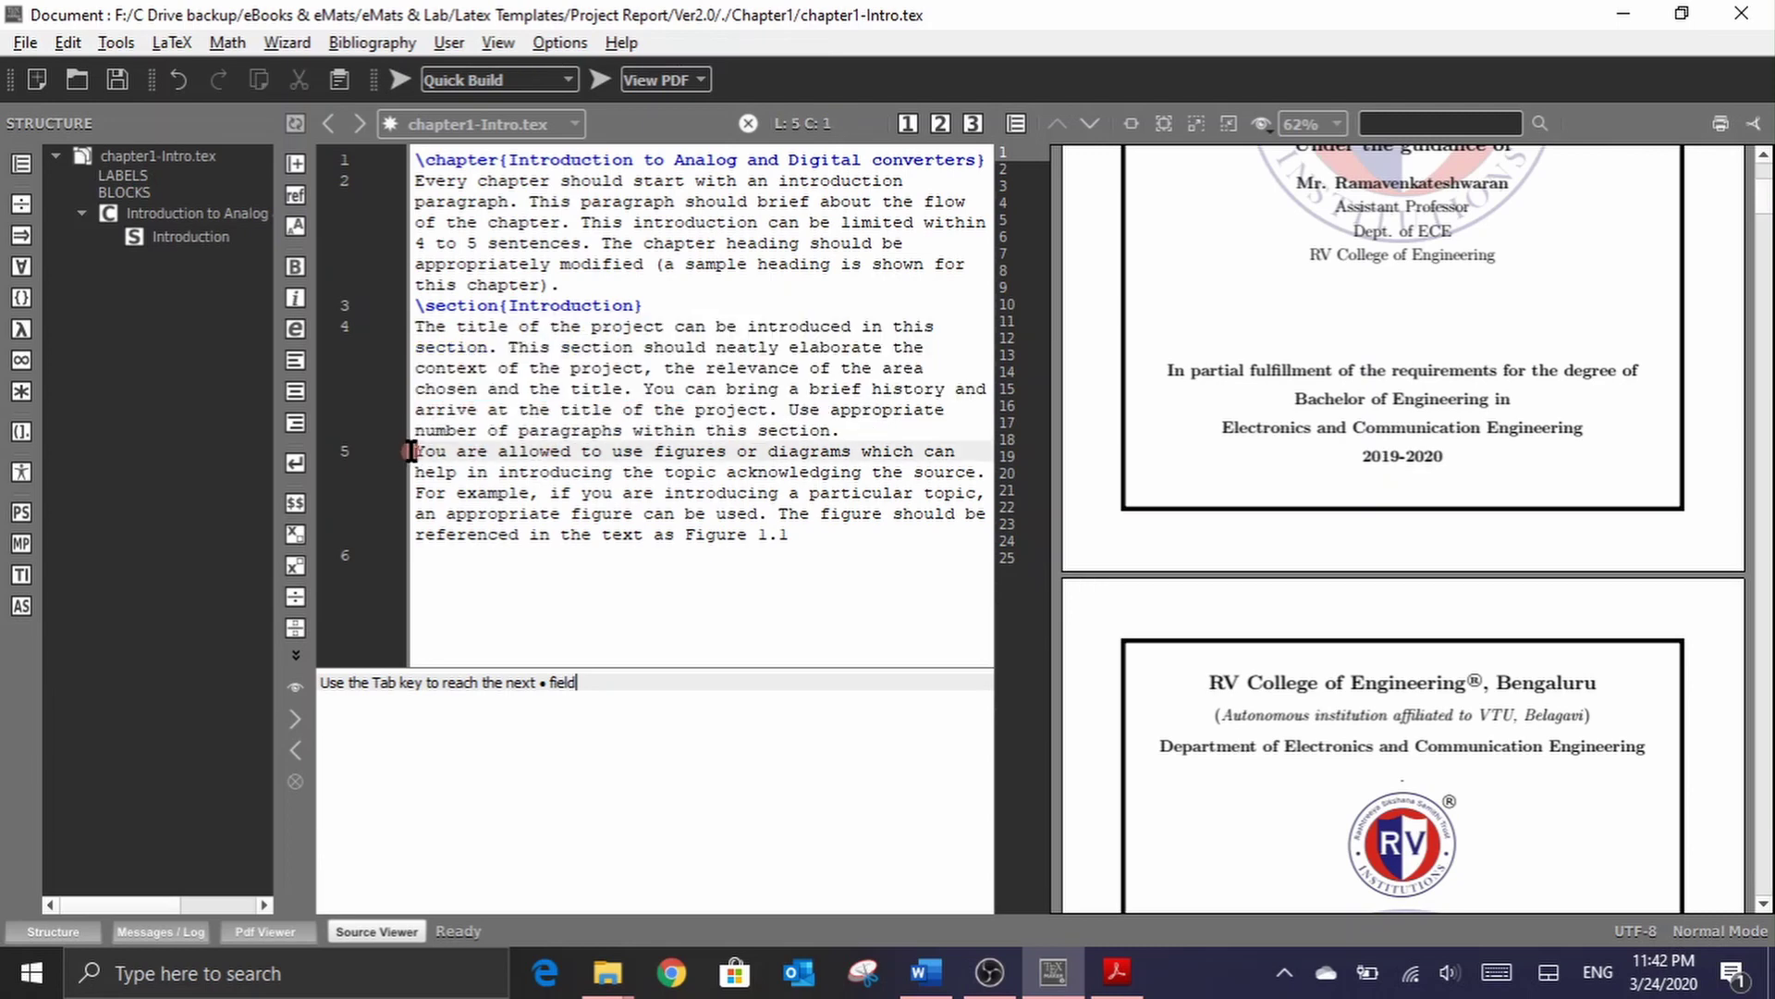
pyautogui.click(852, 431)
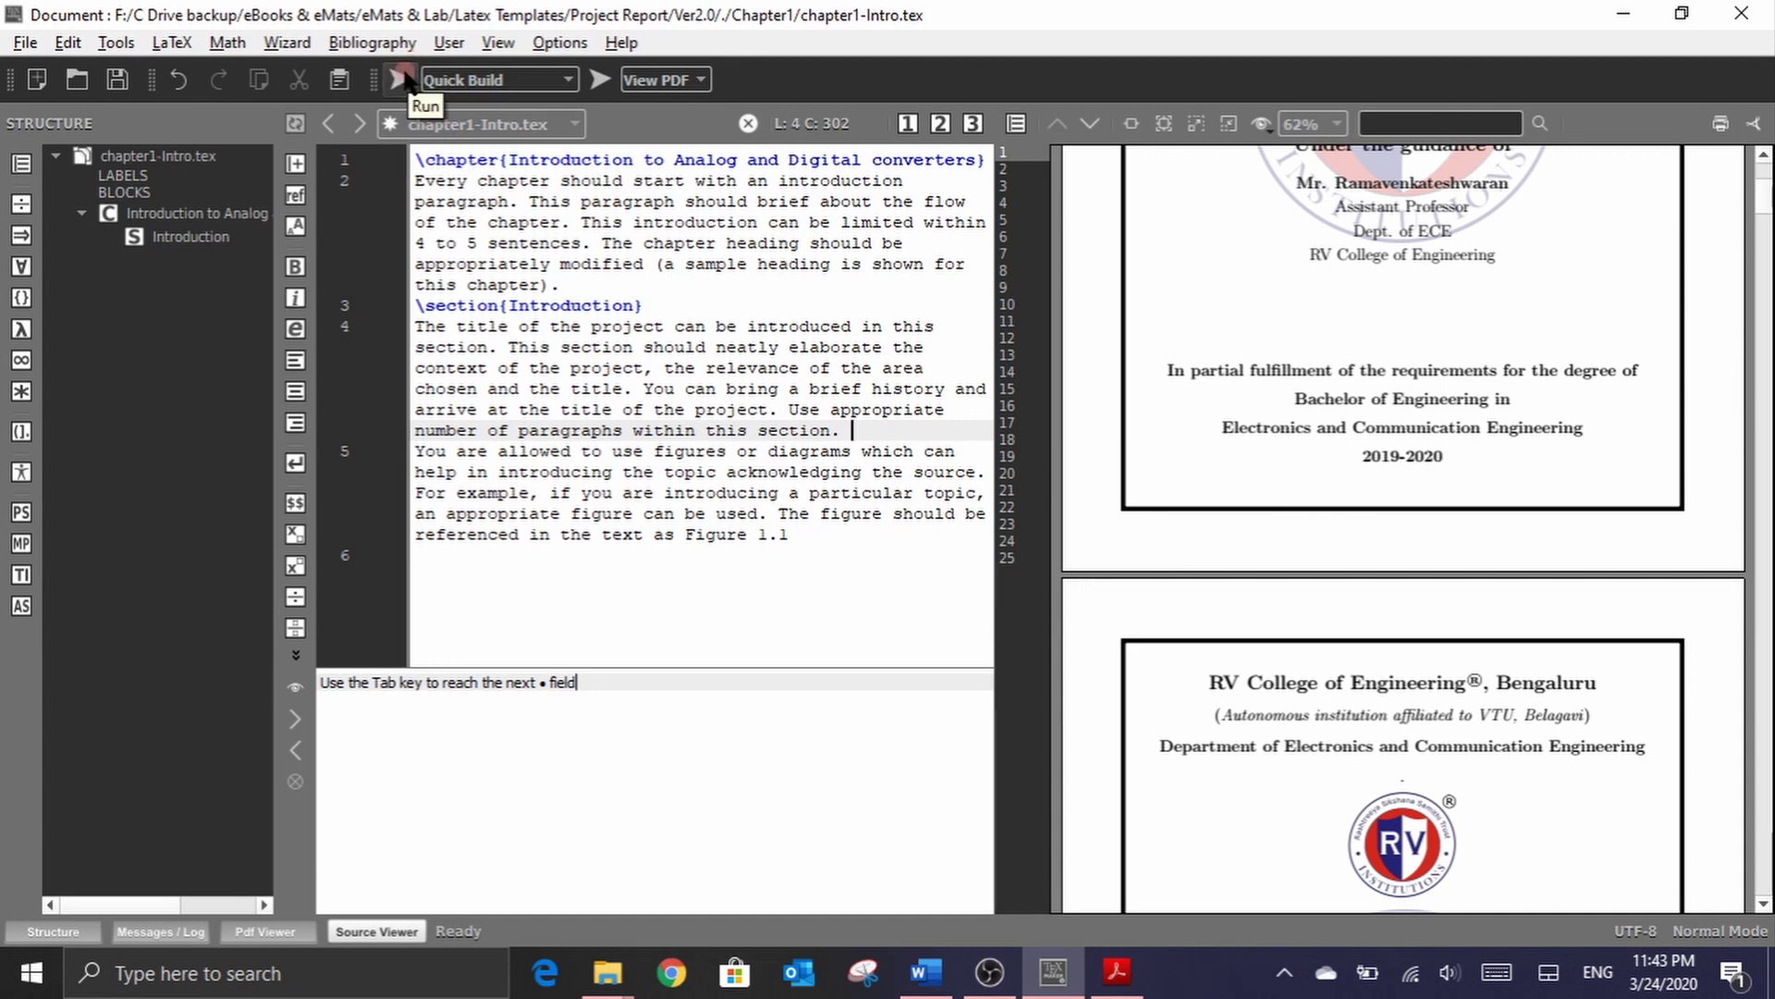
# Step: Define Main.tex as the master document and return to chapter1-Intro.tex
pyautogui.click(559, 43)
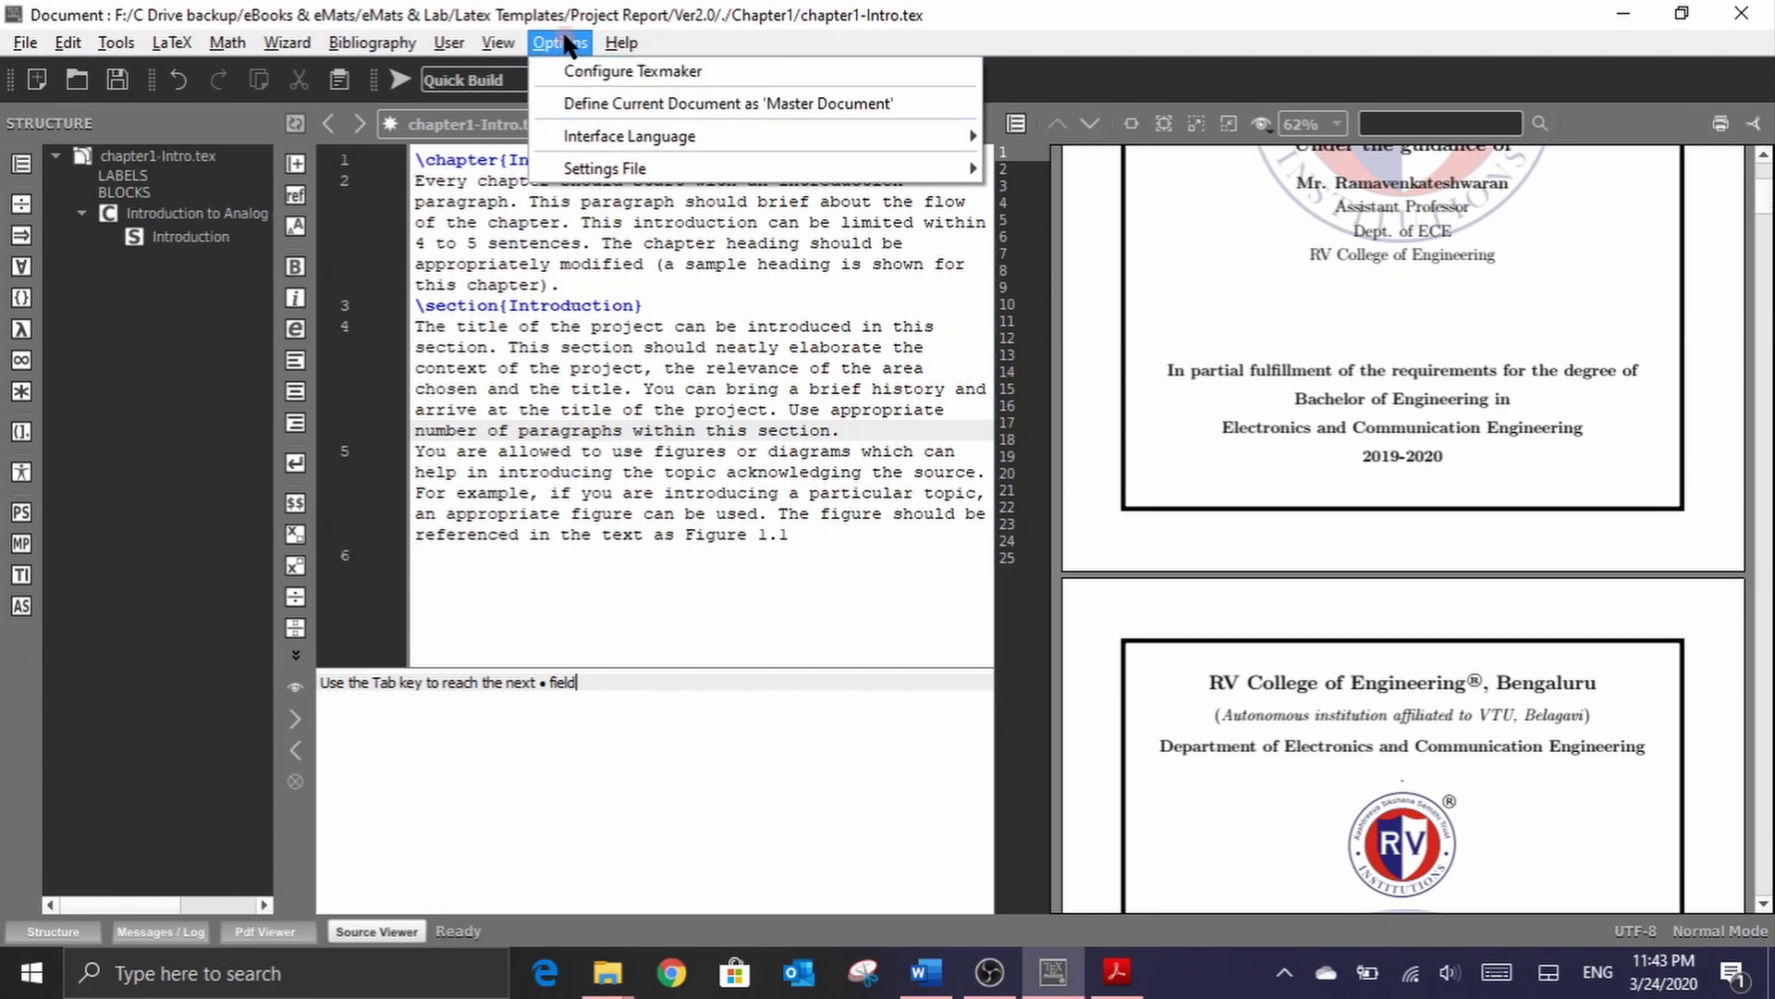
pyautogui.click(571, 11)
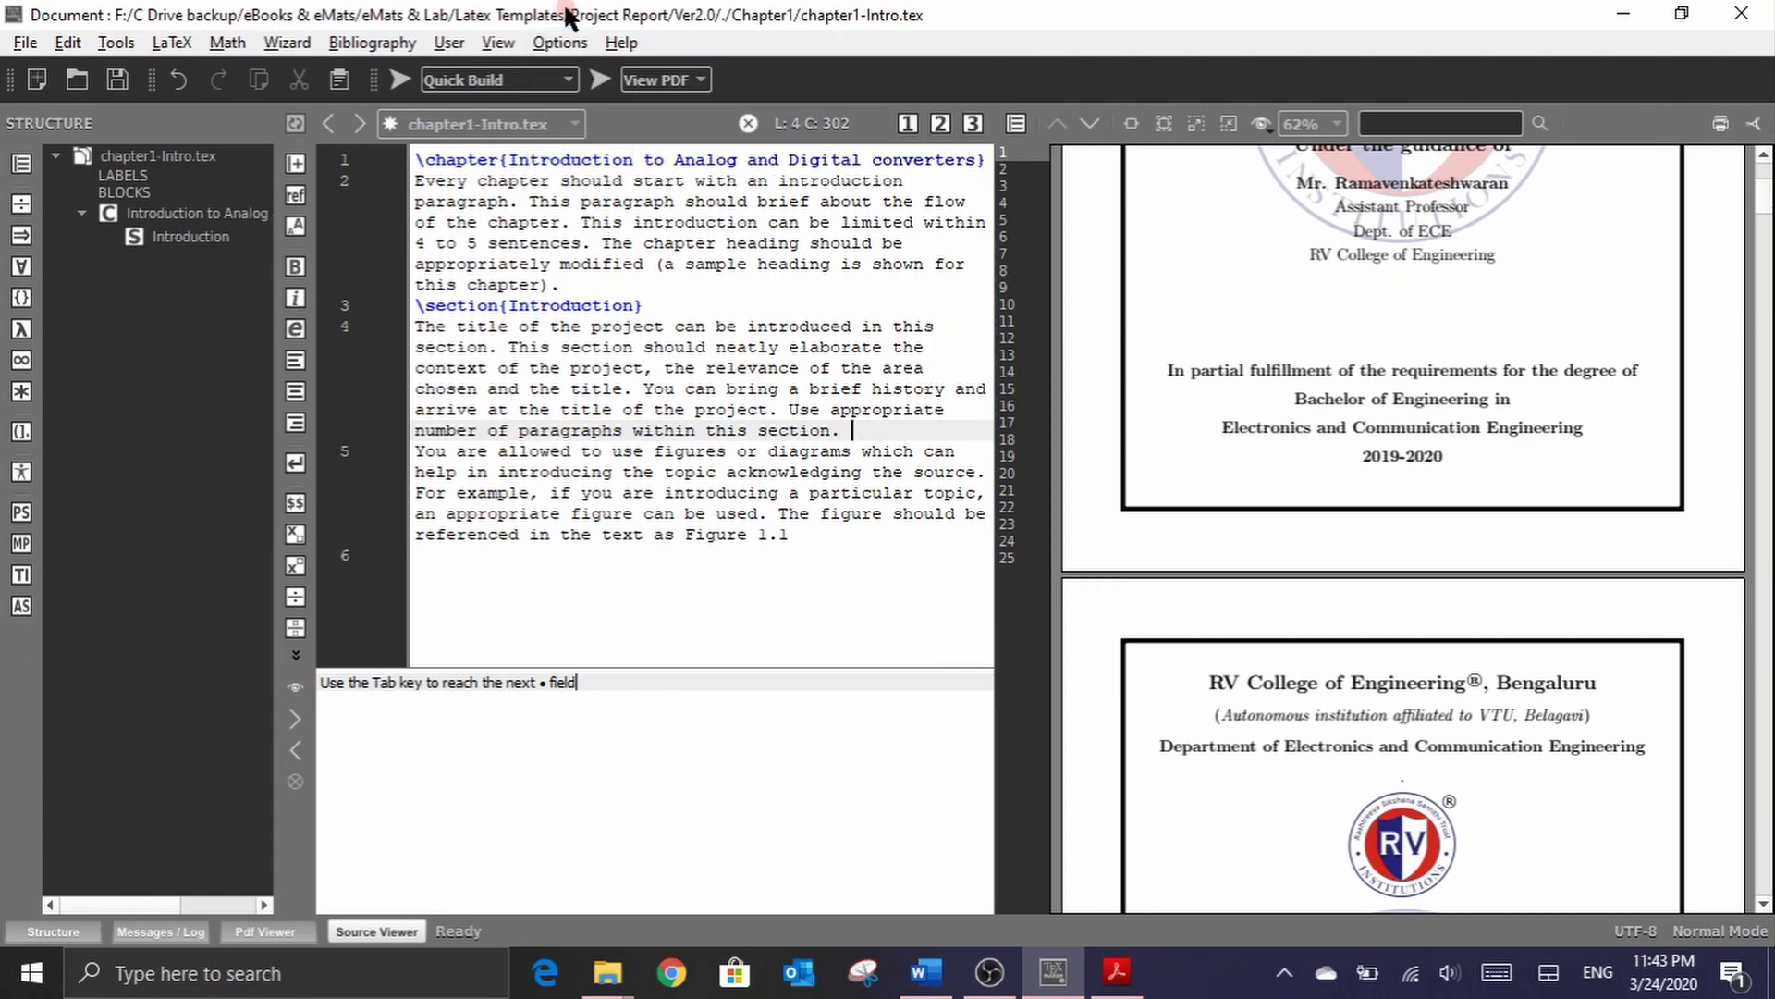
pyautogui.click(516, 125)
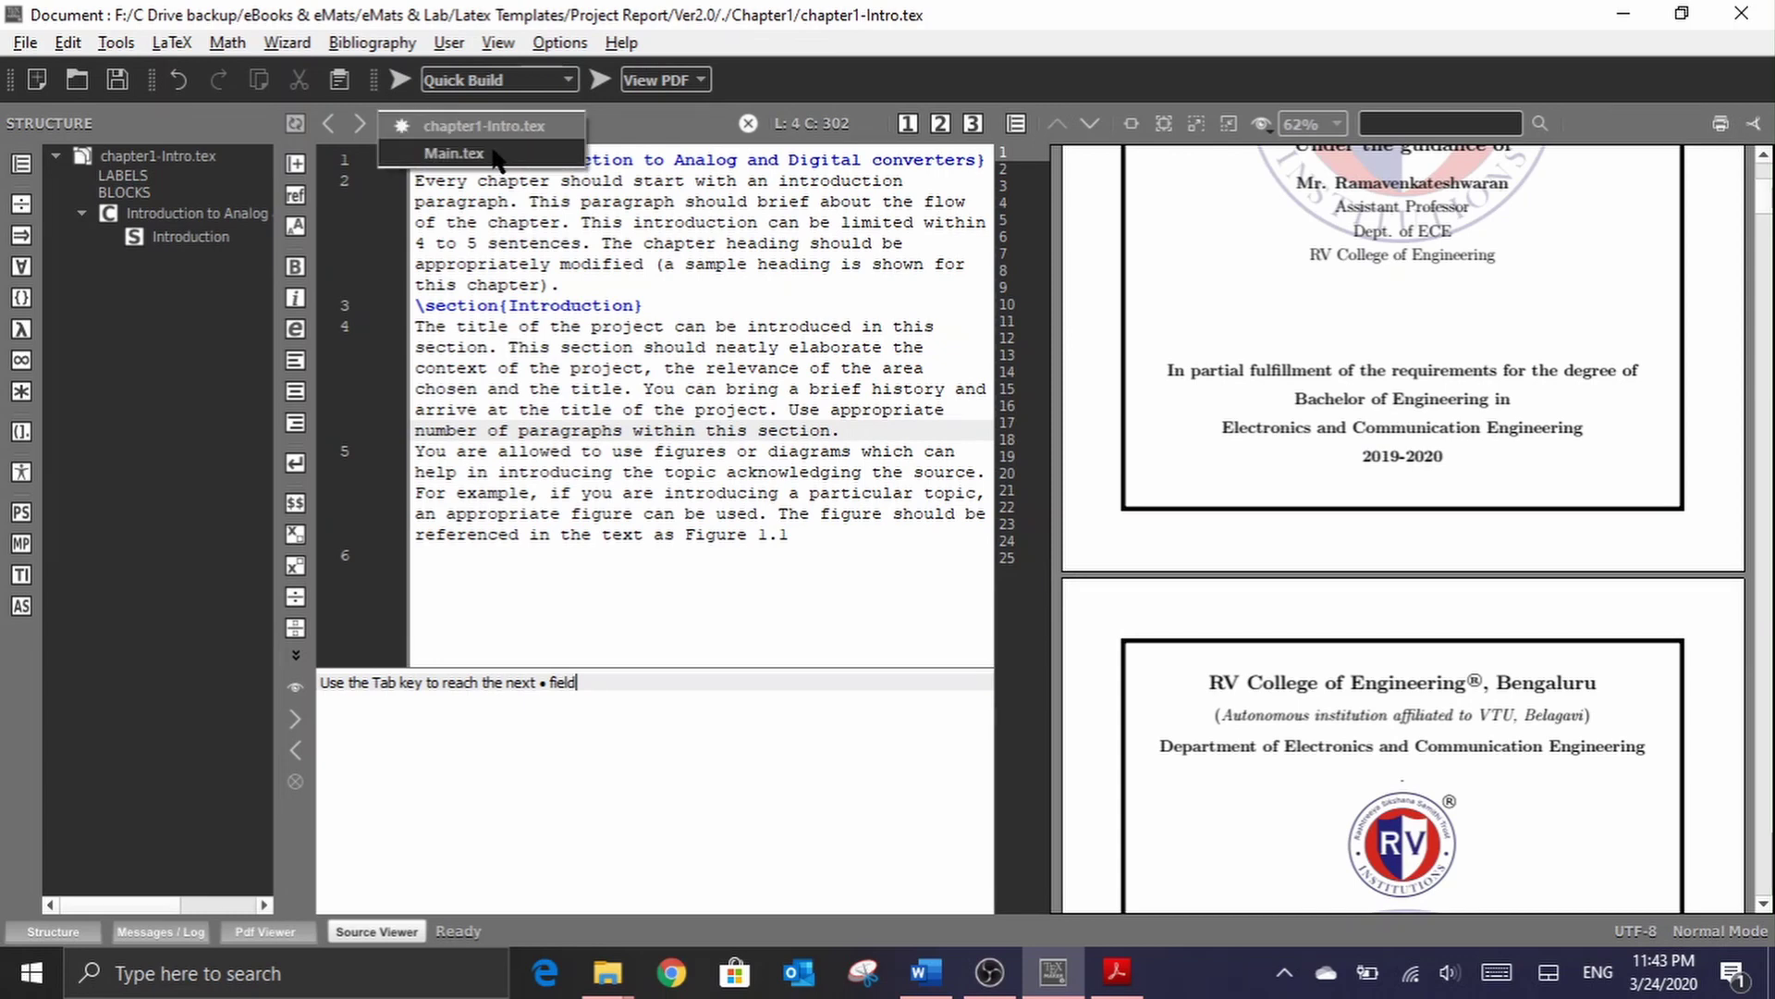
pyautogui.click(550, 127)
pyautogui.click(571, 130)
pyautogui.click(504, 153)
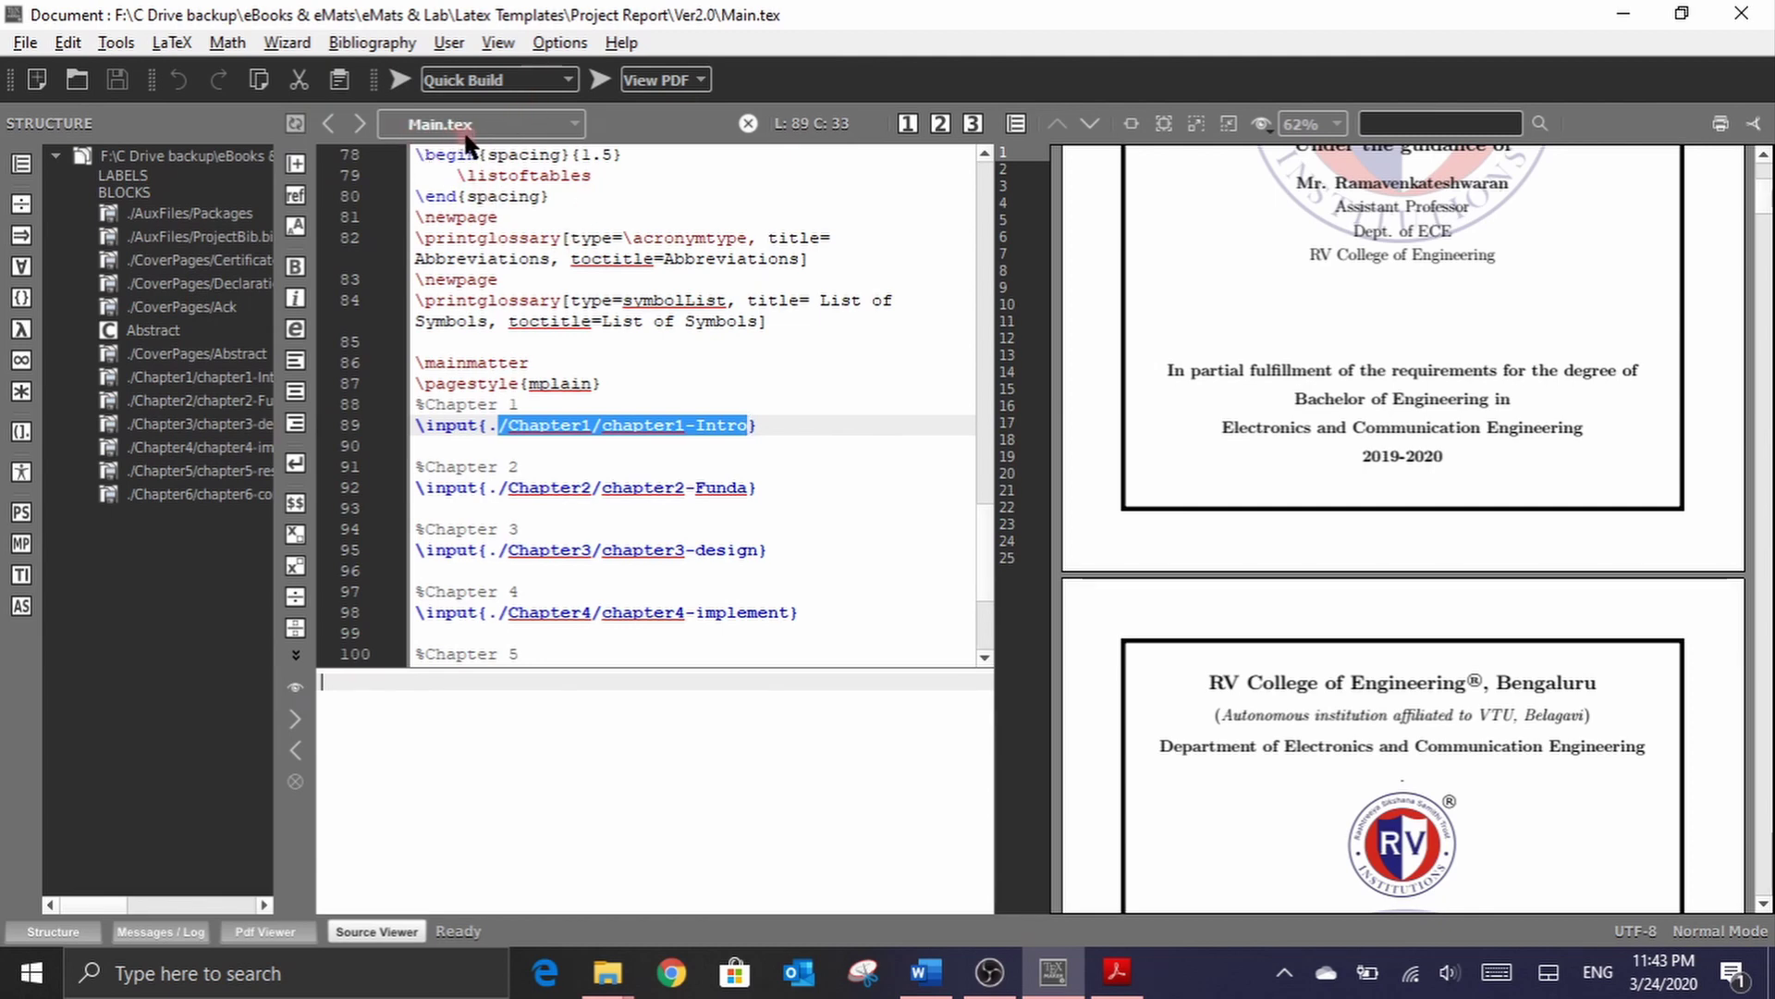
pyautogui.click(572, 43)
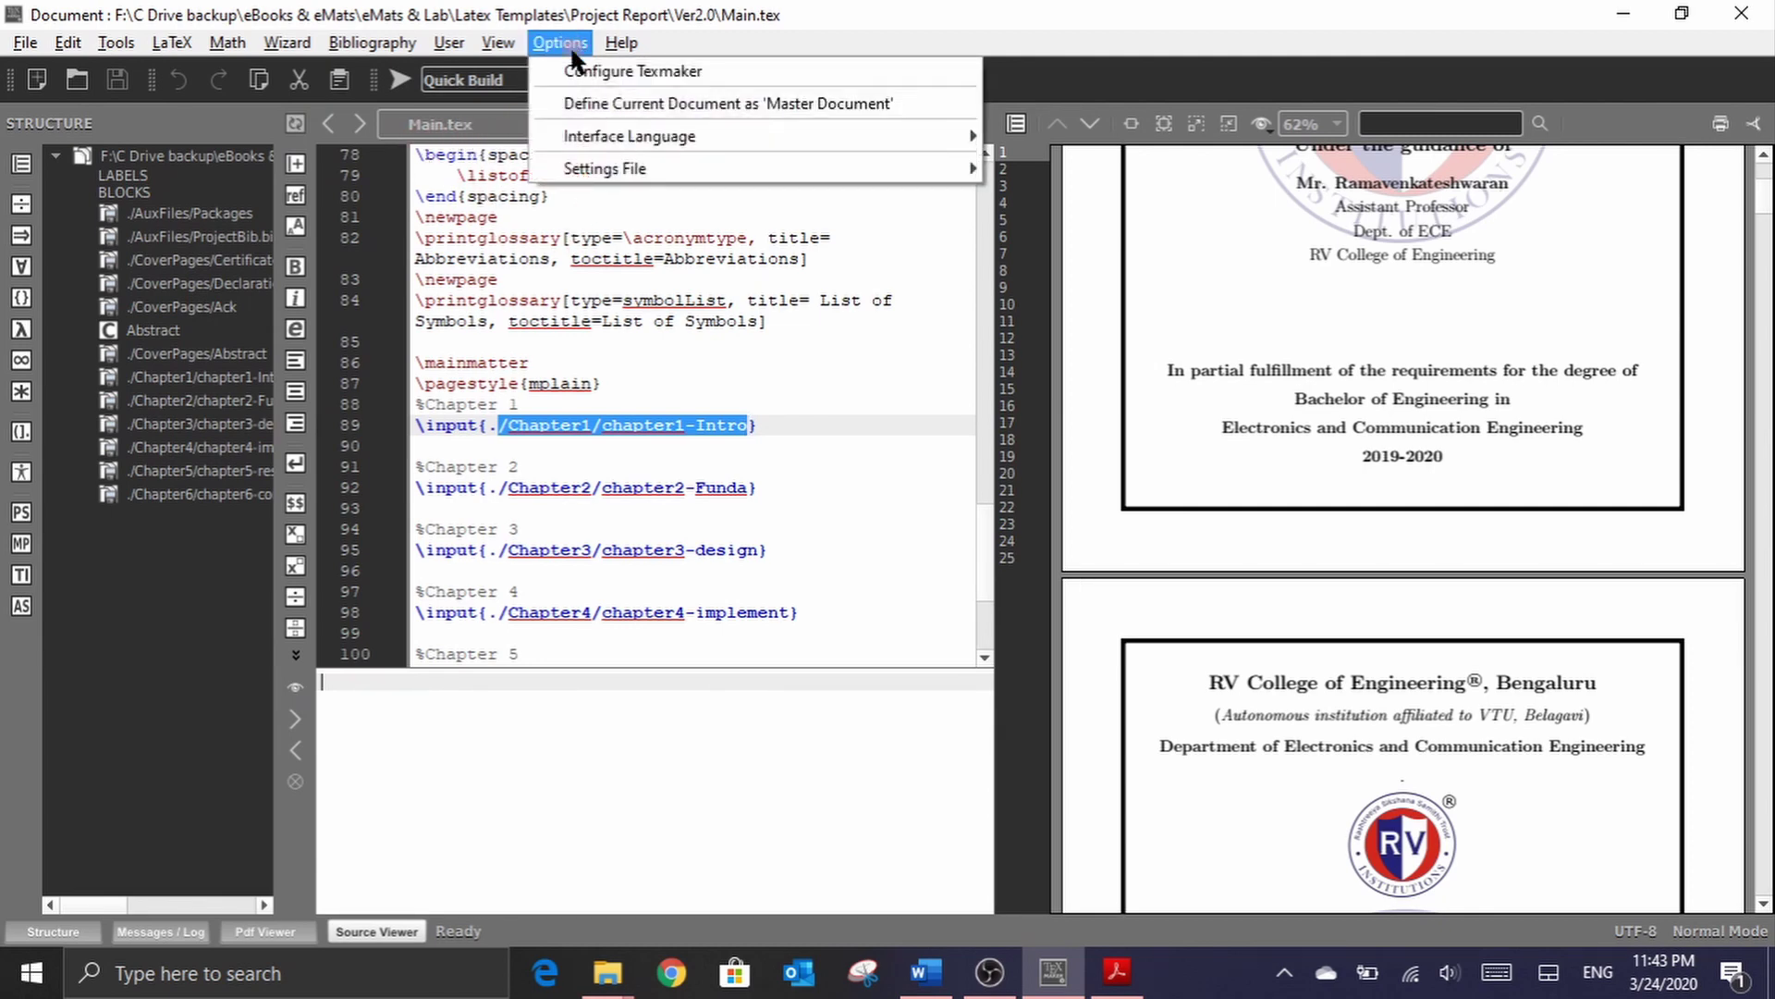
pyautogui.click(576, 104)
pyautogui.click(443, 124)
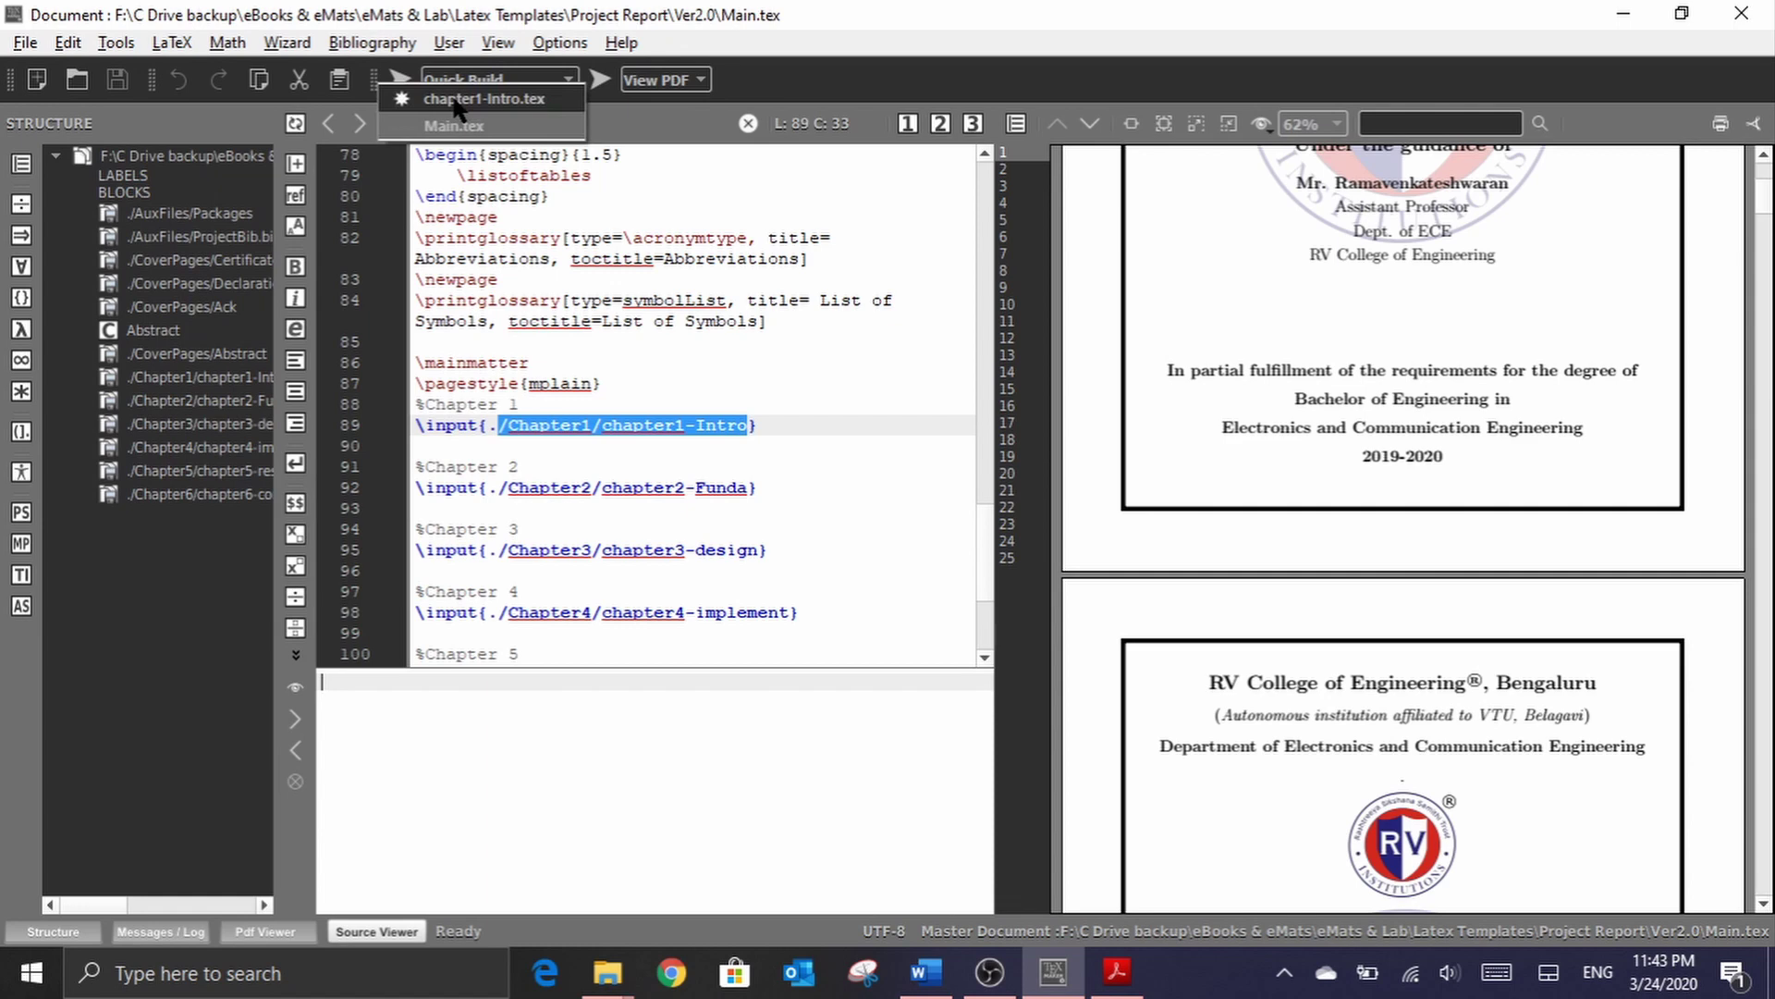
pyautogui.click(453, 100)
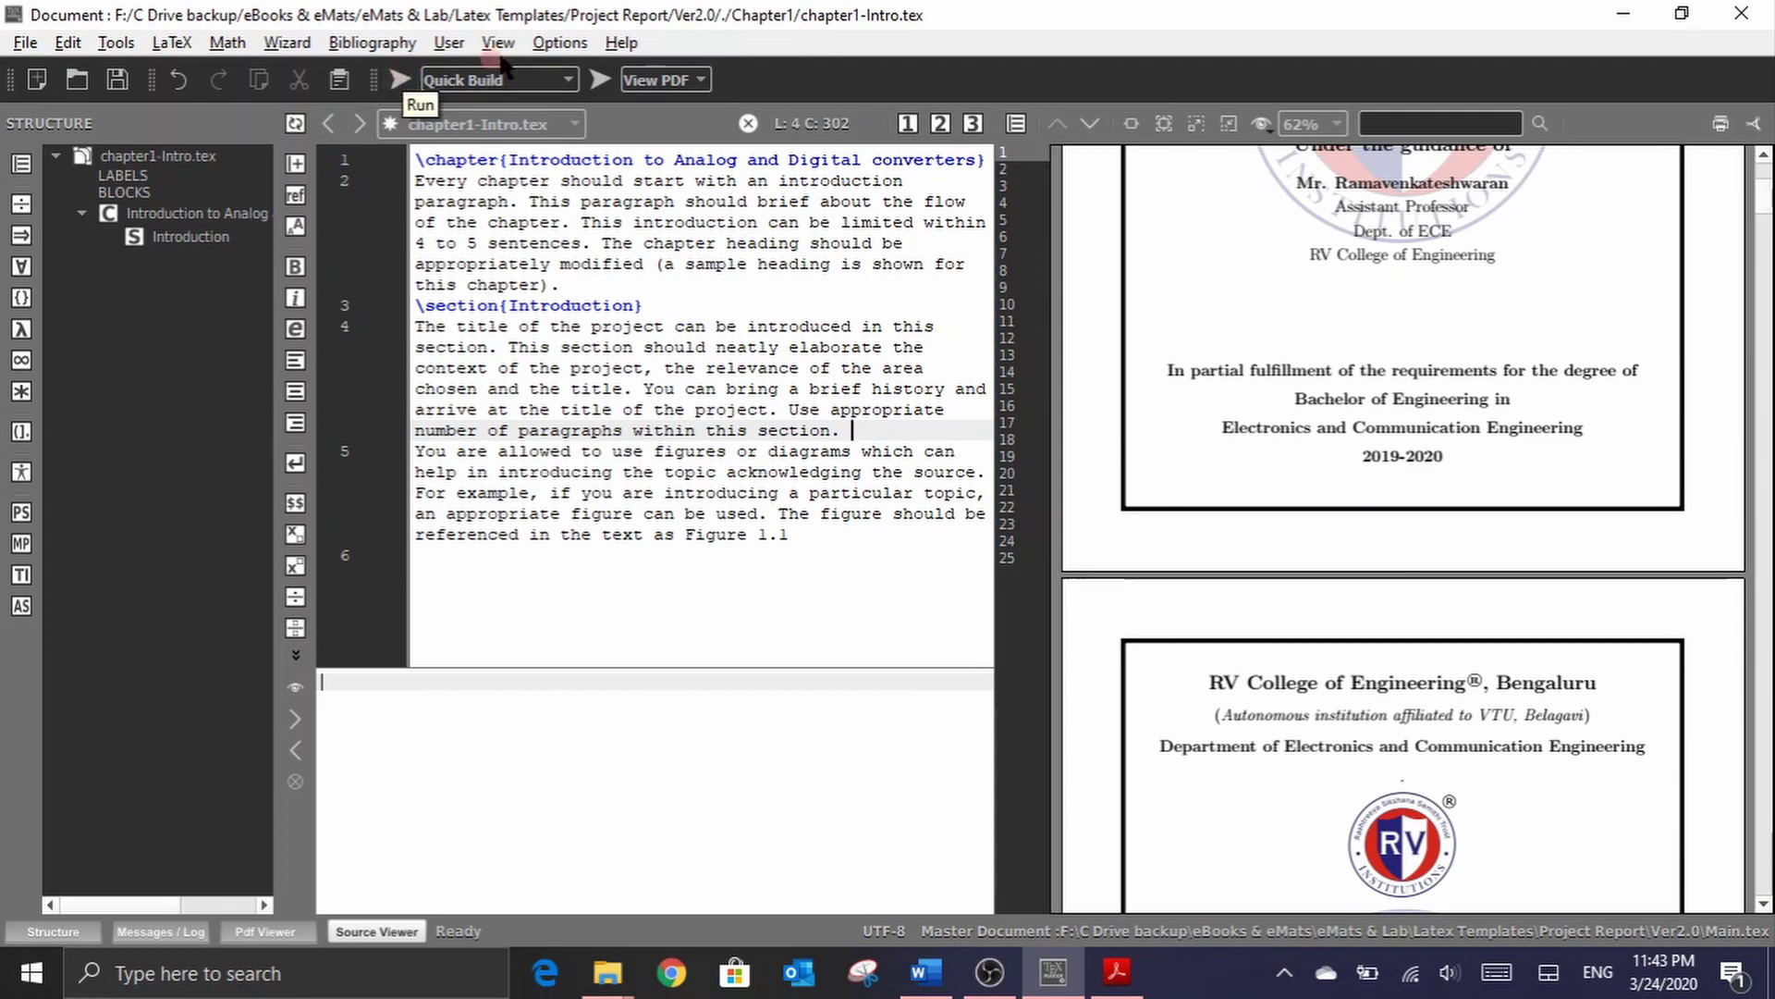
# Step: Check the Texmaker configuration and accept PdfLaTeX + View PDF as the Quick Build command
pyautogui.click(561, 43)
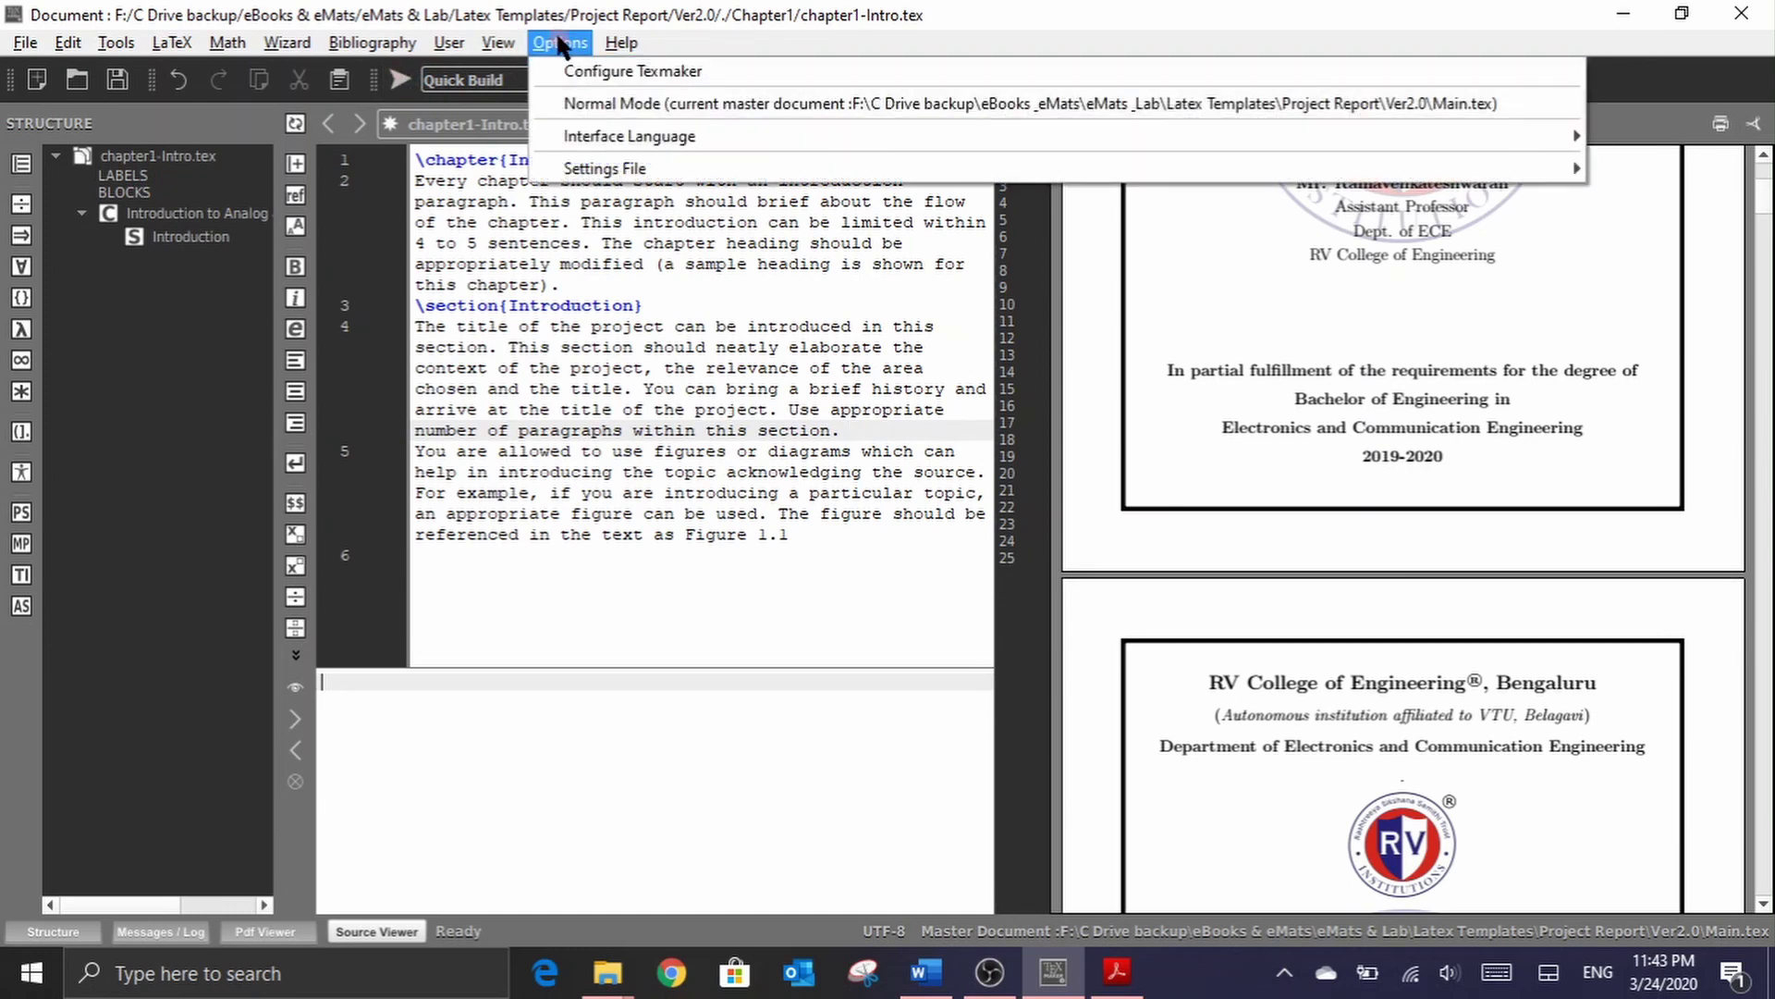
pyautogui.click(567, 64)
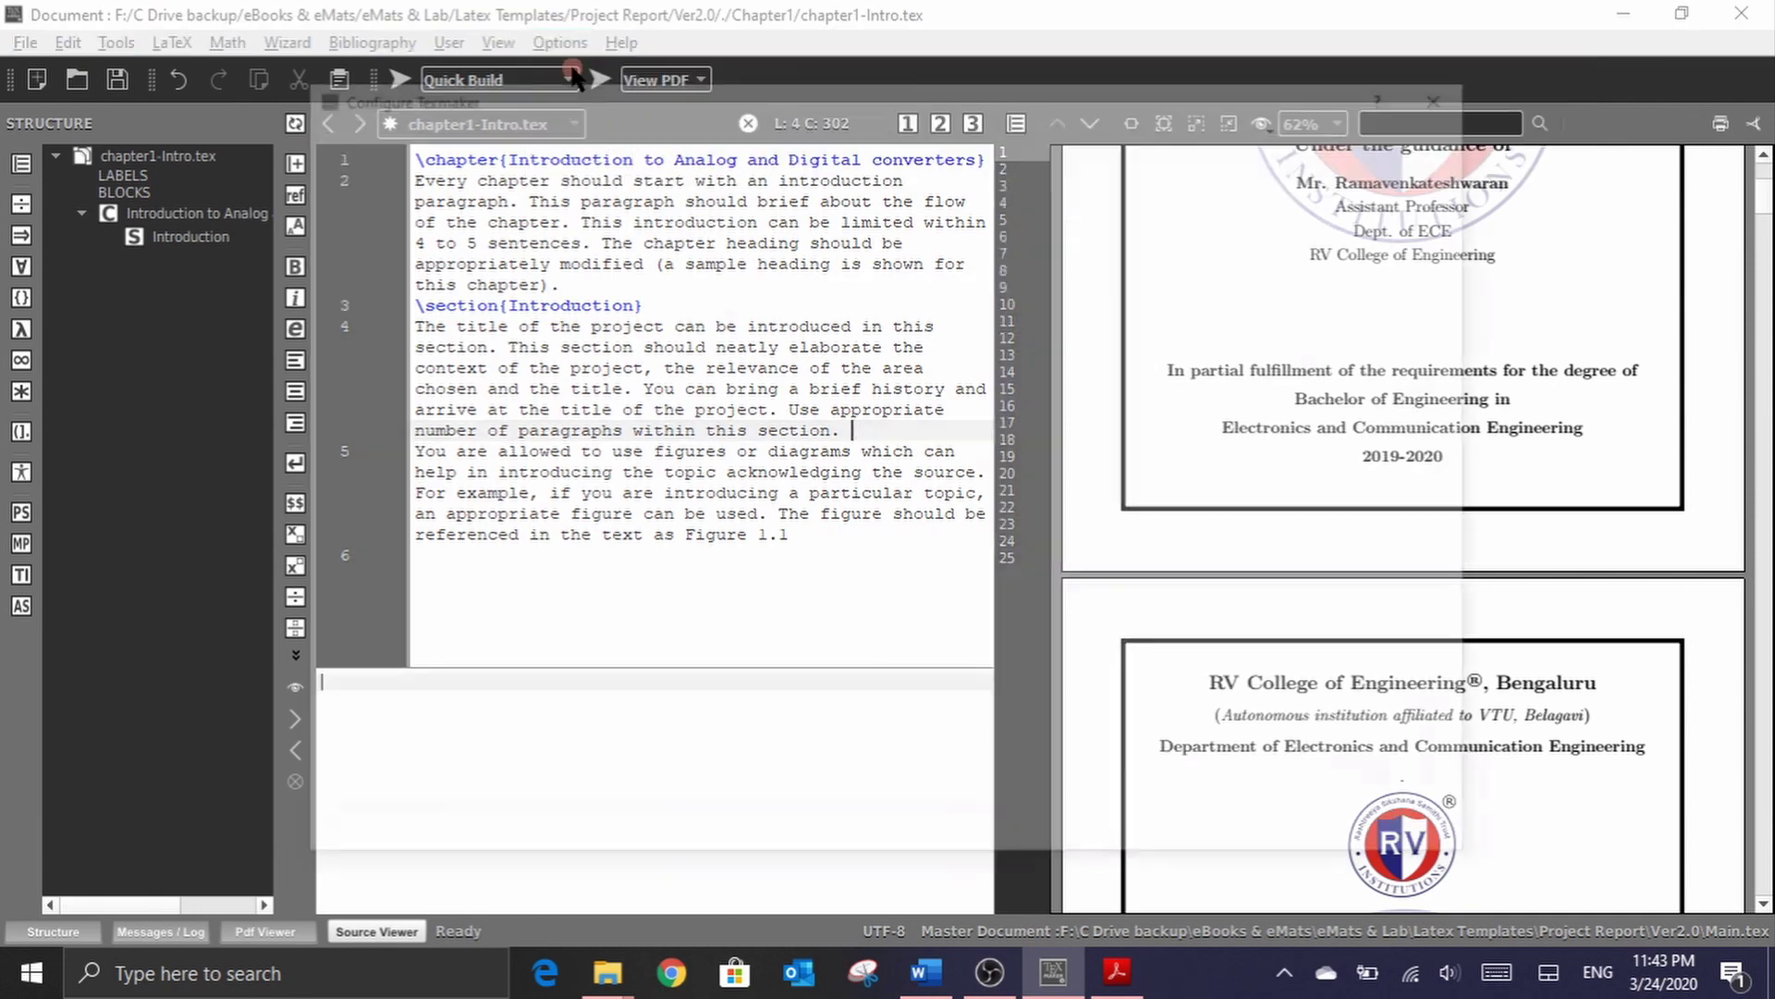
pyautogui.click(363, 305)
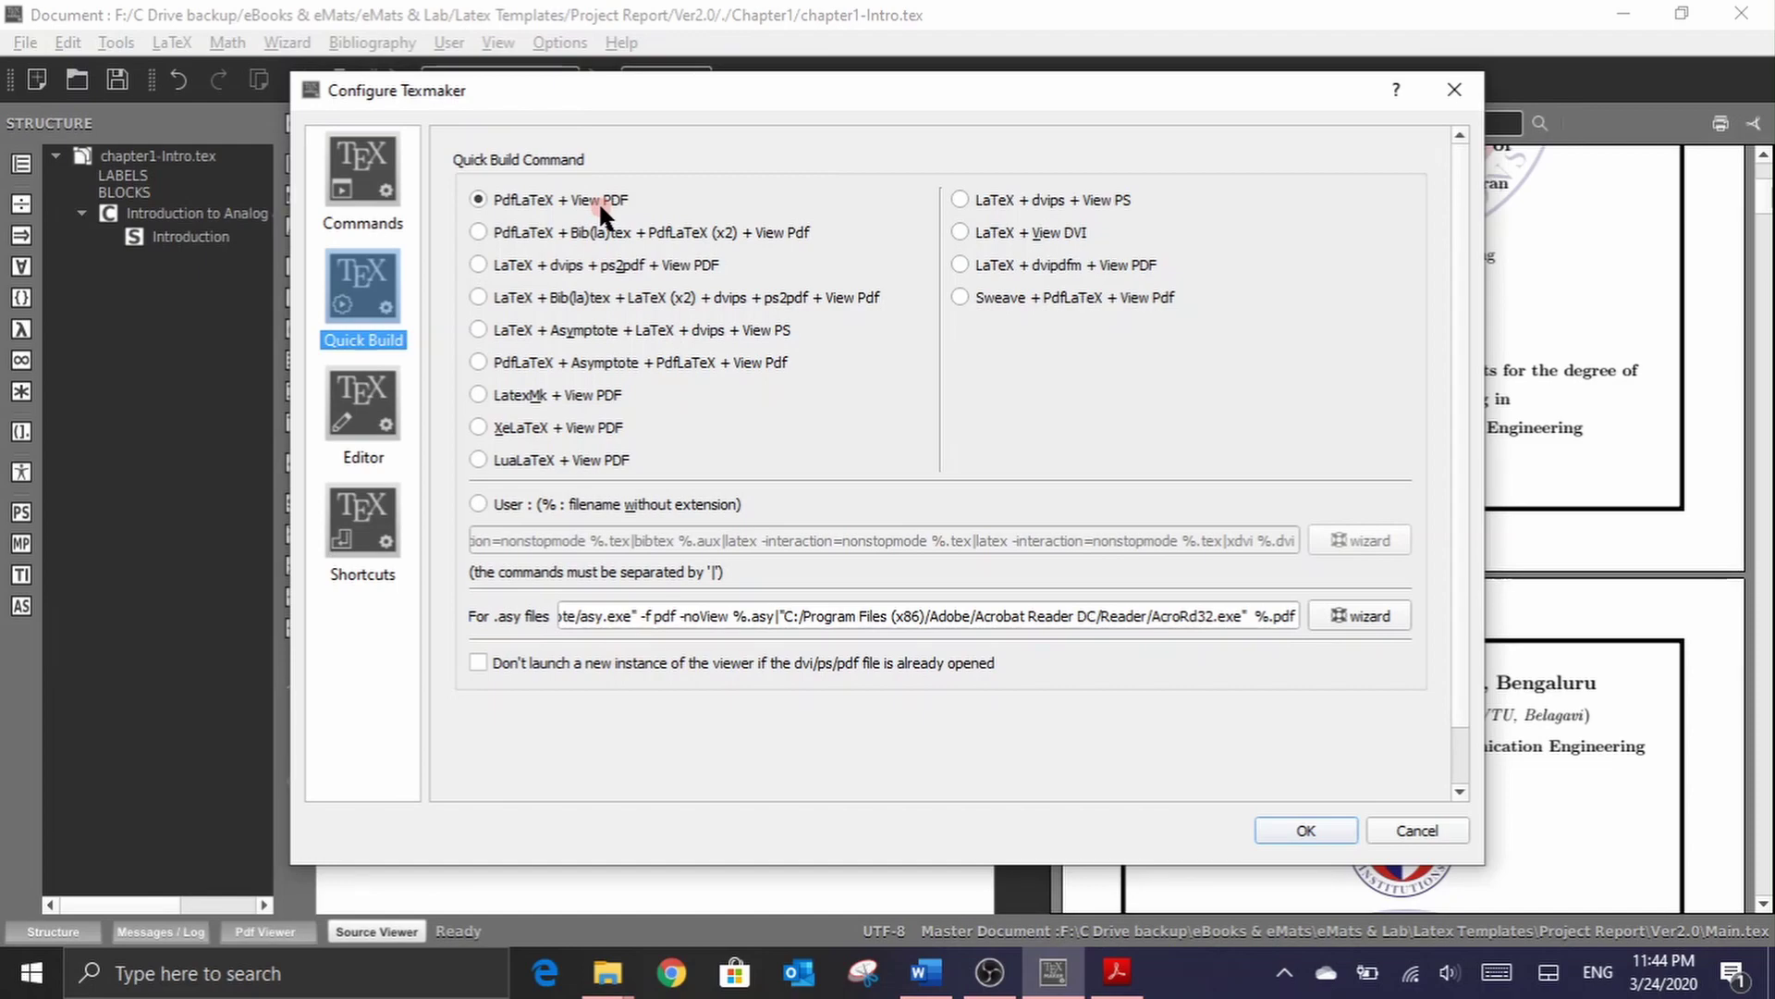
pyautogui.click(1303, 821)
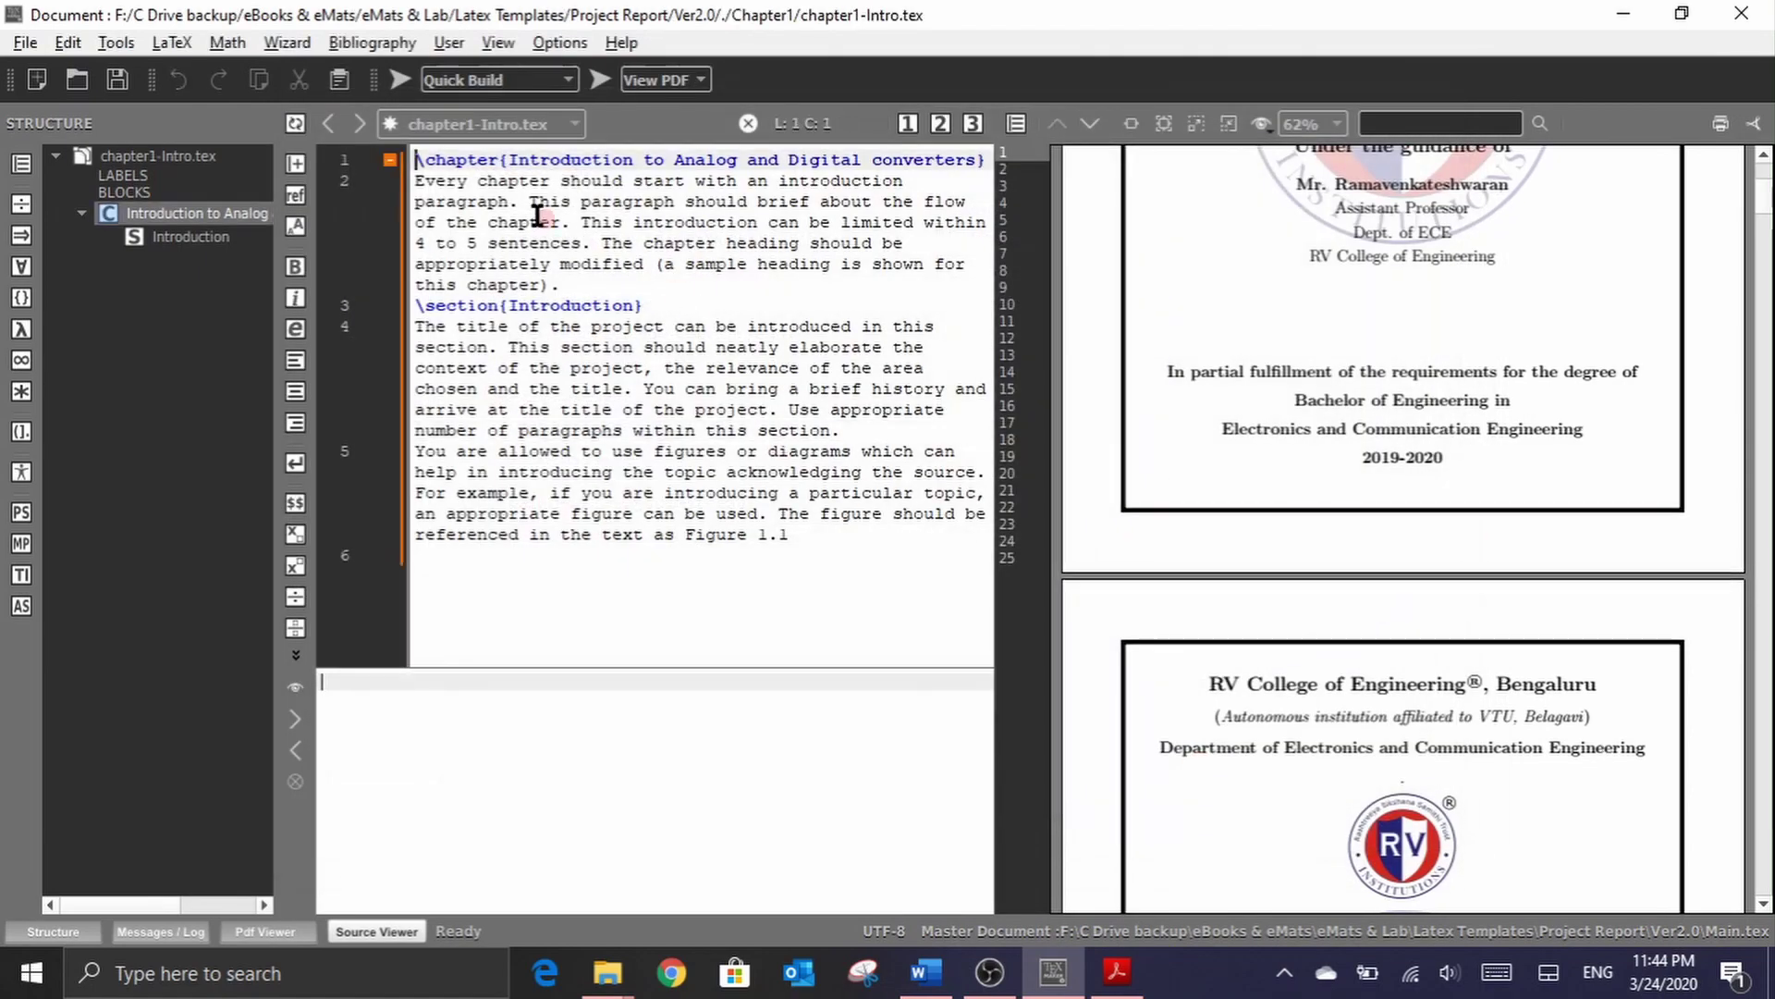
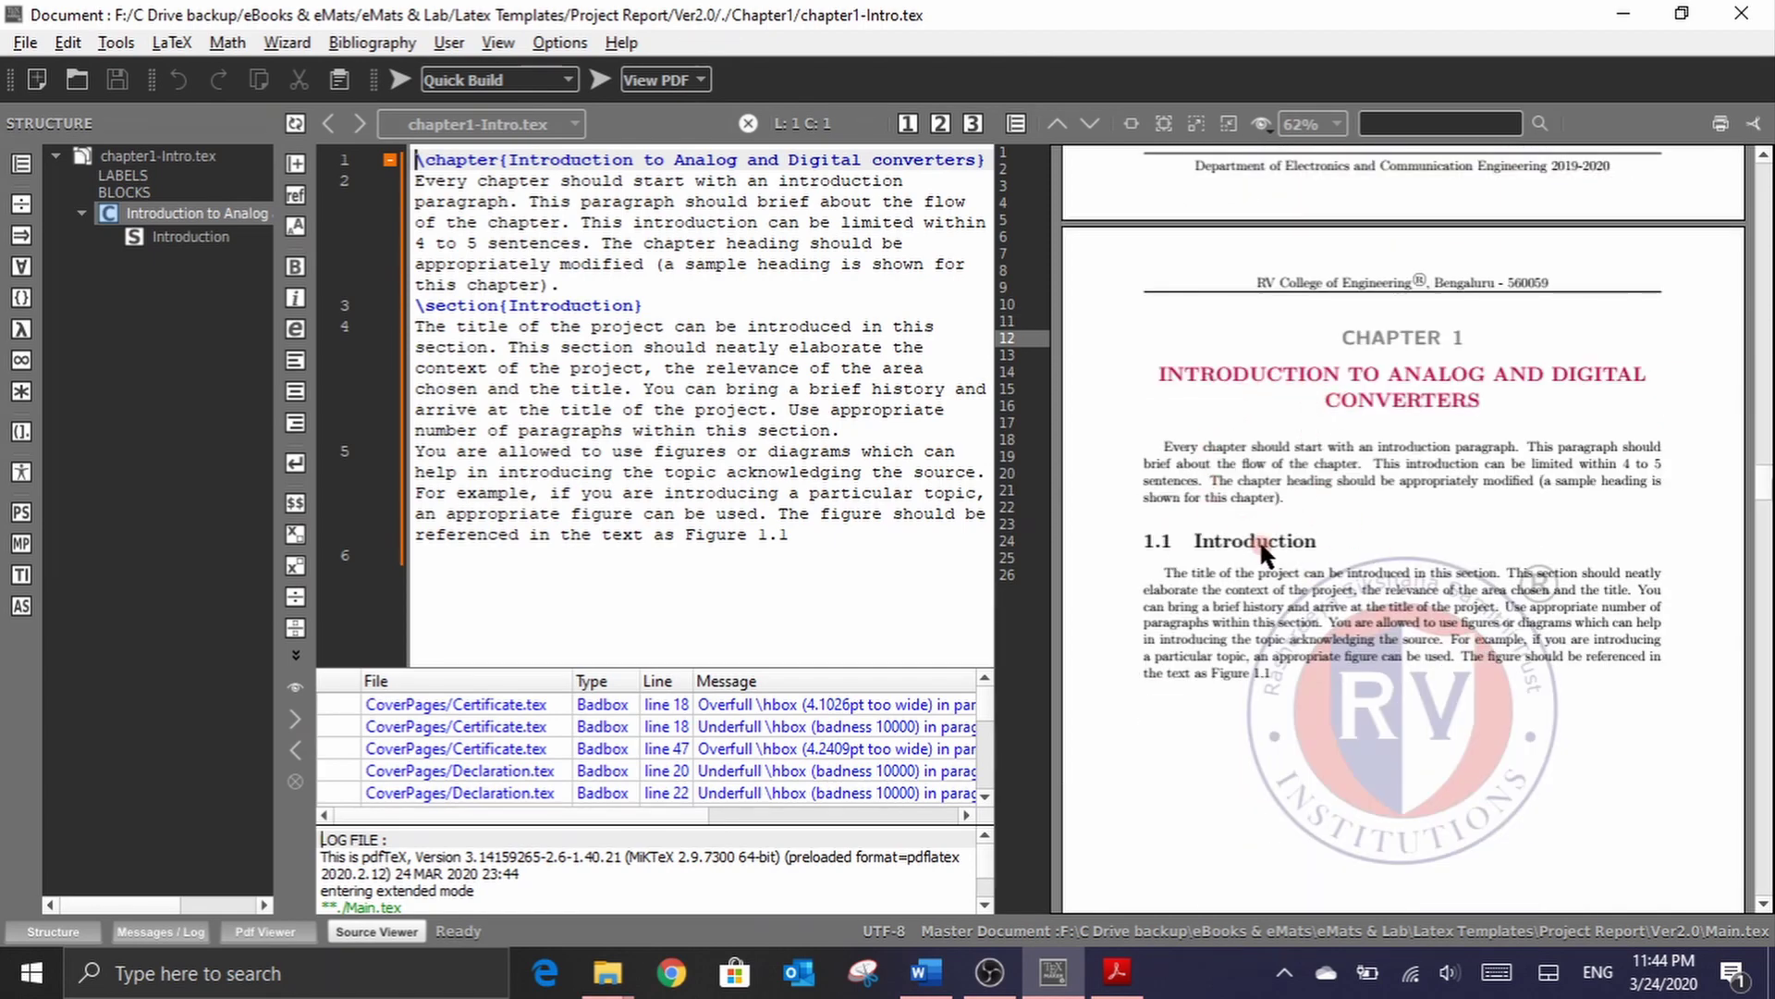
# Step: Add a \\ line break at the end of the first Introduction paragraph on line 4 and rebuild the PDF
pyautogui.click(846, 429)
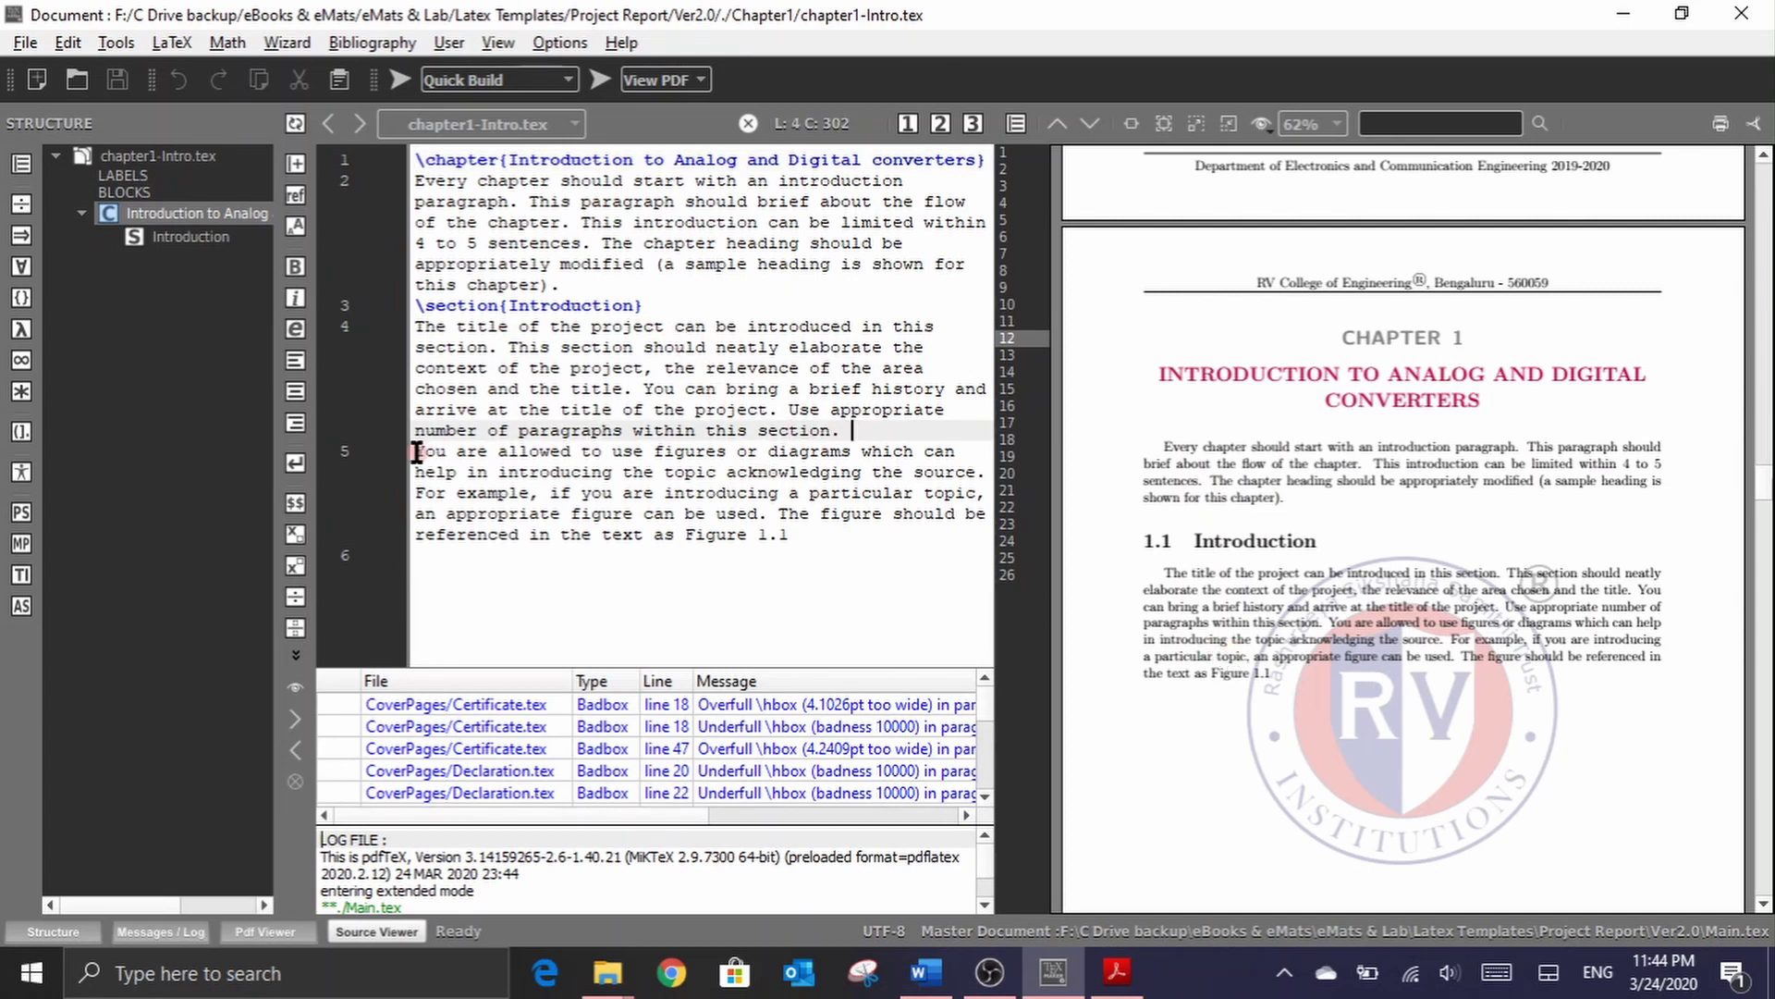
pyautogui.moveTo(417, 451); pyautogui.dragTo(759, 467)
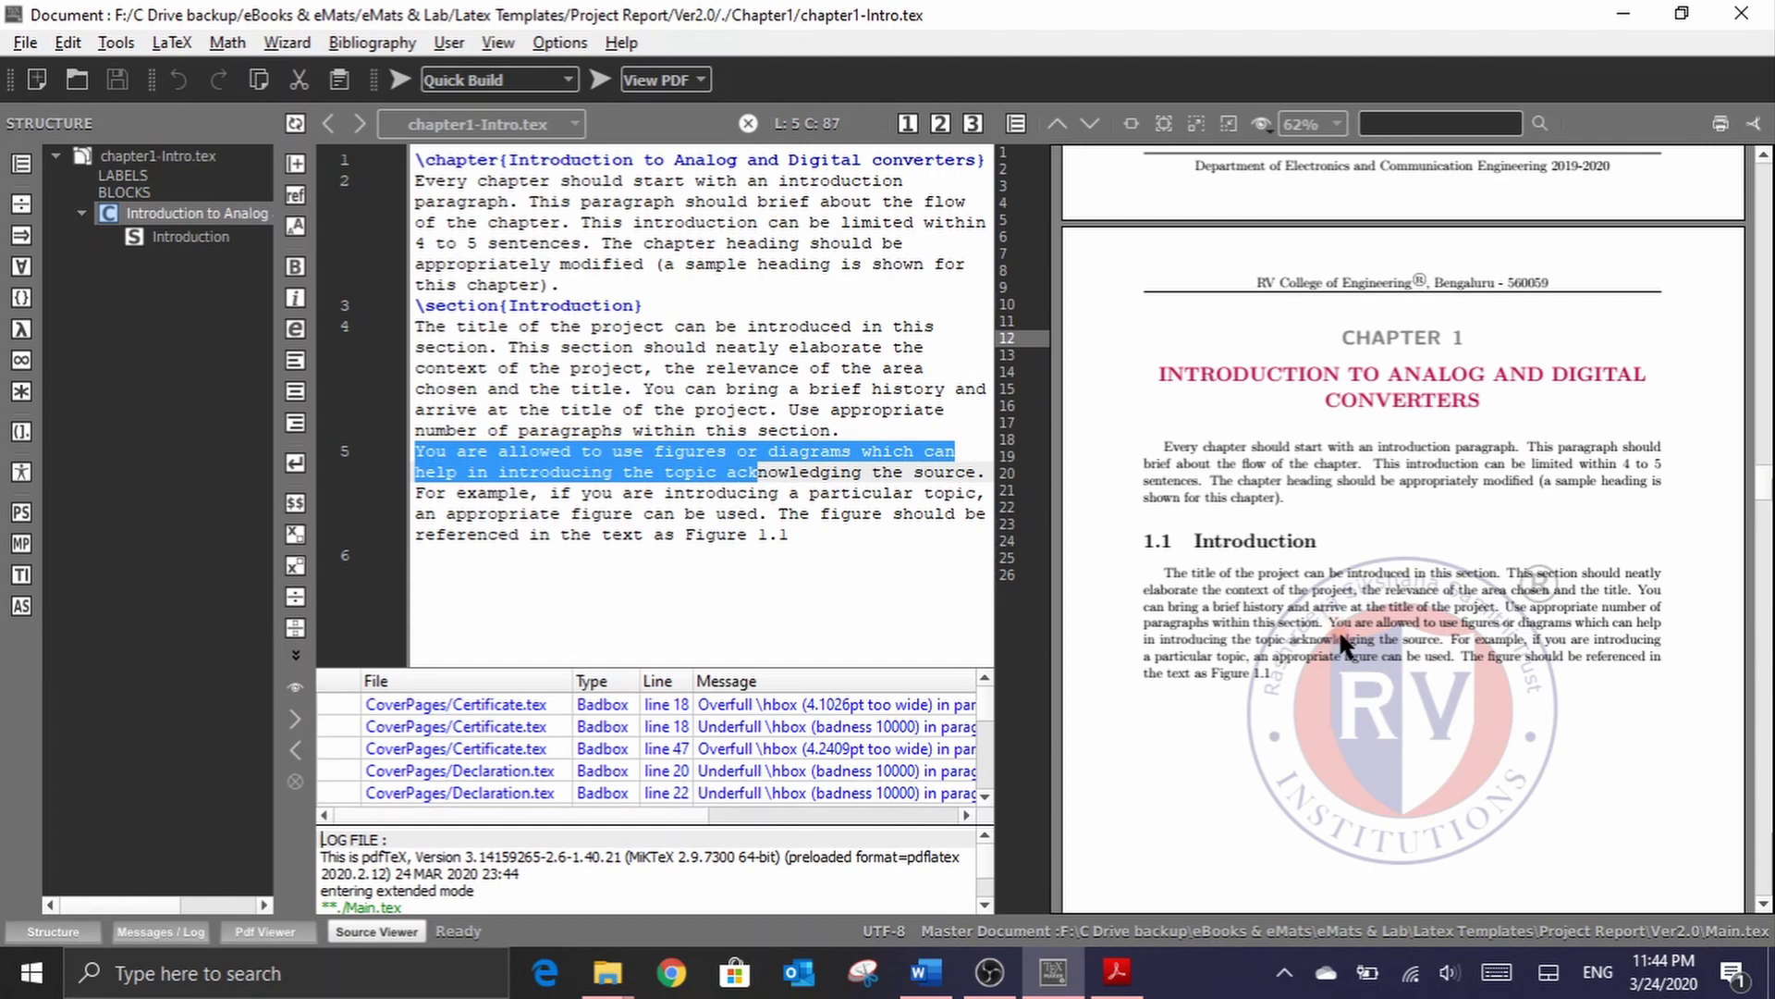
pyautogui.scroll(2, 1339, 629)
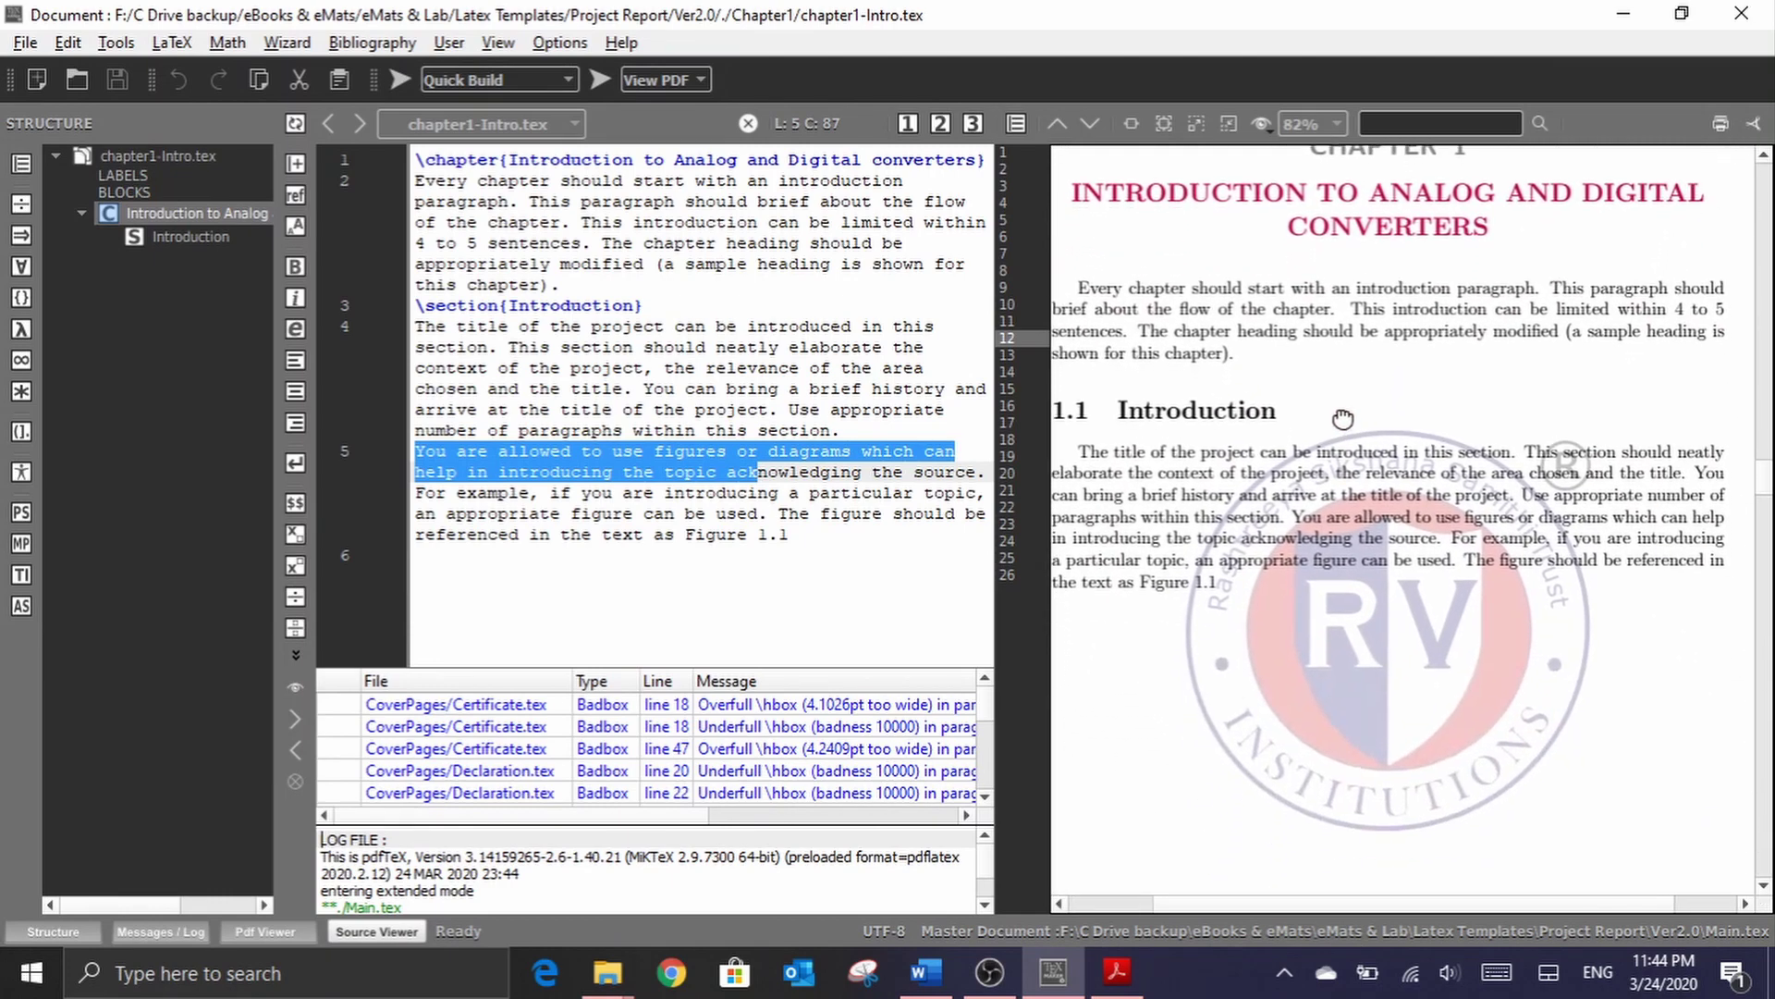
pyautogui.moveTo(1343, 419); pyautogui.dragTo(1396, 394)
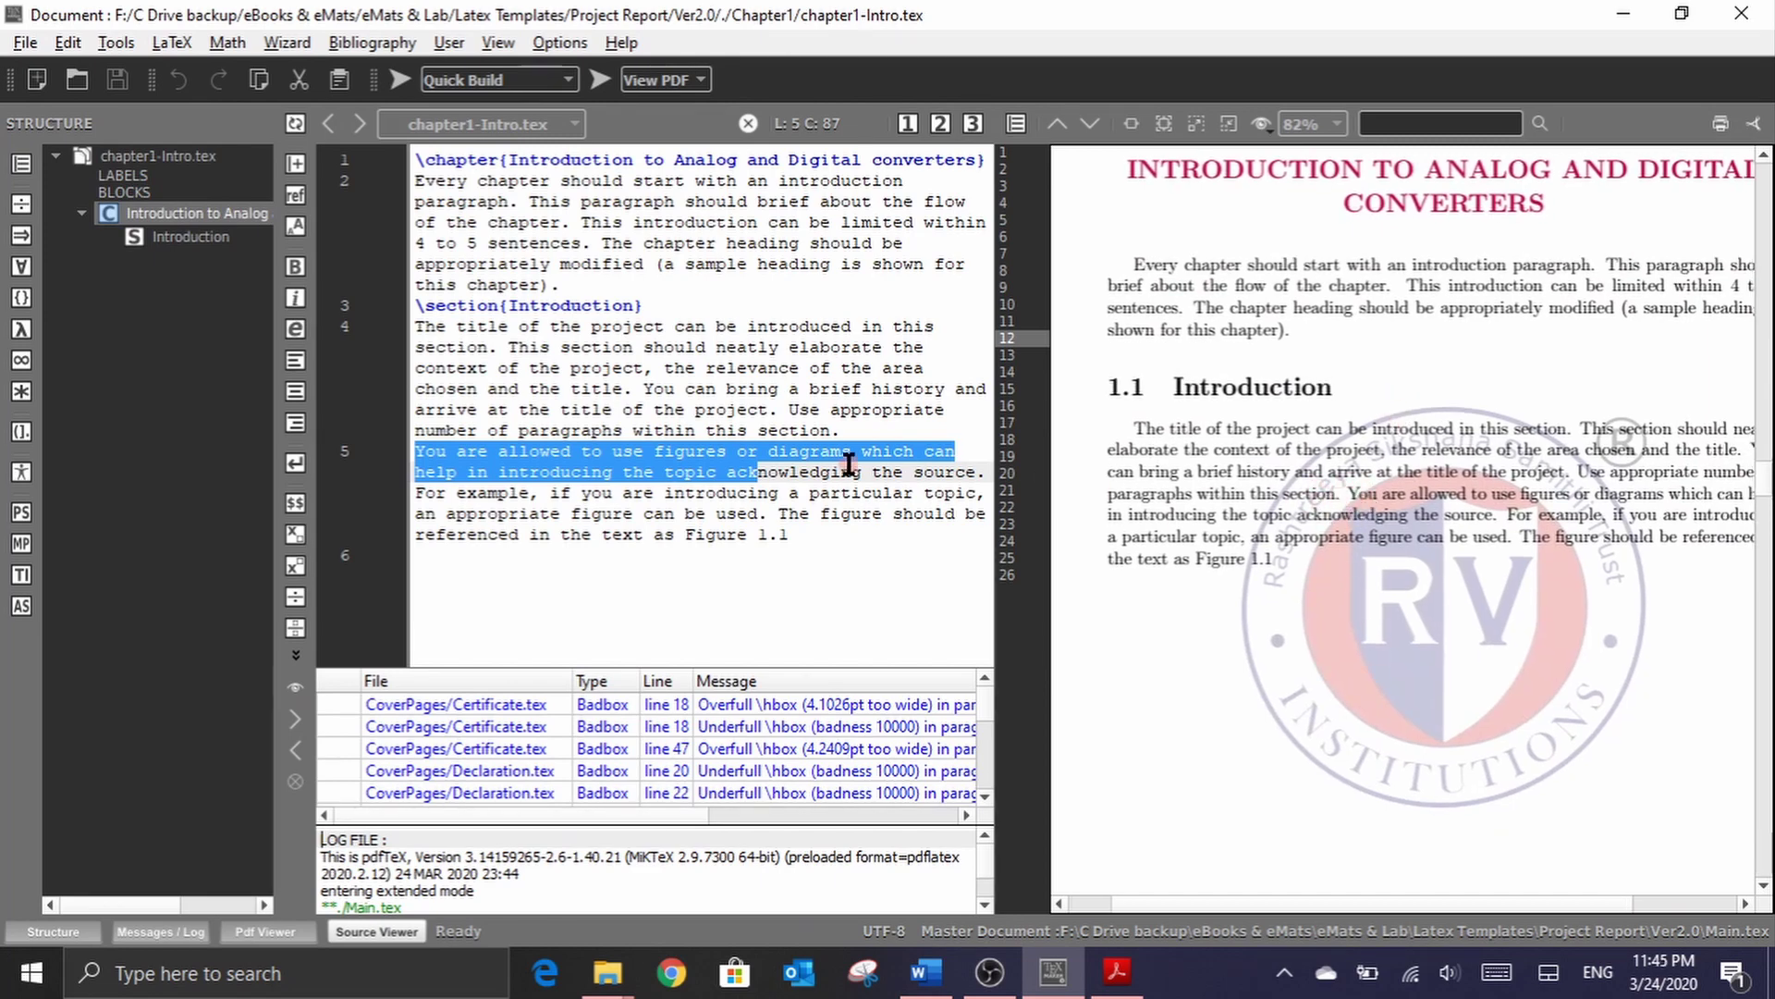
pyautogui.click(862, 429)
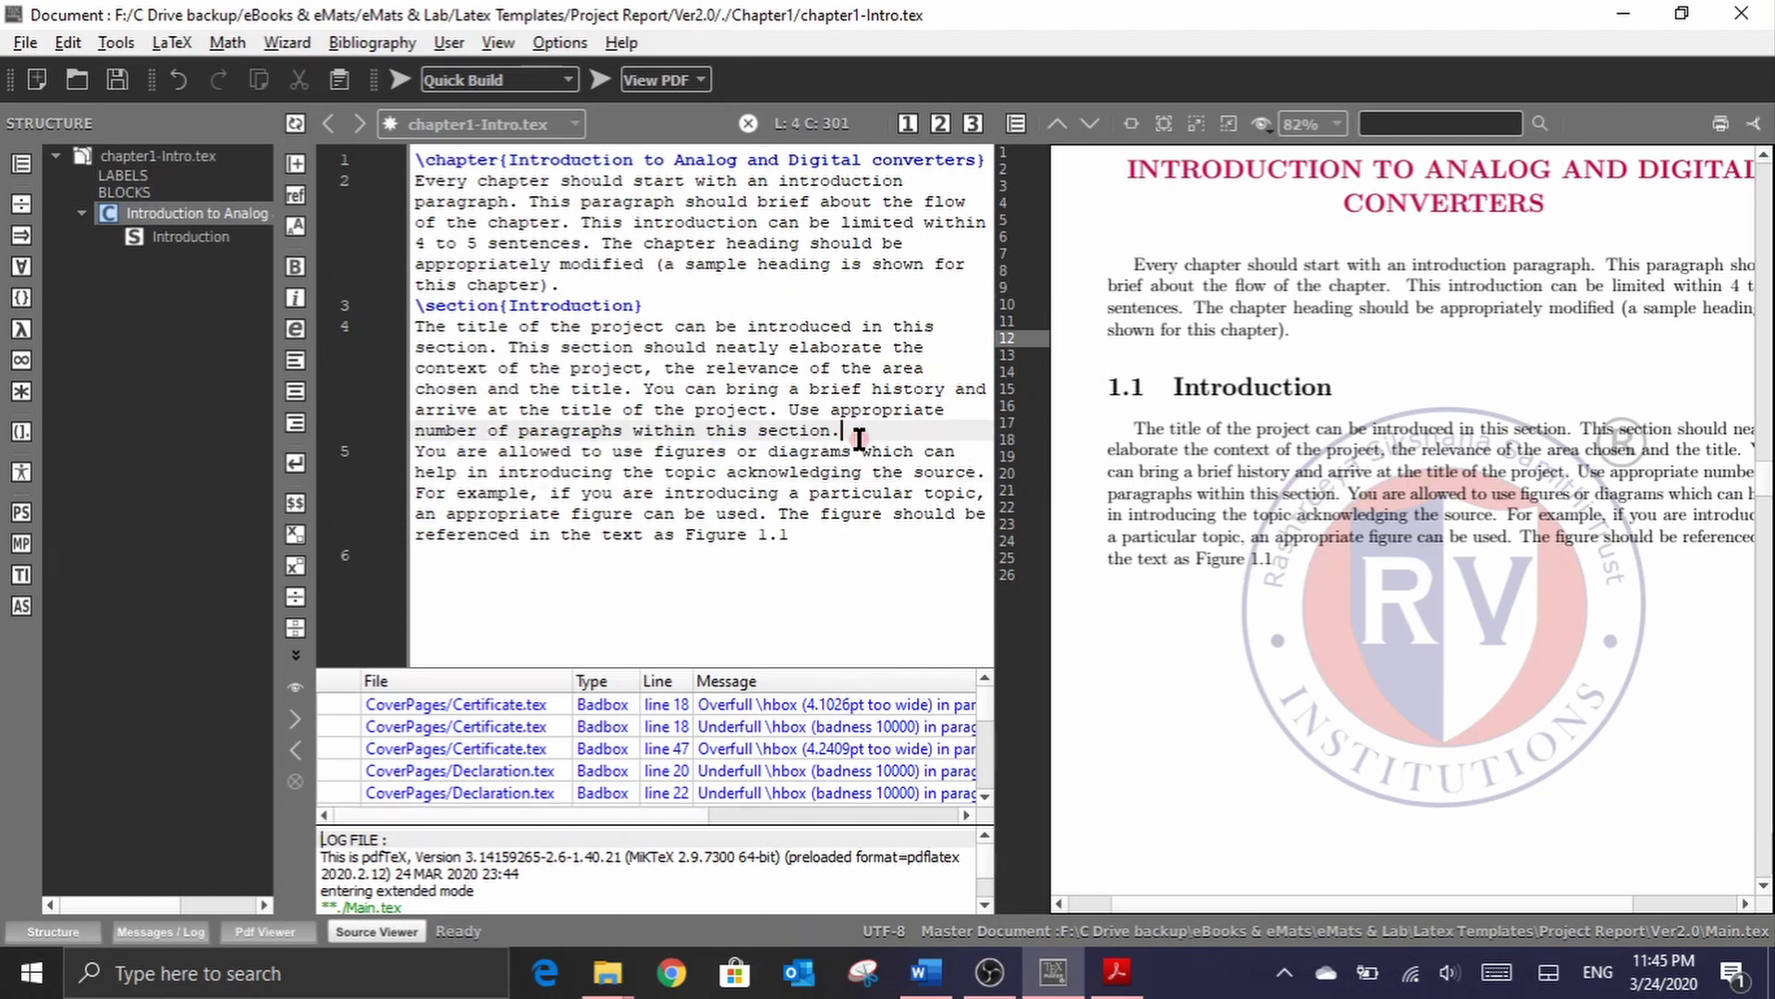
pyautogui.write('\\\\')
pyautogui.click(399, 80)
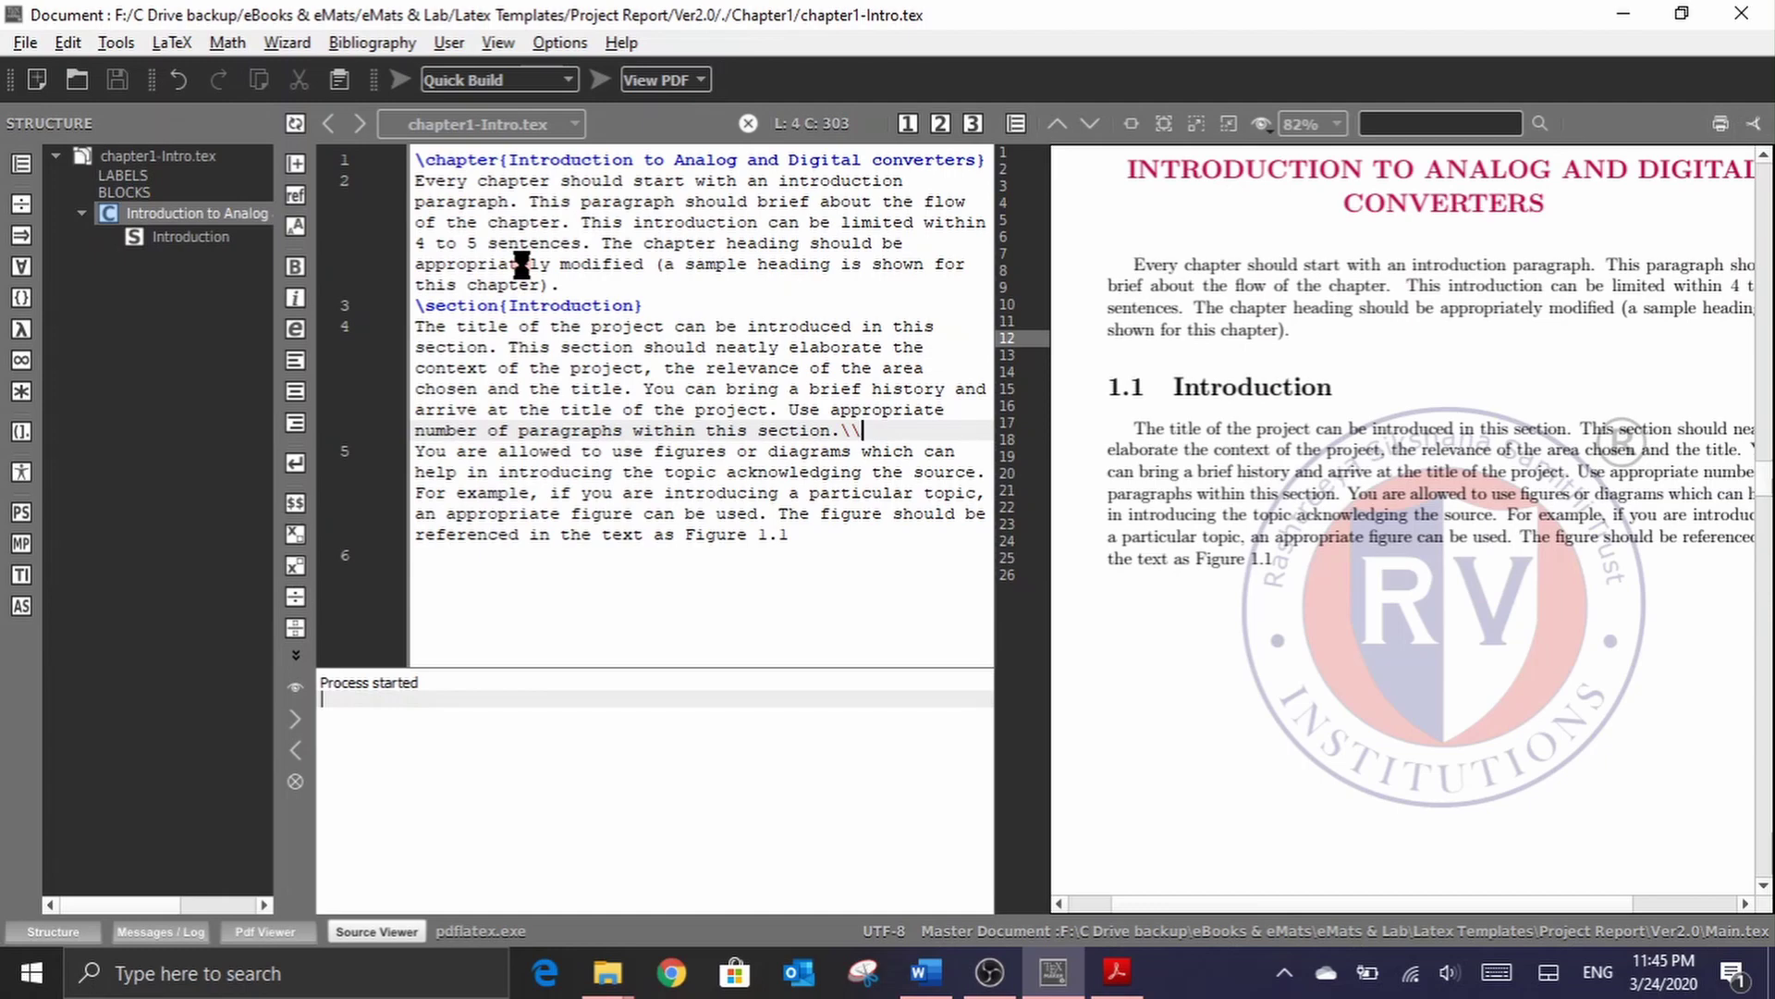
pyautogui.scroll(-1, 1197, 473)
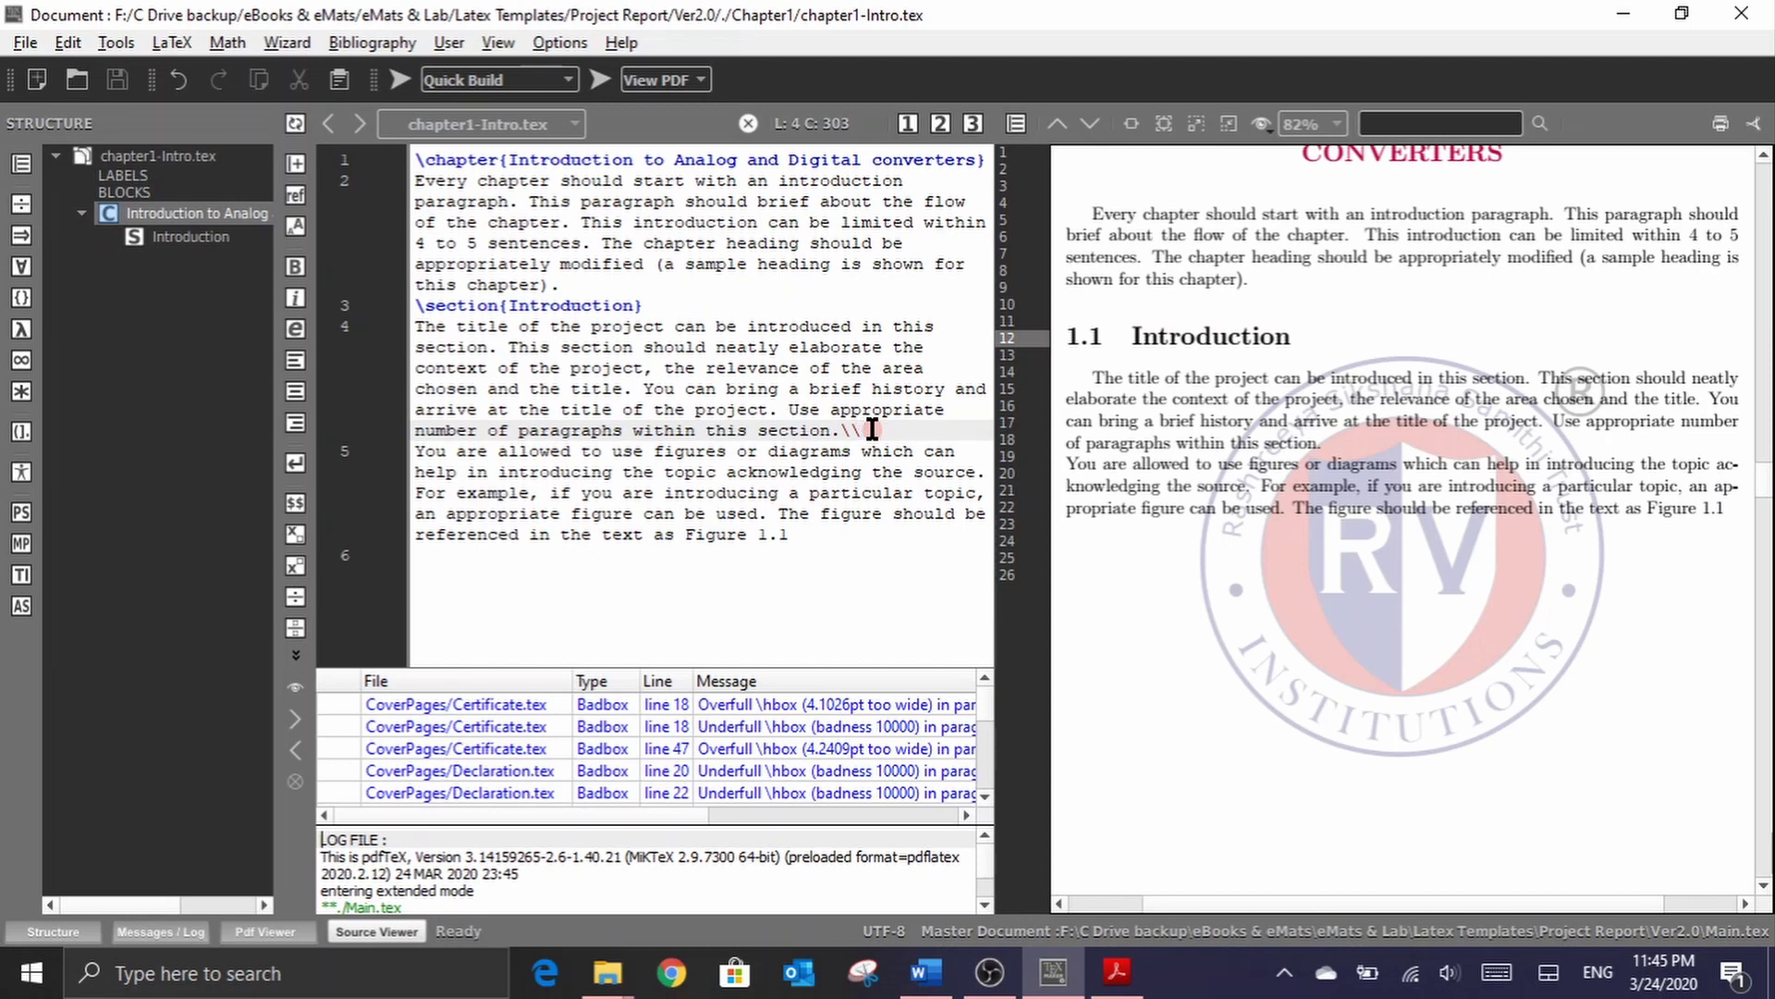
# Step: Replace the \\ line break after the first Introduction paragraph with a blank line and rebuild the PDF
pyautogui.press('BackSpace')
pyautogui.press('BackSpace')
pyautogui.press('Return')
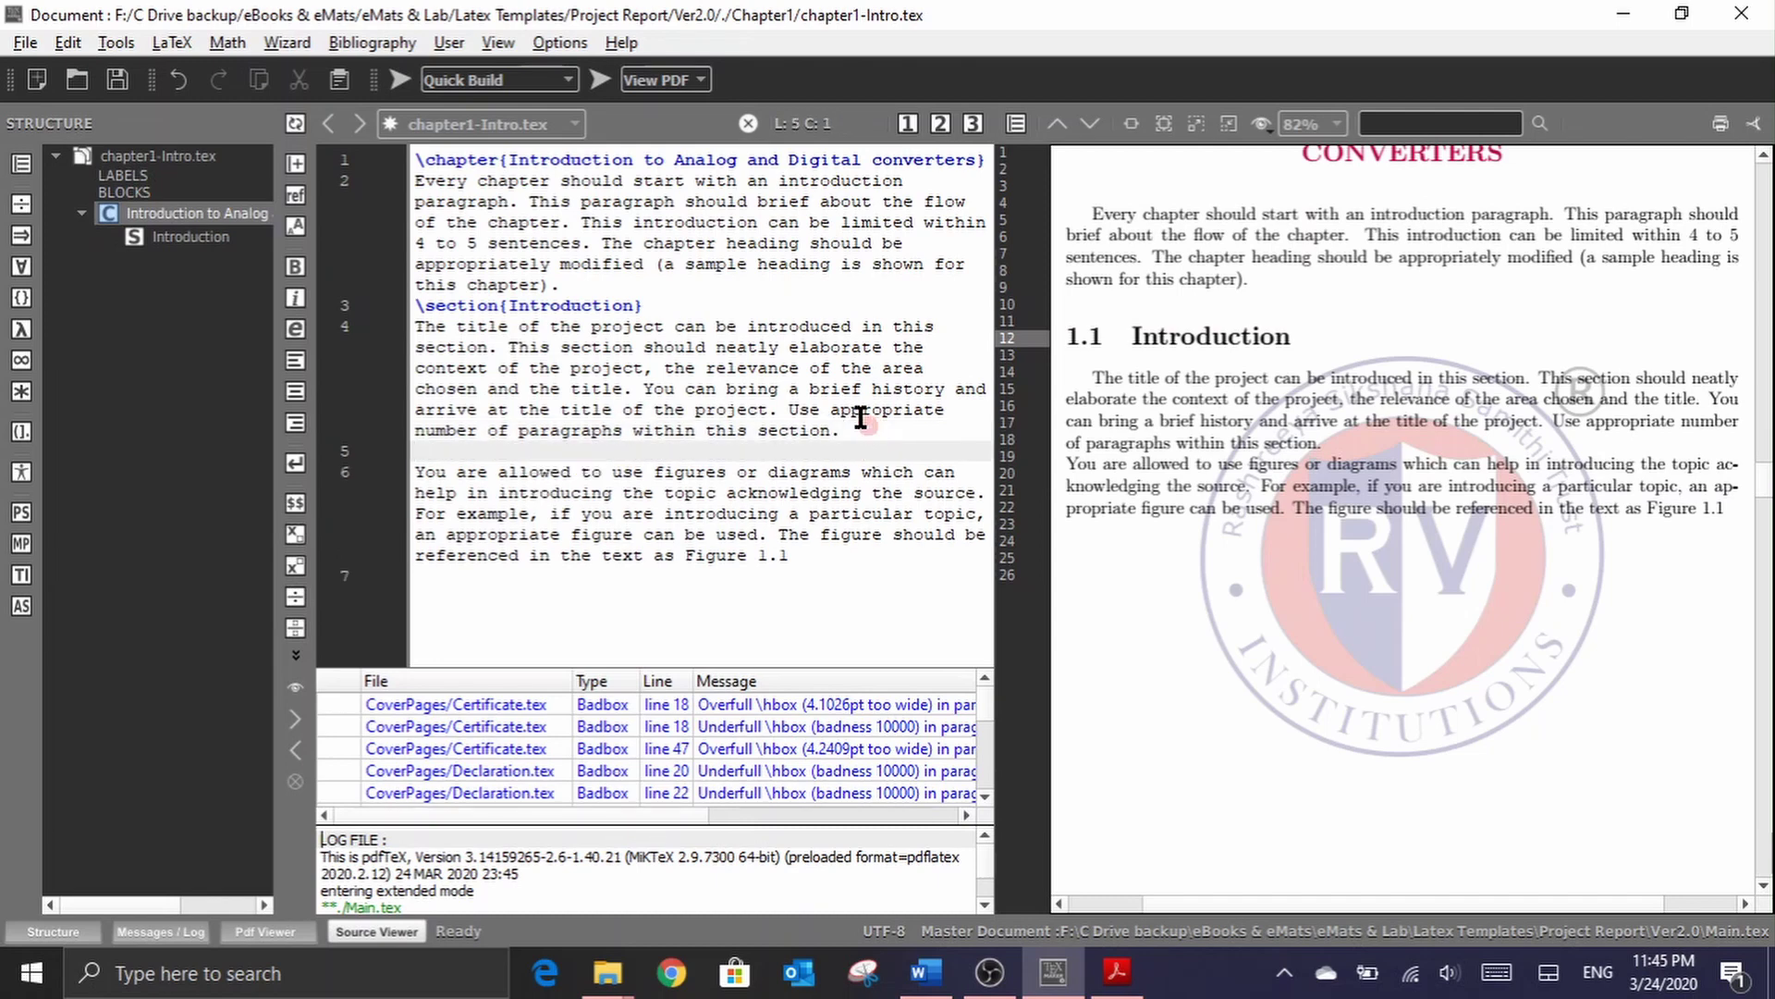
pyautogui.click(393, 78)
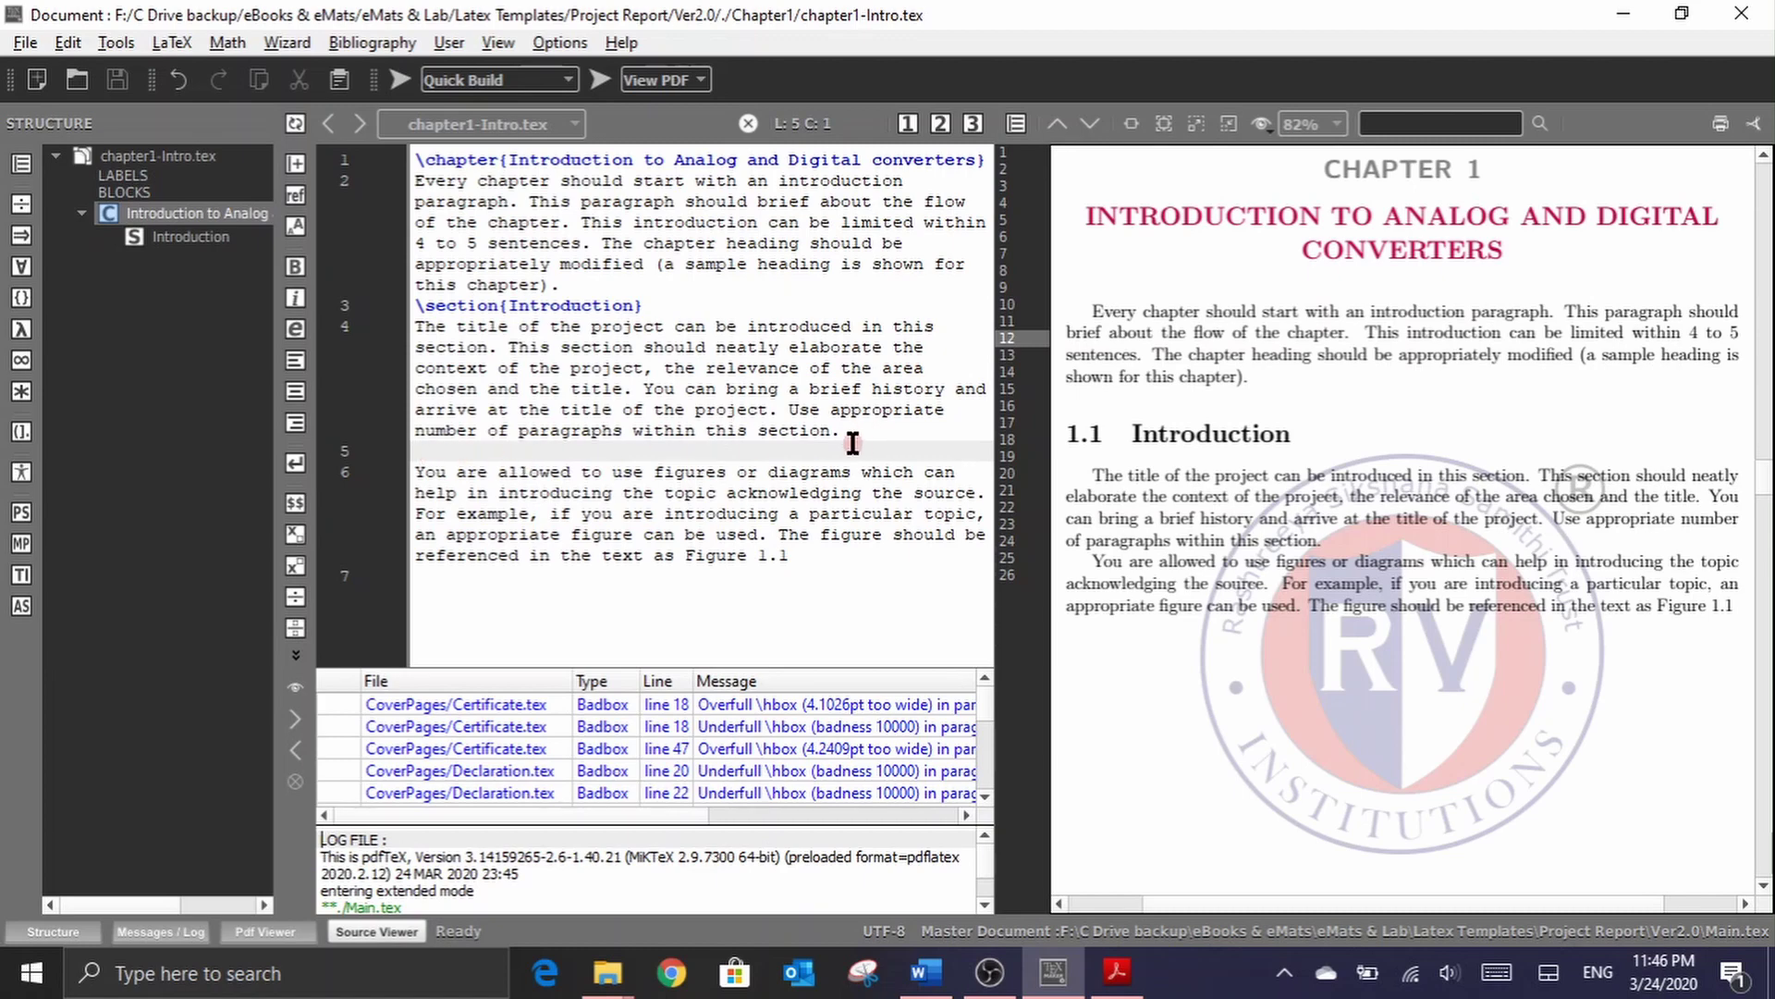
# Step: Switch to the Word document and examine Figure 1.1 and the content of sections 1.2 to 1.5
pyautogui.click(809, 556)
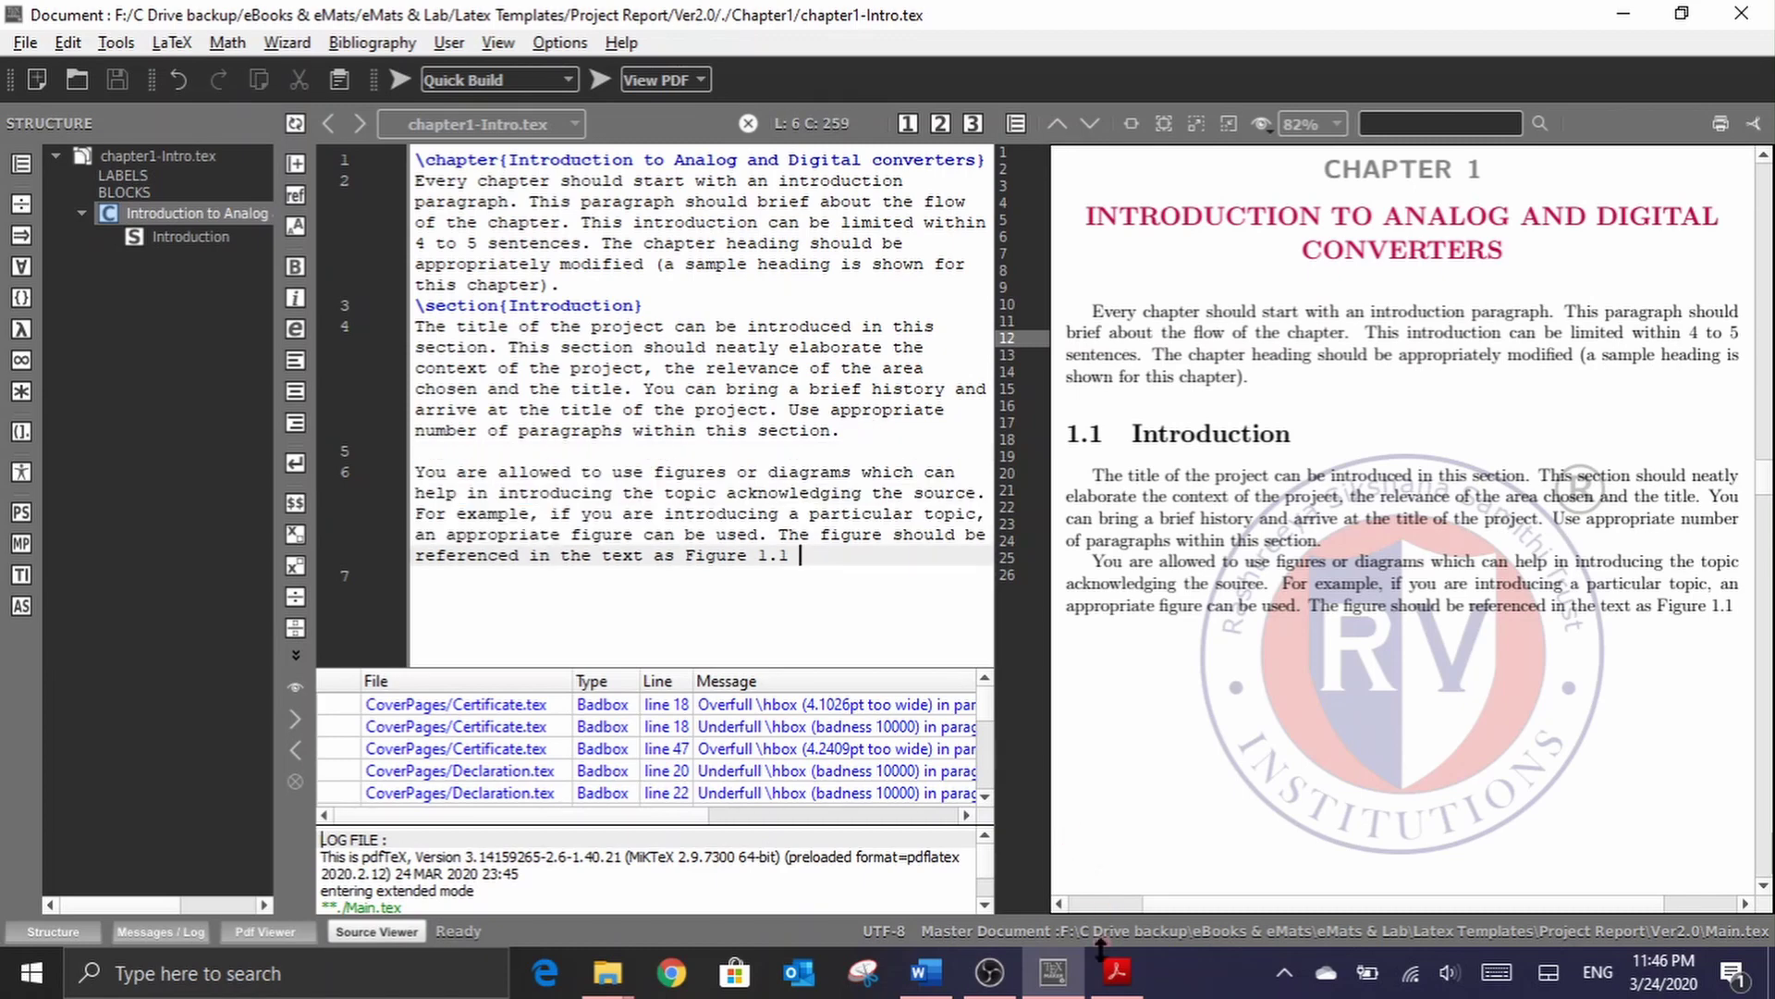
pyautogui.click(925, 970)
pyautogui.scroll(-10, 779, 544)
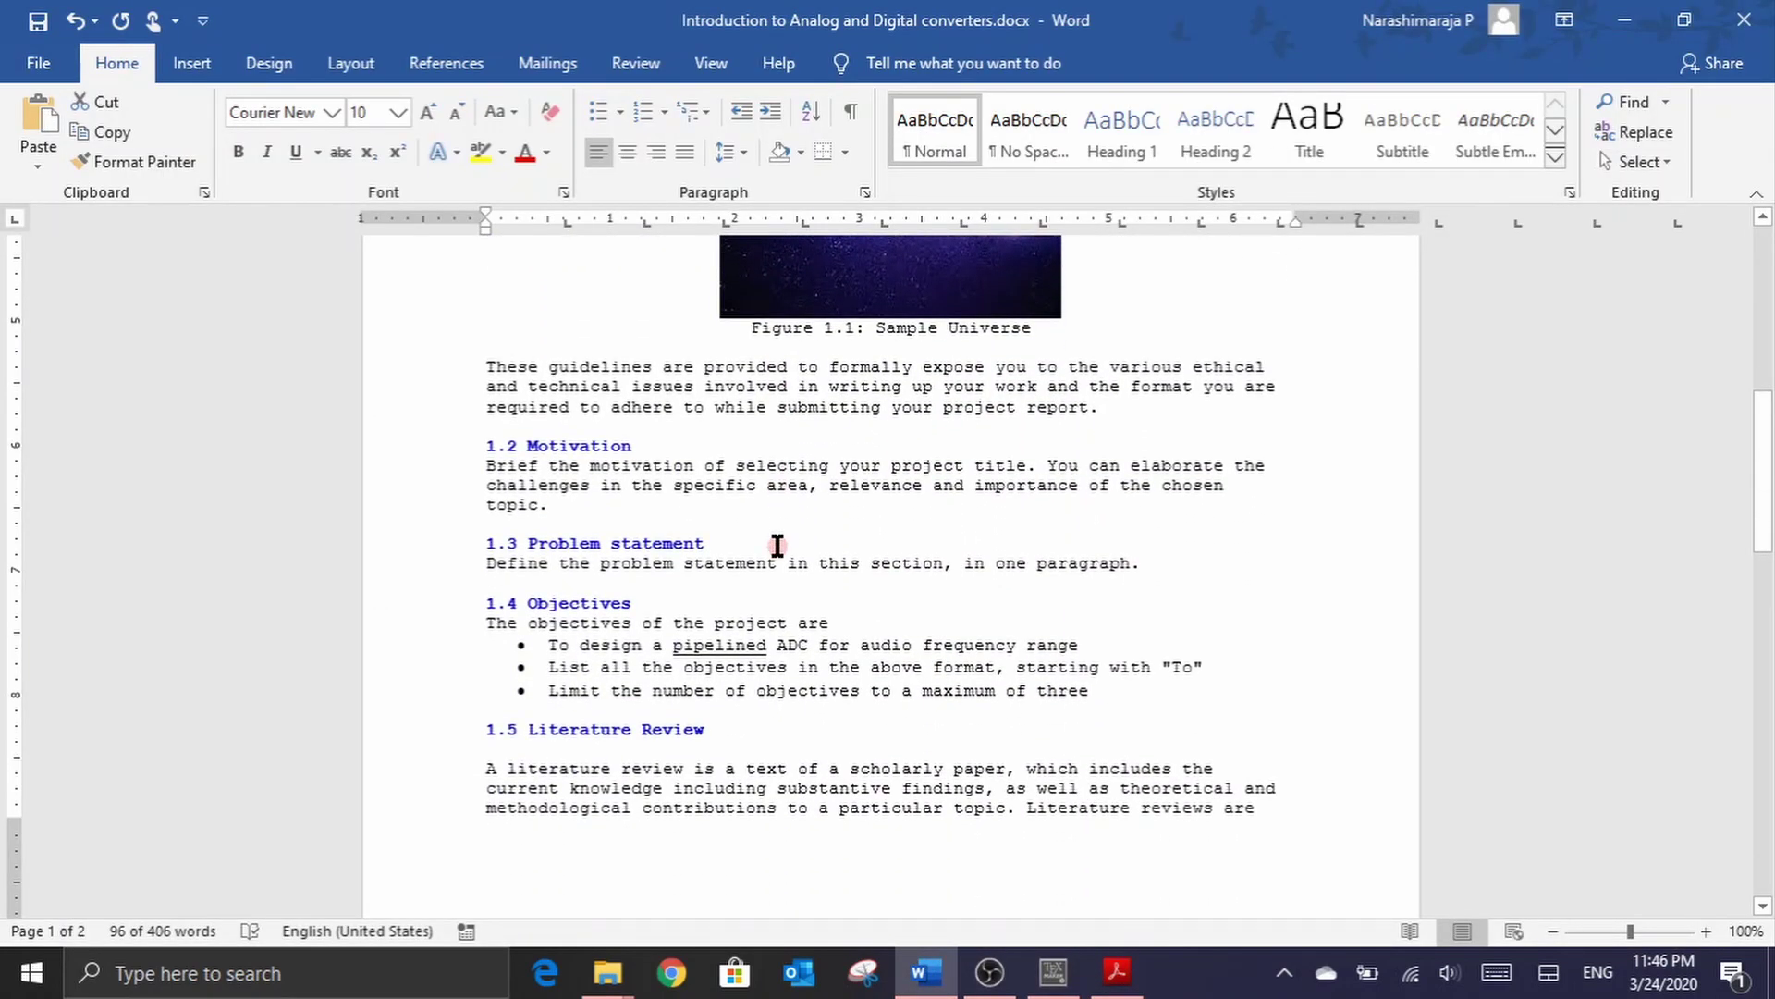
pyautogui.scroll(3, 778, 545)
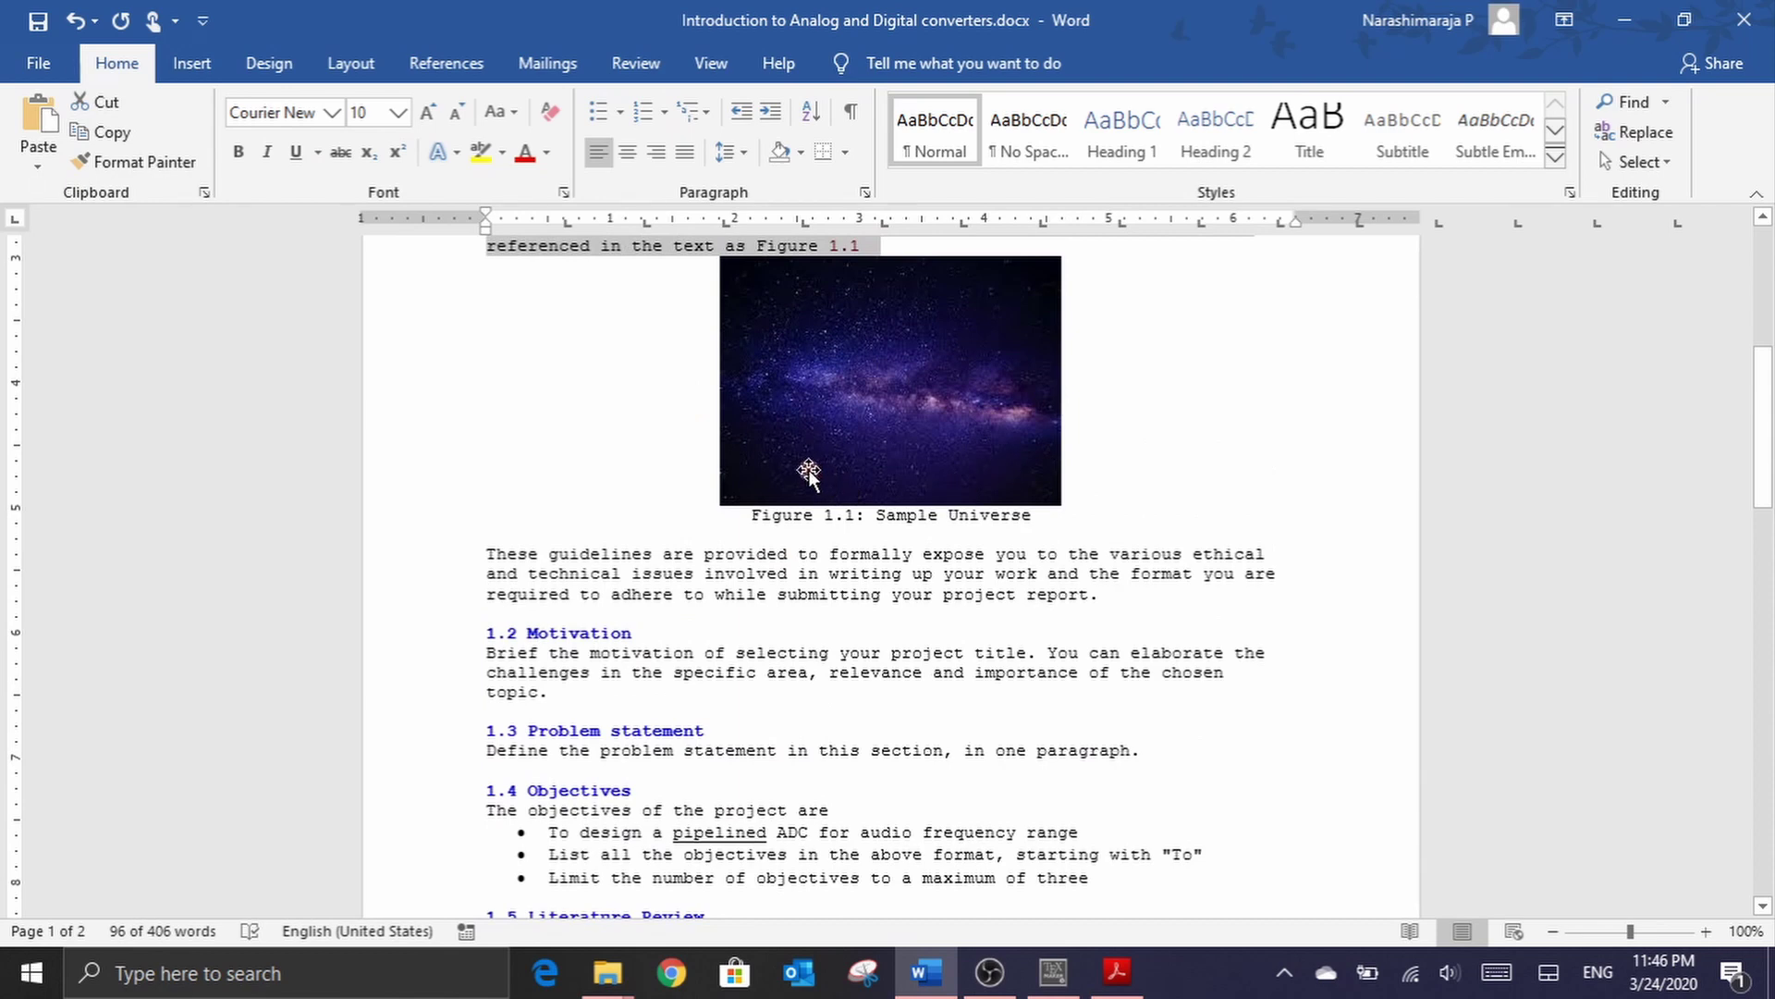
pyautogui.scroll(-3, 808, 473)
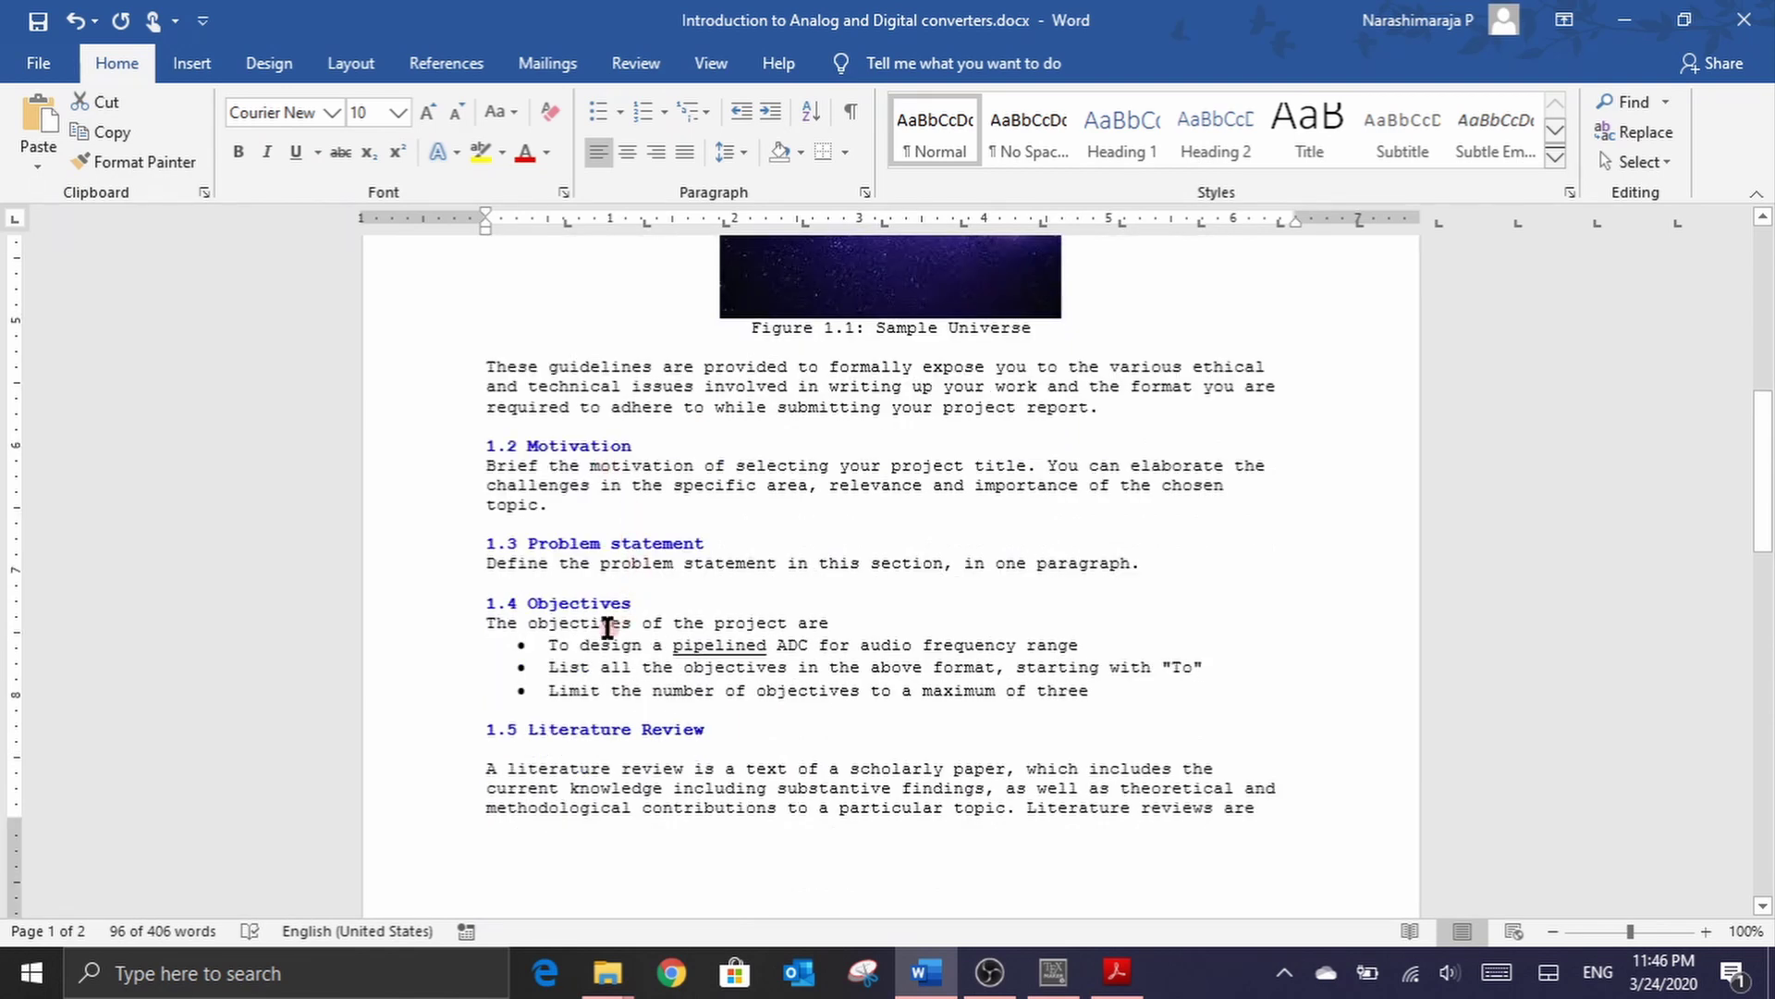
# Step: Copy the "These guidelines are provided" paragraph from the Word document into chapter1-Intro.tex as a new paragraph after the figure reference
pyautogui.moveTo(546, 645); pyautogui.dragTo(1084, 700)
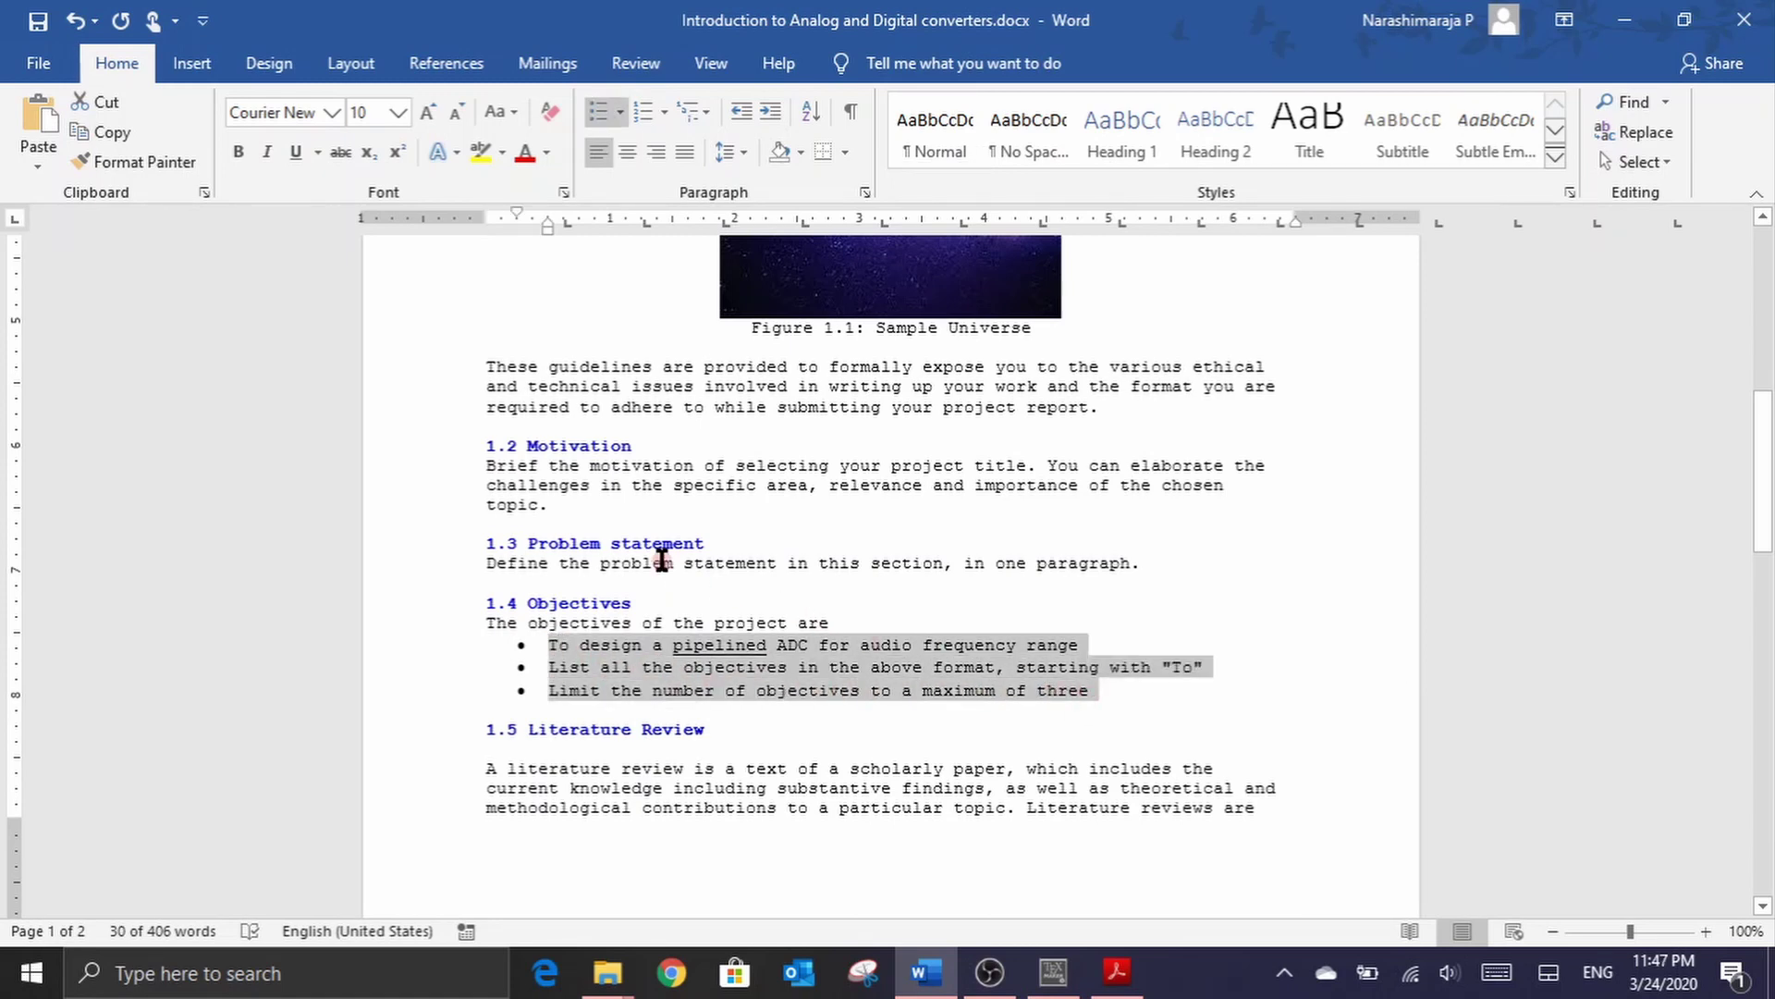
pyautogui.scroll(3, 662, 560)
pyautogui.moveTo(479, 550); pyautogui.dragTo(1110, 614)
pyautogui.hotkey('alt', 'Tab')
pyautogui.press('Return')
pyautogui.press('Return')
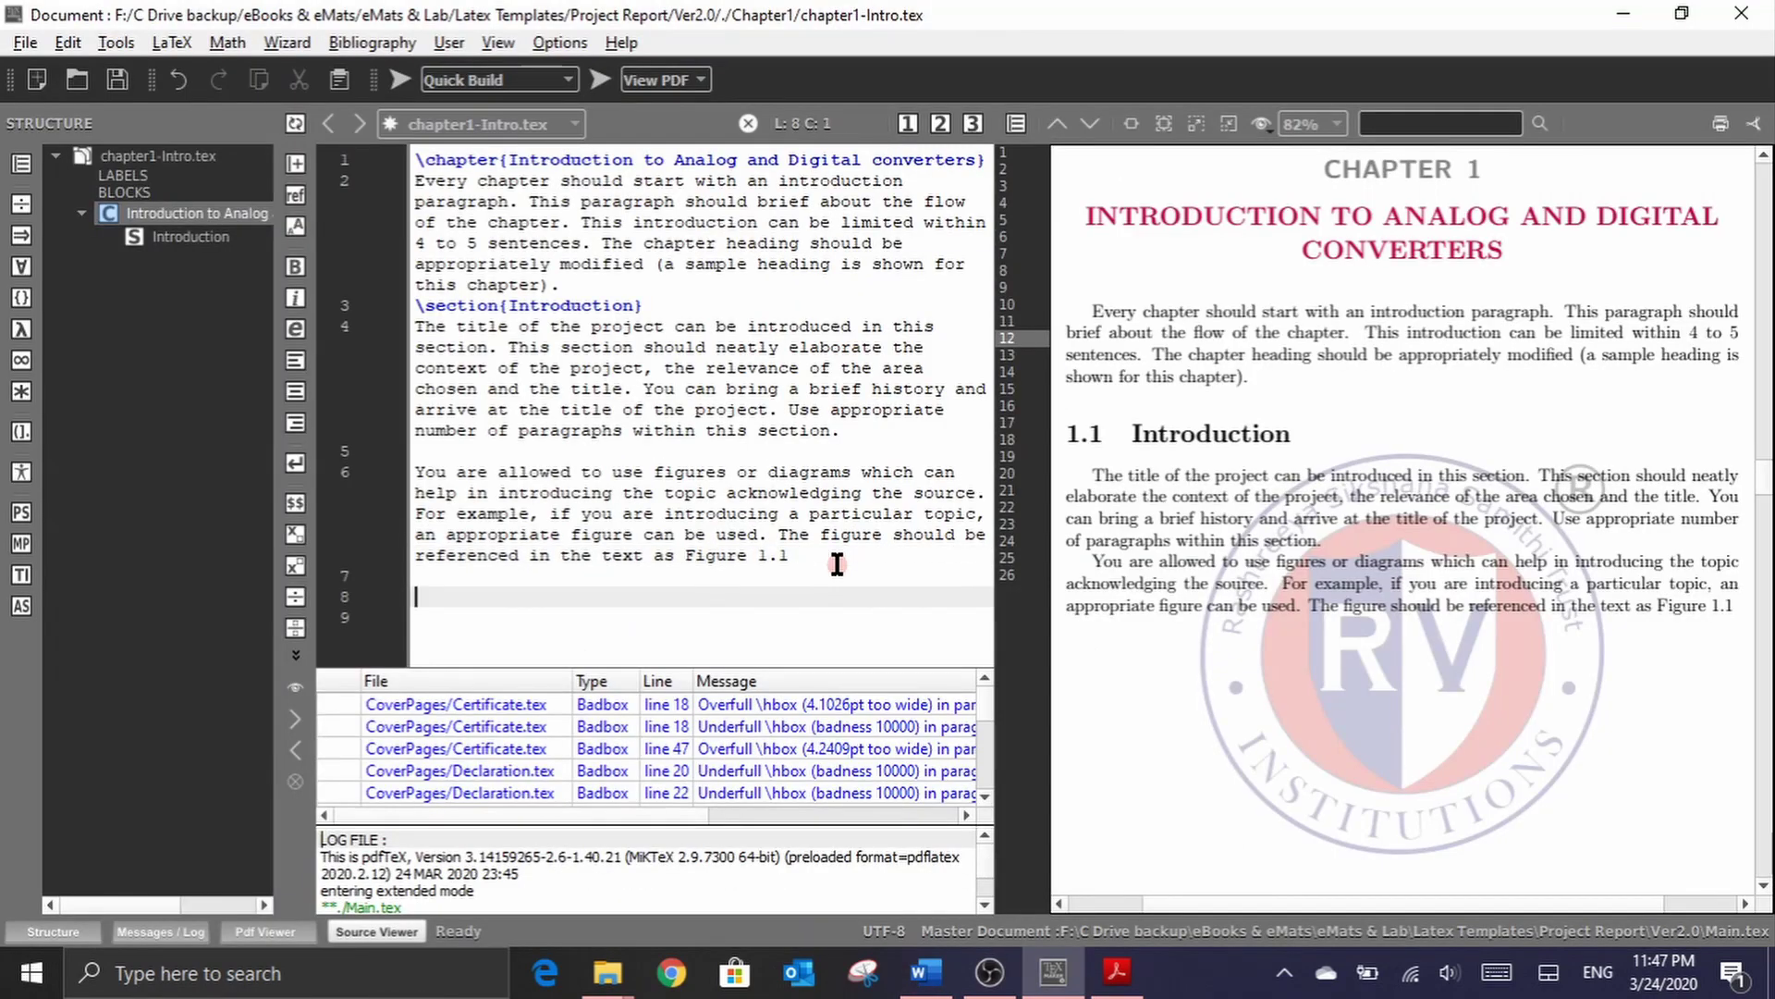
pyautogui.hotkey('alt', 'Tab')
pyautogui.hotkey('ctrl', 'c')
pyautogui.hotkey('alt', 'Tab')
pyautogui.hotkey('ctrl', 'v')
# Step: Add a \section{Motivation} heading below the guidelines paragraph
pyautogui.press('Return')
pyautogui.press('Return')
pyautogui.write('\\sec')
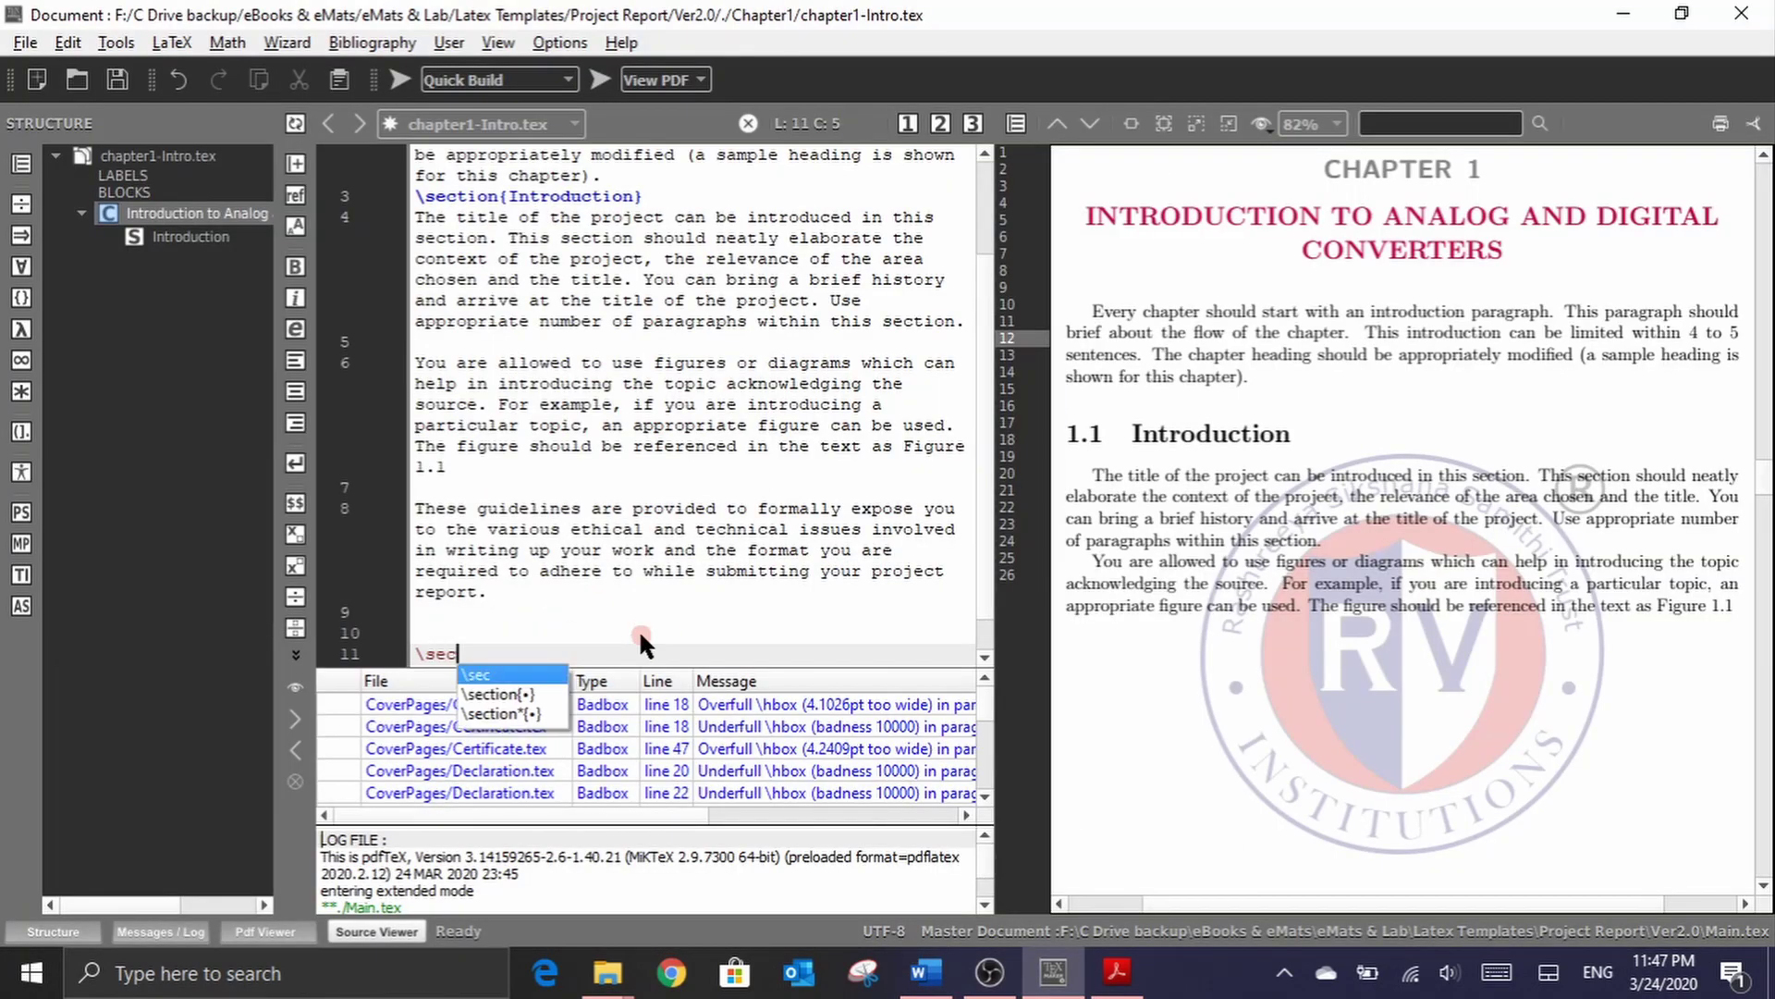
pyautogui.press('Down')
pyautogui.press('Return')
pyautogui.write('Motivation')
pyautogui.press('Return')
# Step: Copy the Motivation paragraph from the Word document and paste it under the Motivation section heading
pyautogui.hotkey('alt', 'Tab')
pyautogui.doubleClick(586, 630)
pyautogui.moveTo(483, 663); pyautogui.dragTo(586, 694)
pyautogui.hotkey('ctrl', 'c')
pyautogui.hotkey('alt', 'Tab')
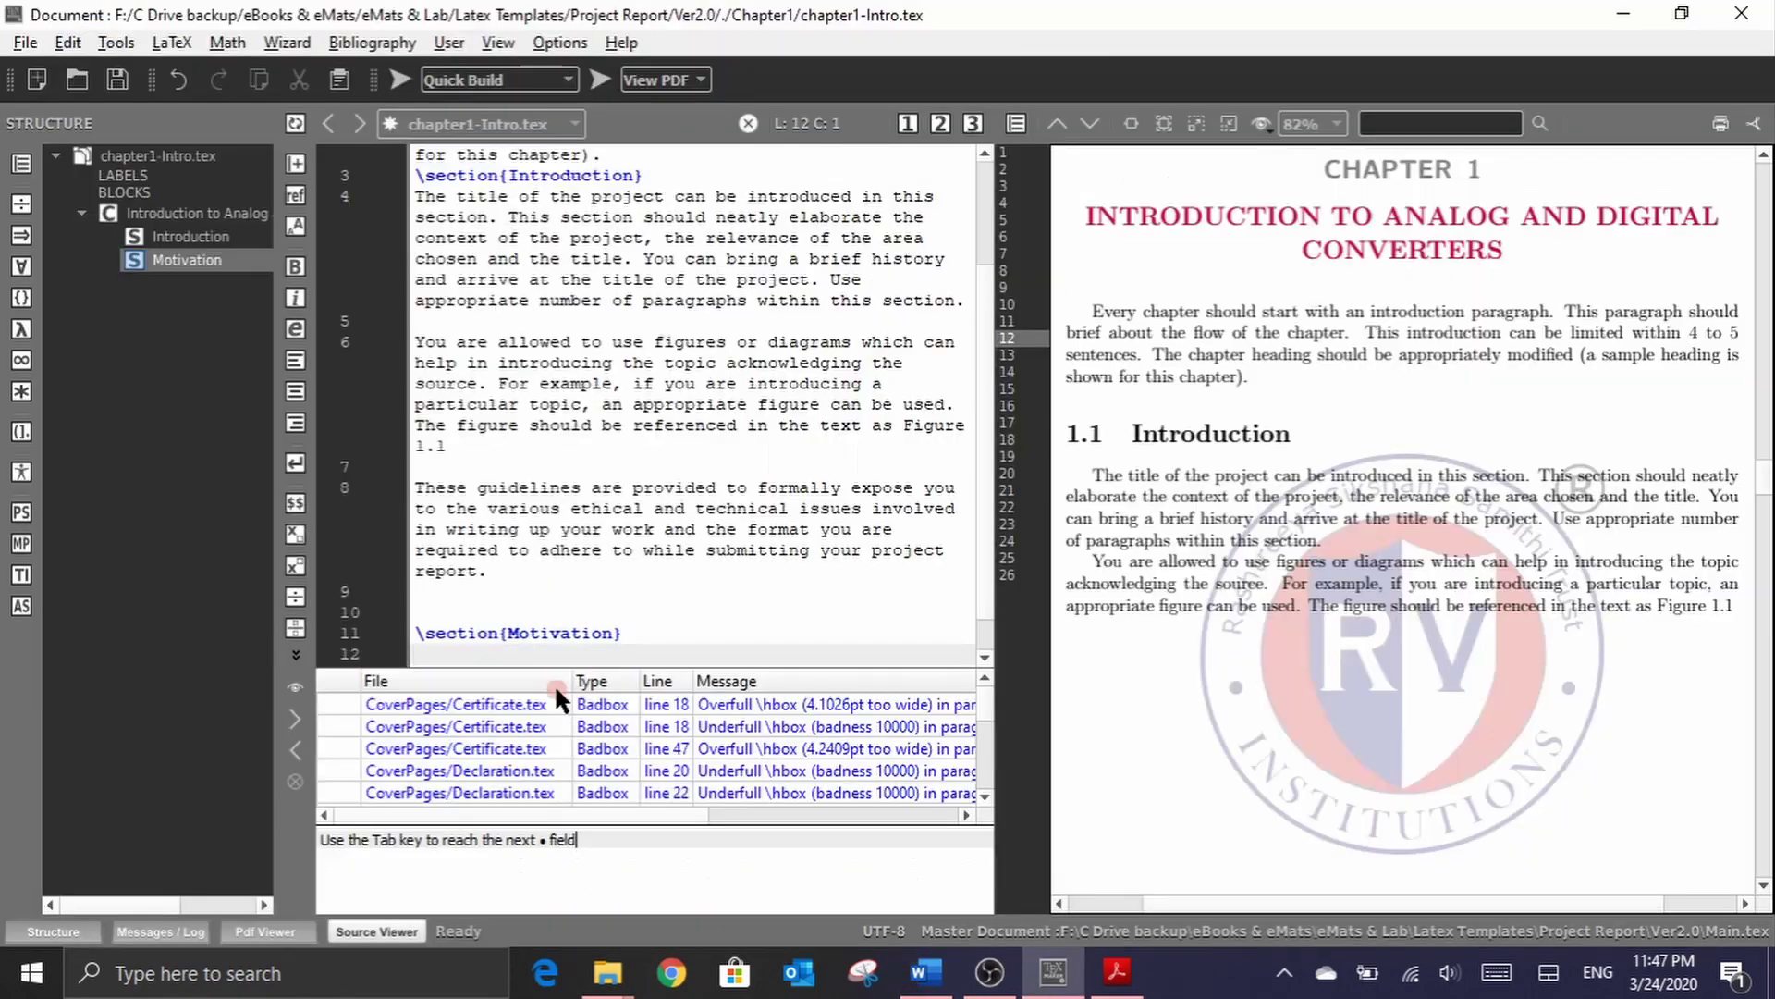
pyautogui.hotkey('ctrl', 'v')
# Step: Add a new section after the Motivation text, titled with the "Problem statement" heading copied from the Word document
pyautogui.hotkey('alt', 'Tab')
pyautogui.scroll(-2, 555, 690)
pyautogui.moveTo(488, 587); pyautogui.dragTo(698, 602)
pyautogui.hotkey('ctrl', 'c')
pyautogui.hotkey('alt', 'Tab')
pyautogui.press('Return')
pyautogui.press('Return')
pyautogui.write('\\sec')
pyautogui.press('Down')
pyautogui.press('Return')
pyautogui.hotkey('ctrl', 'v')
# Step: Copy the problem statement sentence from the Word document and paste it under the Problem statement section
pyautogui.hotkey('alt', 'Tab')
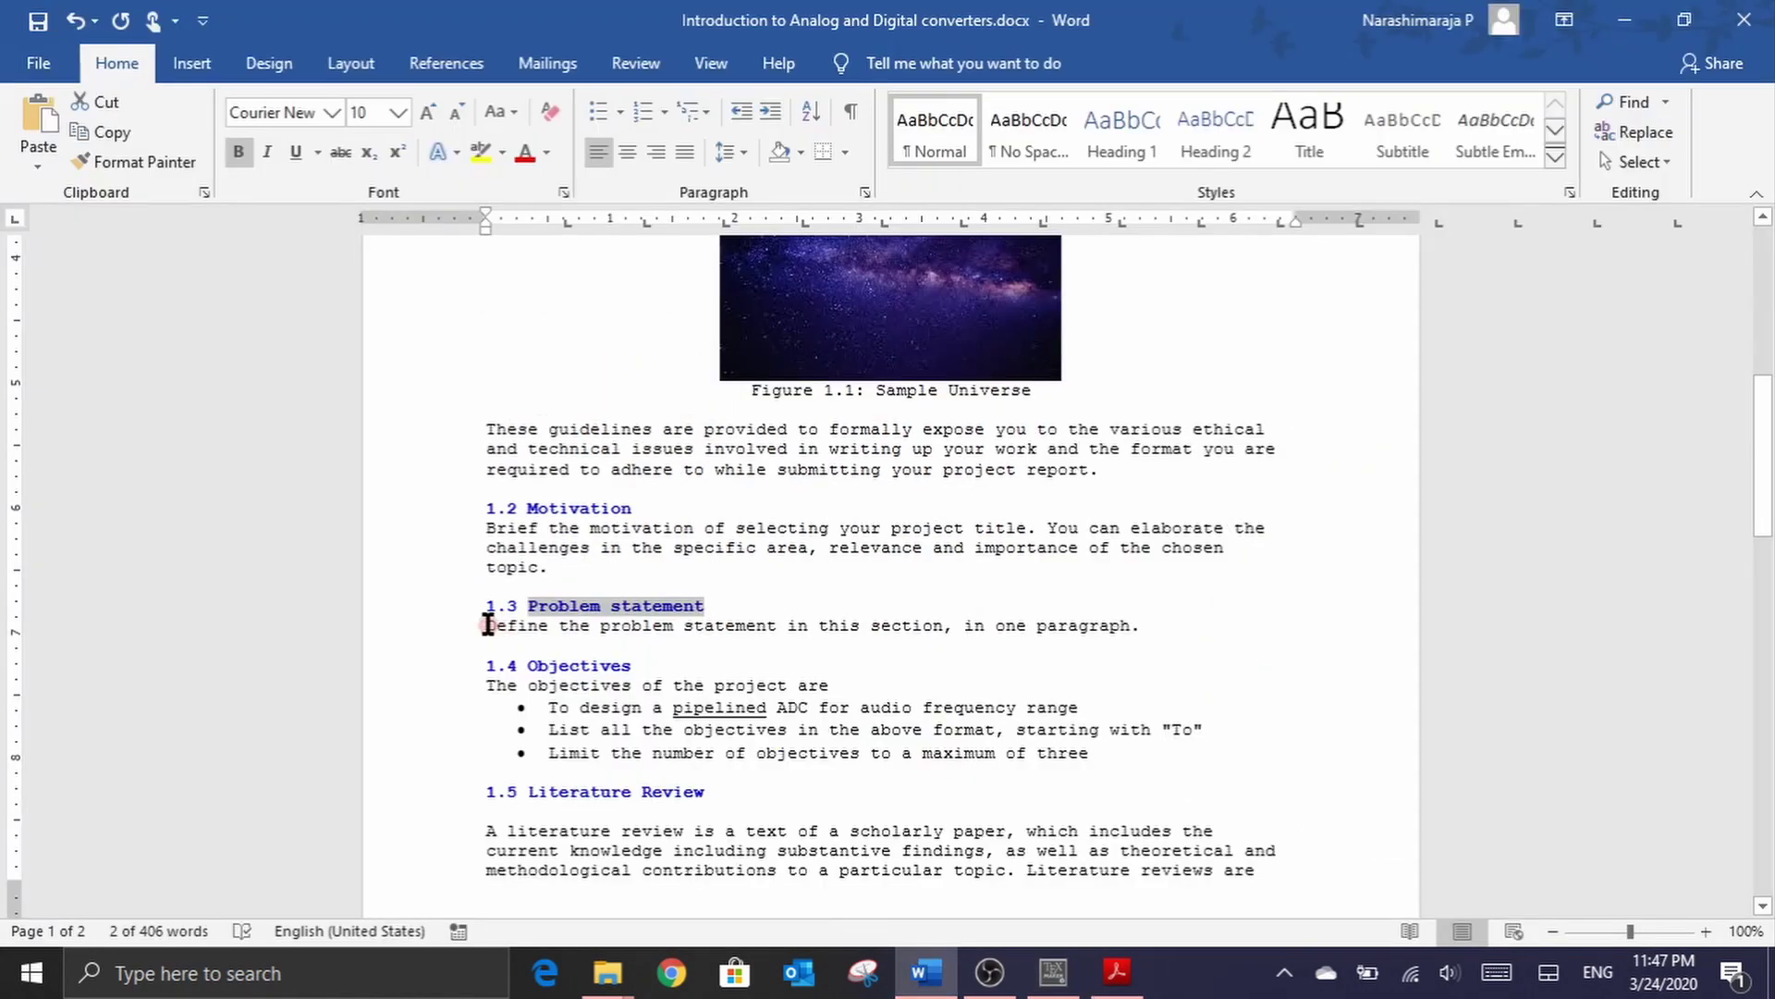
pyautogui.moveTo(487, 626); pyautogui.dragTo(1142, 630)
pyautogui.hotkey('ctrl', 'c')
pyautogui.hotkey('alt', 'Tab')
pyautogui.hotkey('ctrl', 'v')
# Step: Add a new section after the problem statement text, titled with the "Objectives" heading copied from the Word document
pyautogui.press('Return')
pyautogui.press('Return')
pyautogui.write('\\sect')
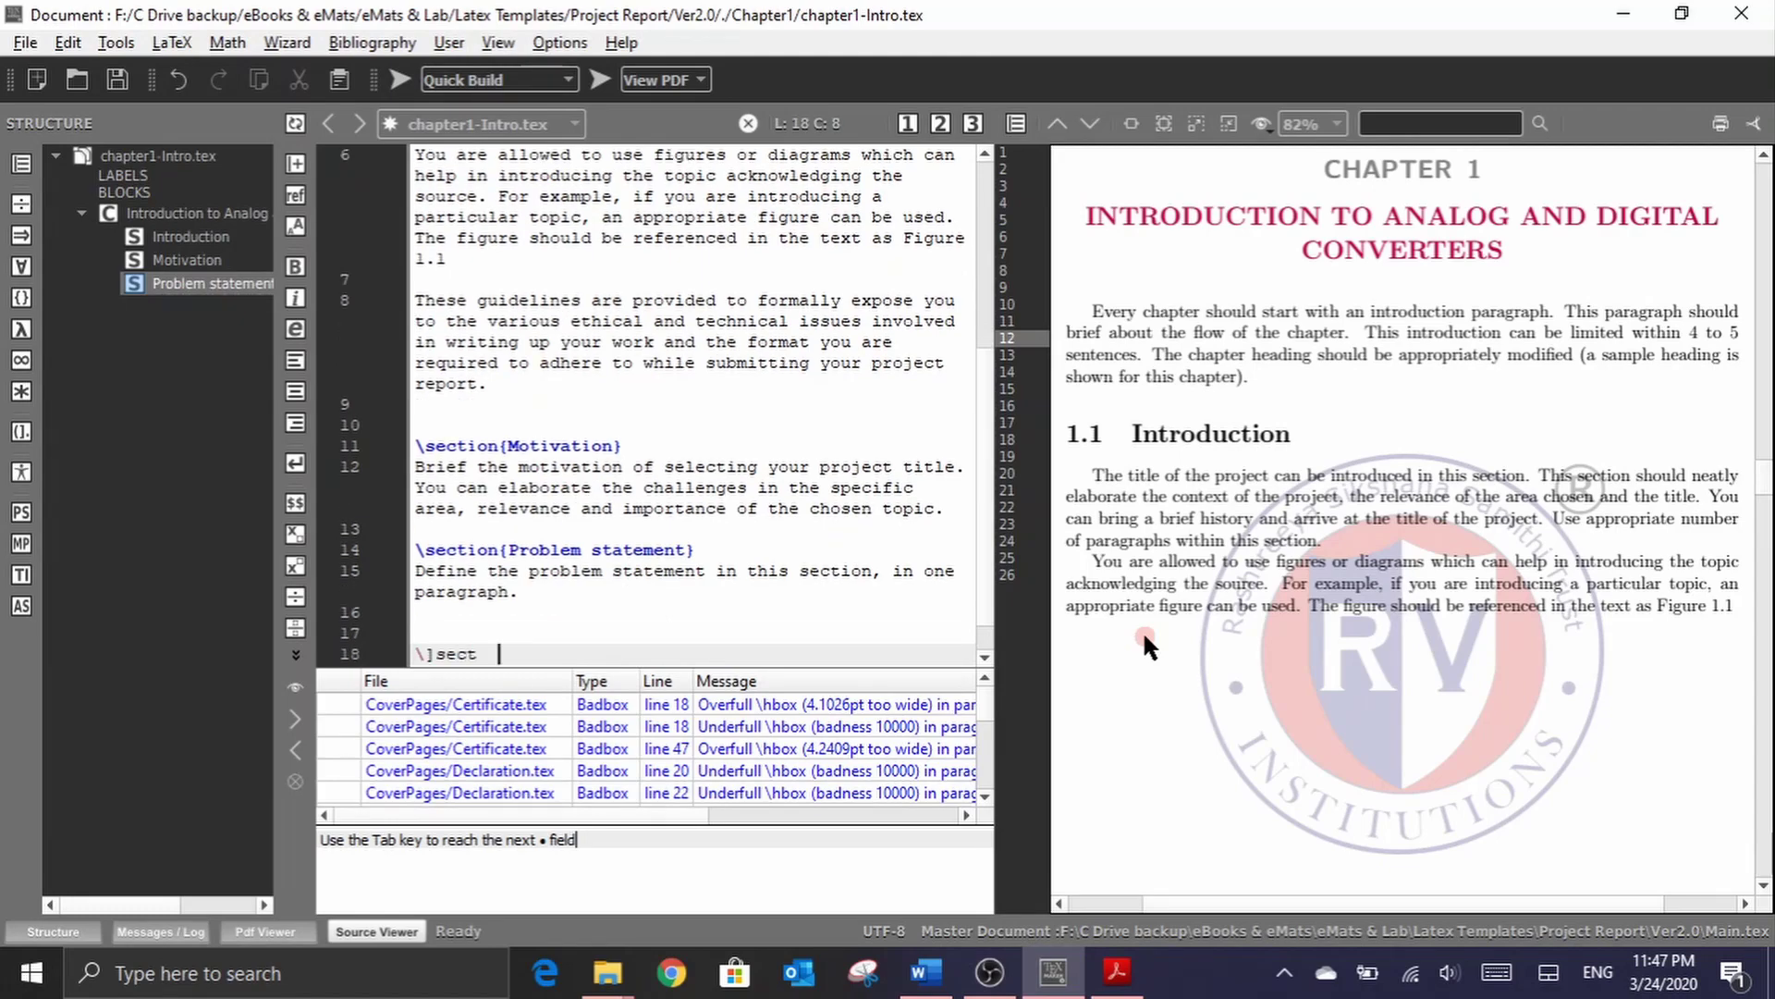
pyautogui.press('Down')
pyautogui.press('Return')
pyautogui.hotkey('alt', 'Tab')
pyautogui.moveTo(527, 478); pyautogui.dragTo(629, 475)
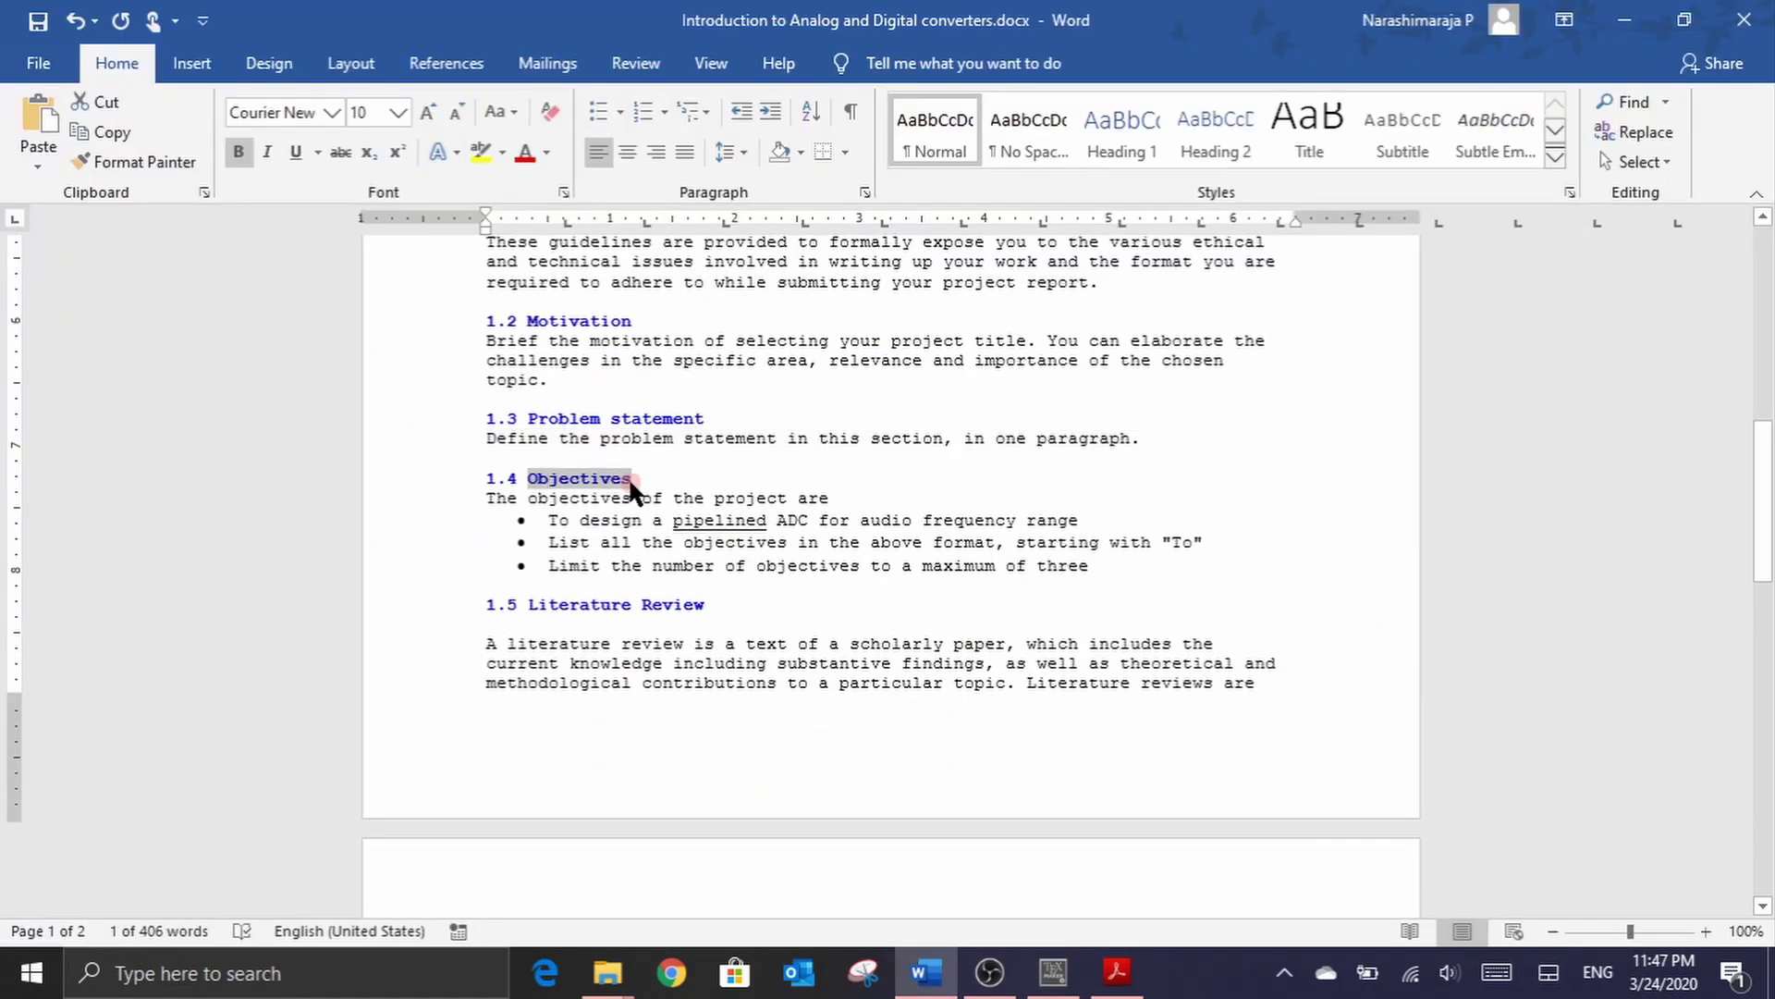
pyautogui.hotkey('ctrl', 'c')
pyautogui.hotkey('alt', 'Tab')
pyautogui.hotkey('ctrl', 'v')
# Step: Copy the line "The objectives of the project are" from the Word document into the Objectives section and add new lines after it
pyautogui.hotkey('alt', 'Tab')
pyautogui.moveTo(488, 498); pyautogui.dragTo(828, 499)
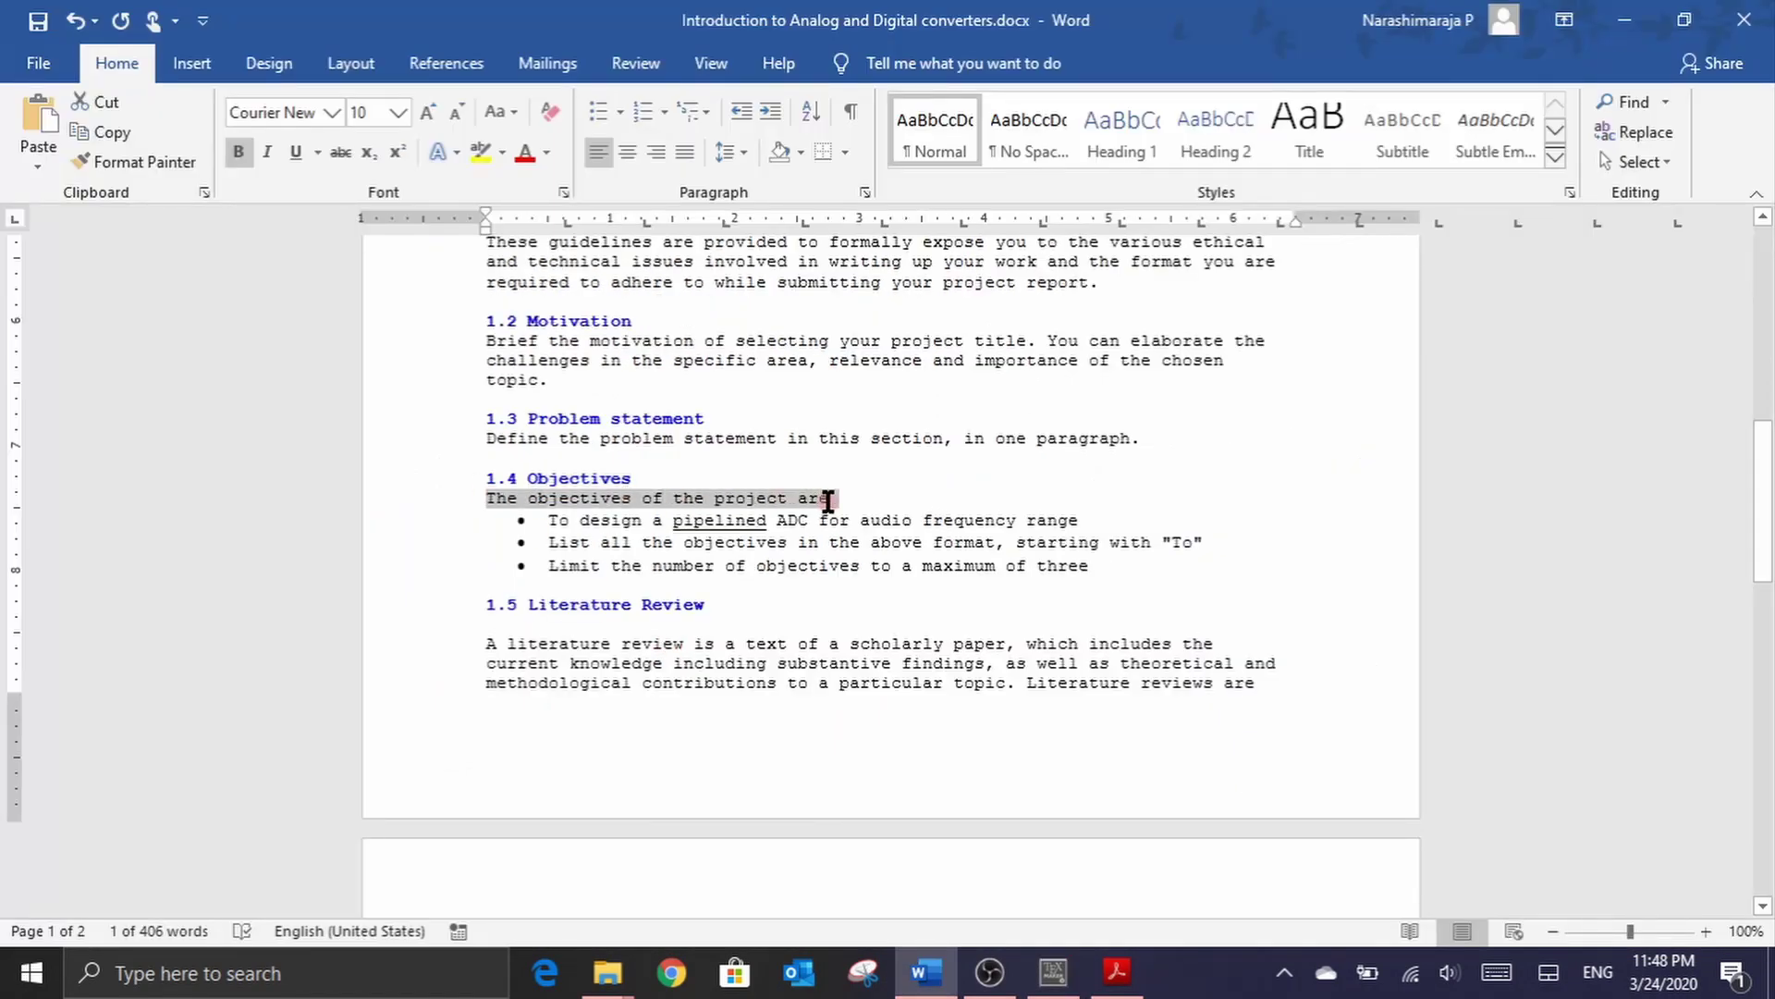
pyautogui.hotkey('ctrl', 'c')
pyautogui.hotkey('alt', 'Tab')
pyautogui.hotkey('ctrl', 'v')
pyautogui.press('Return')
pyautogui.press('Return')
# Step: Insert an itemize environment below the objectives line and start its first \item
pyautogui.hotkey('alt', 'Tab')
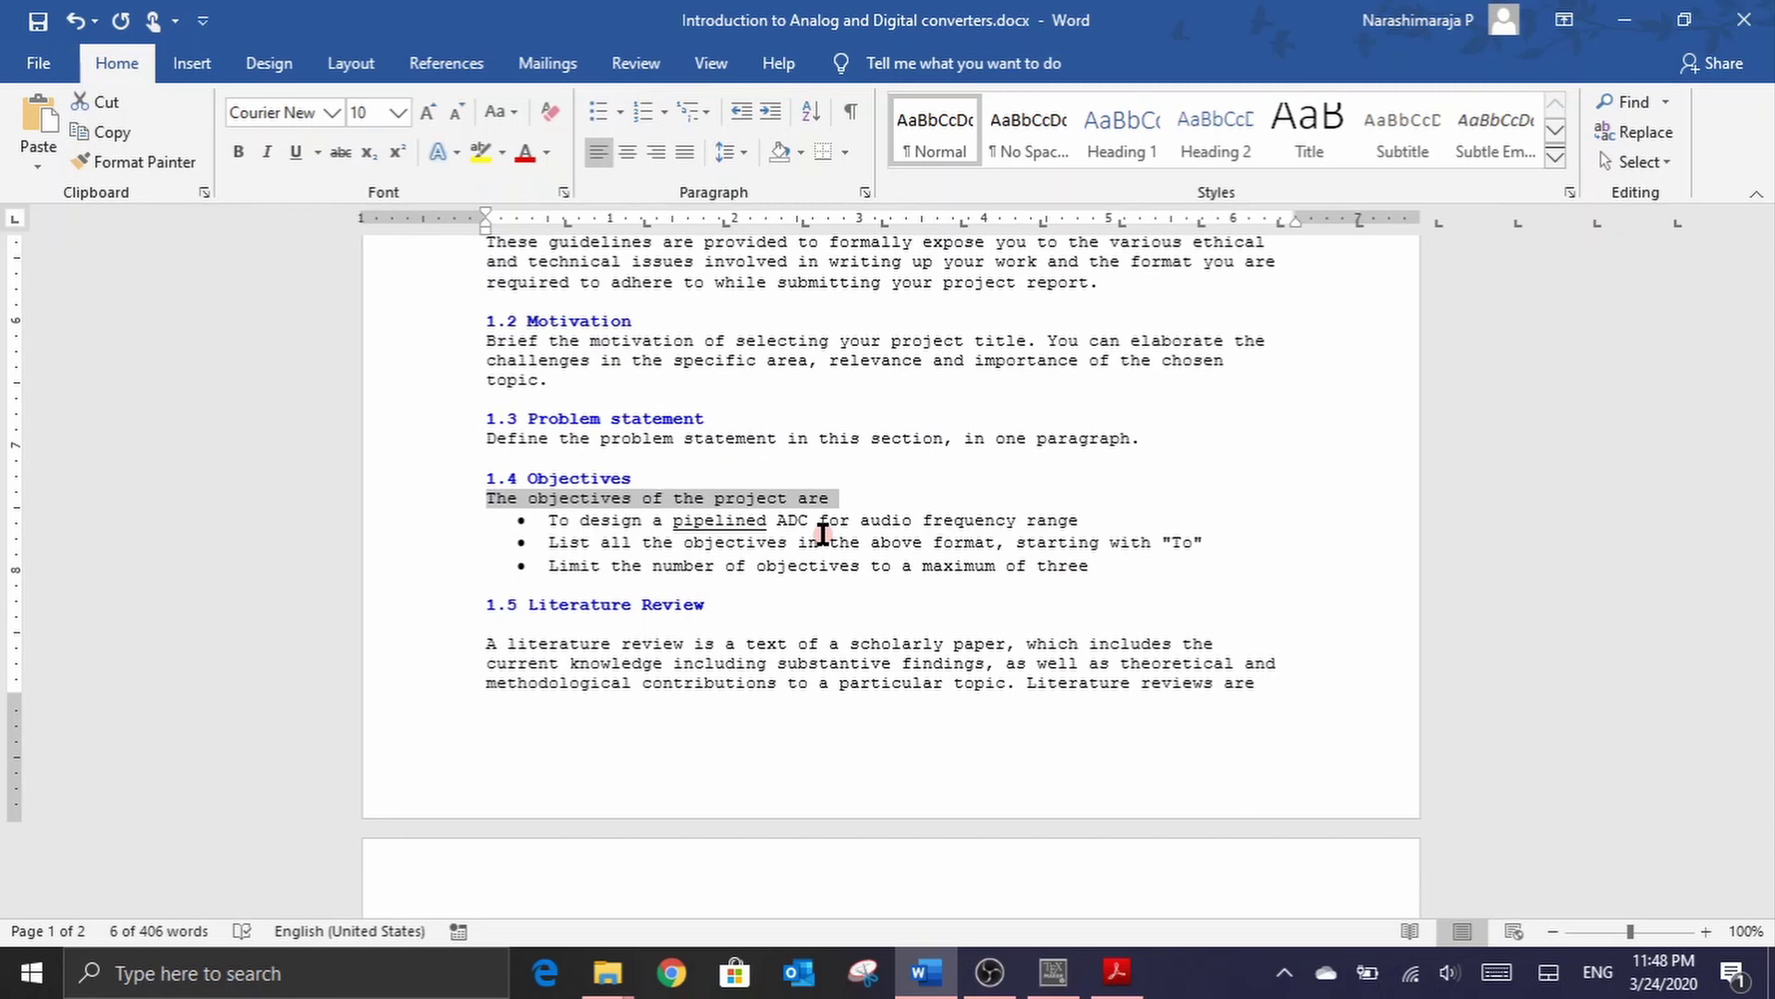
pyautogui.hotkey('alt', 'Tab')
pyautogui.write('\x08egin')
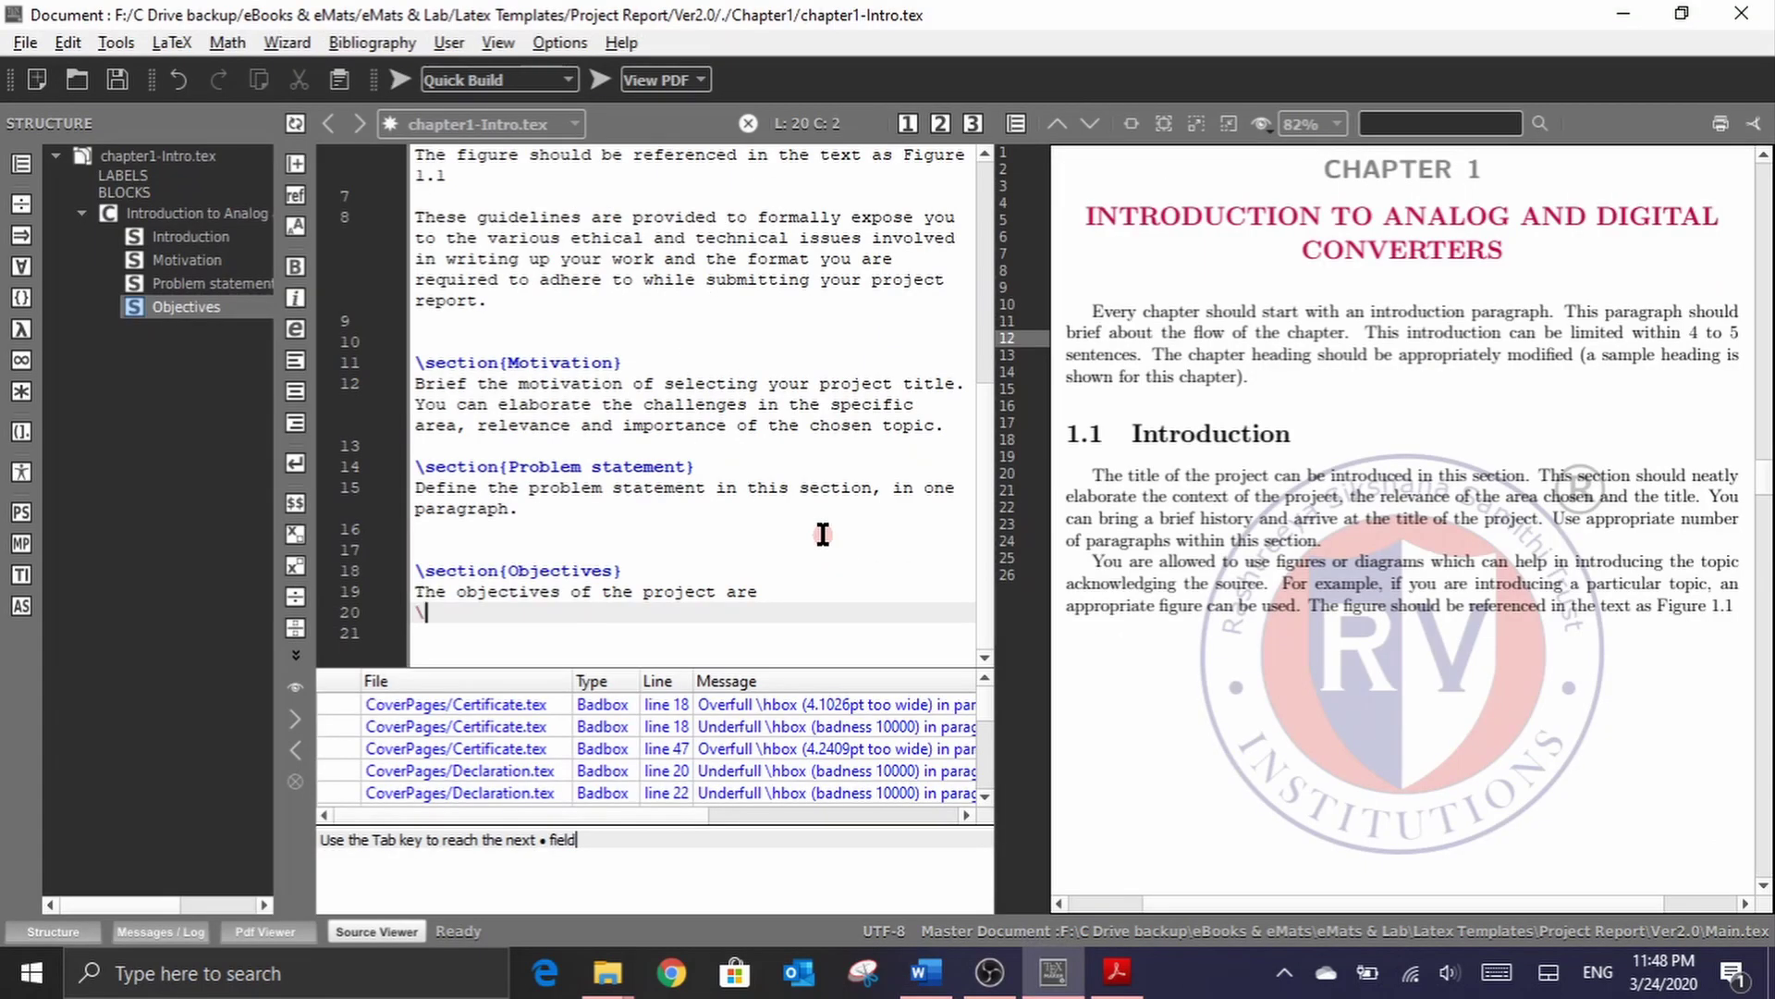
pyautogui.press('Return')
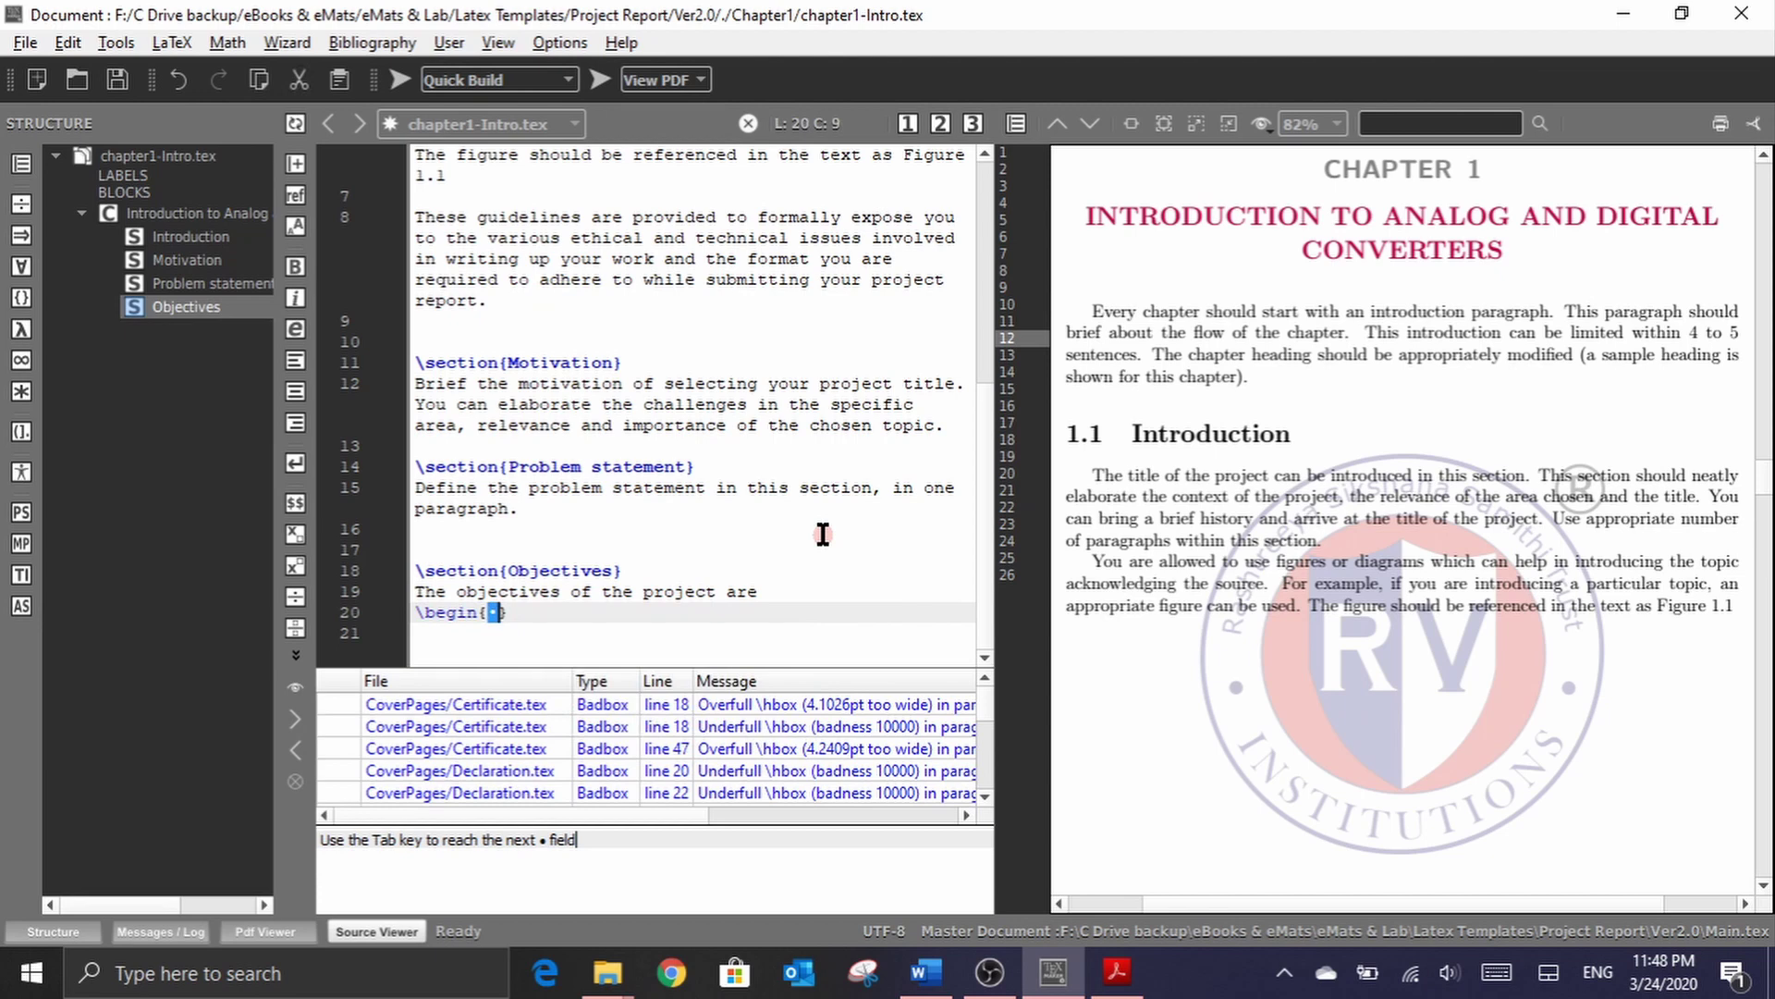
pyautogui.write('item')
pyautogui.press('Return')
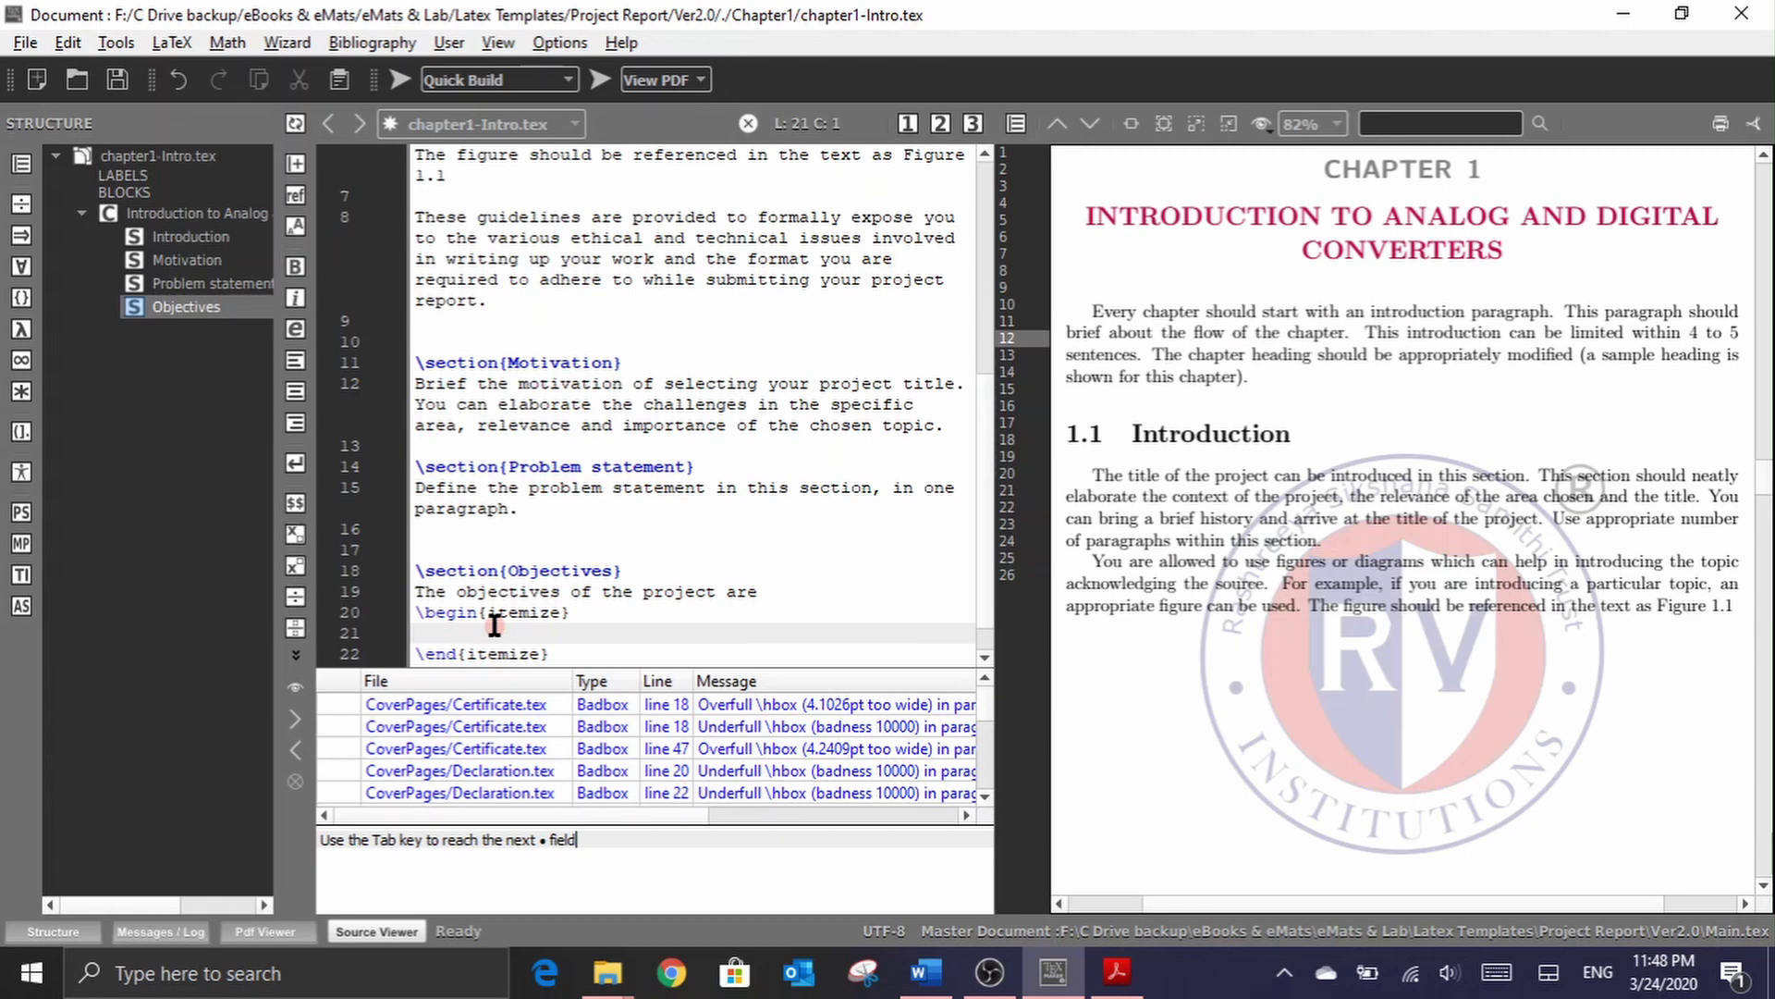
pyautogui.hotkey('ctrl', 'shift', 'i')
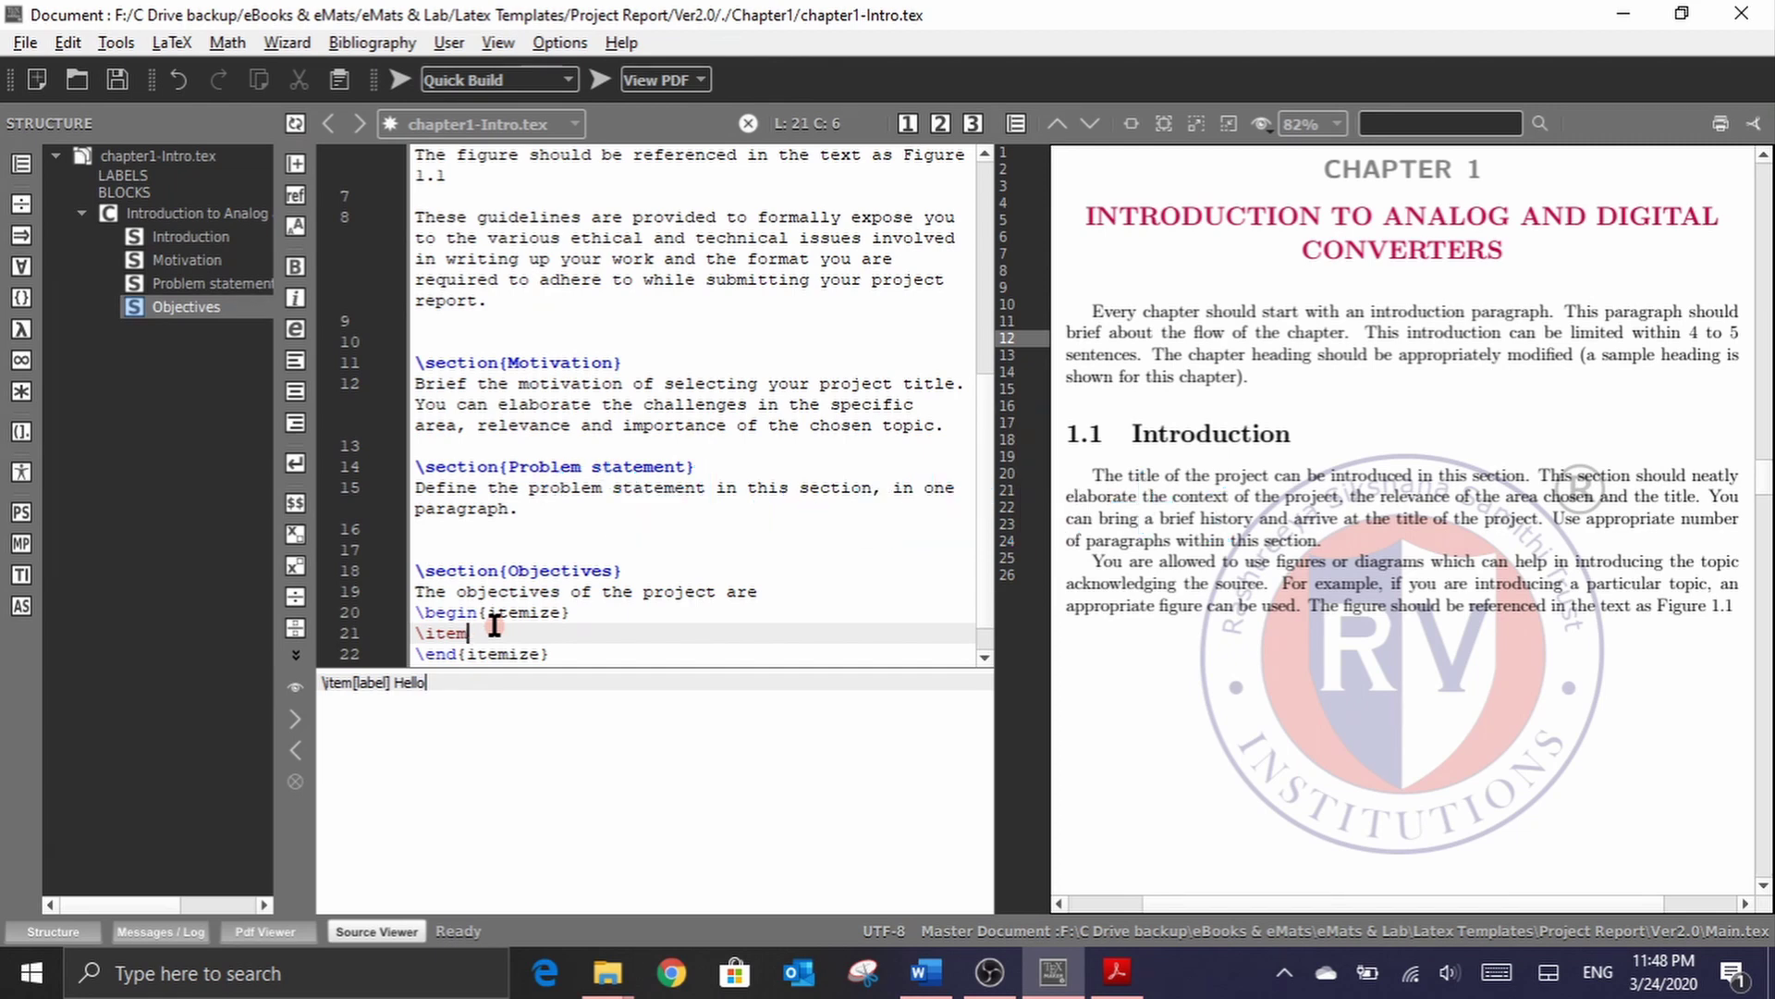
# Step: Paste the objective "To design a pipelined ADC for audio frequency range" from Word into the first \item and remove its bullet character
pyautogui.hotkey('alt', 'Tab')
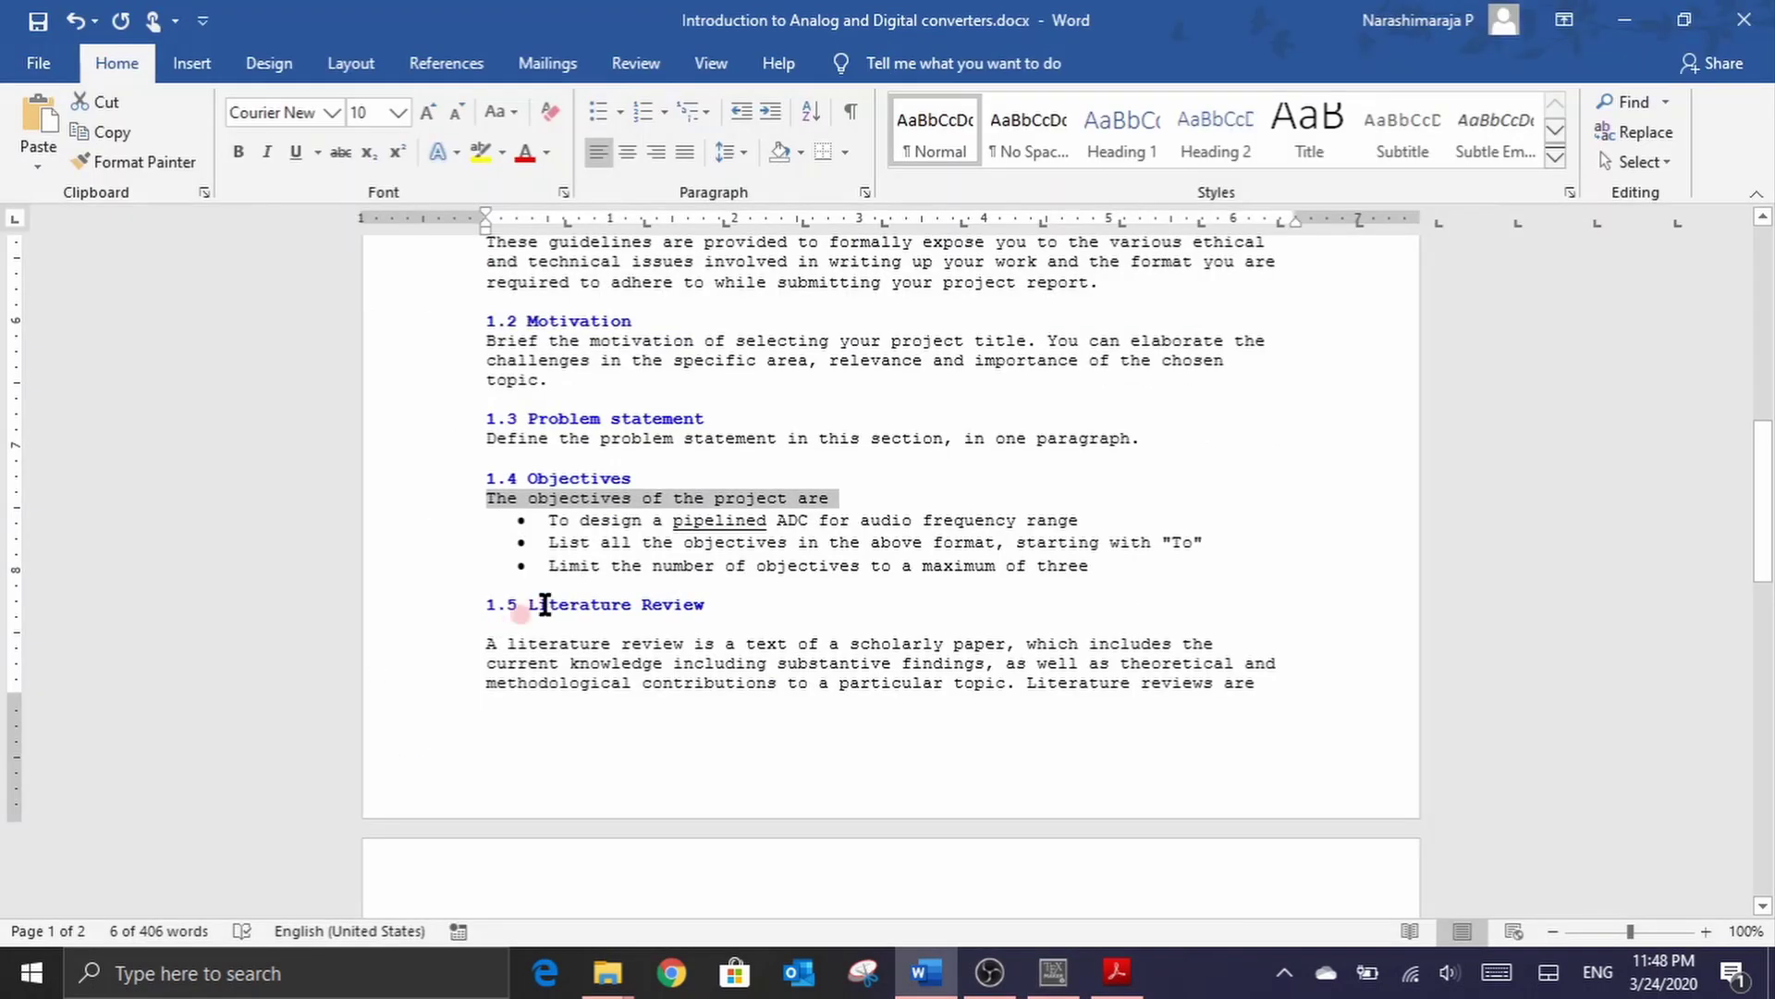
pyautogui.moveTo(549, 521); pyautogui.dragTo(1070, 525)
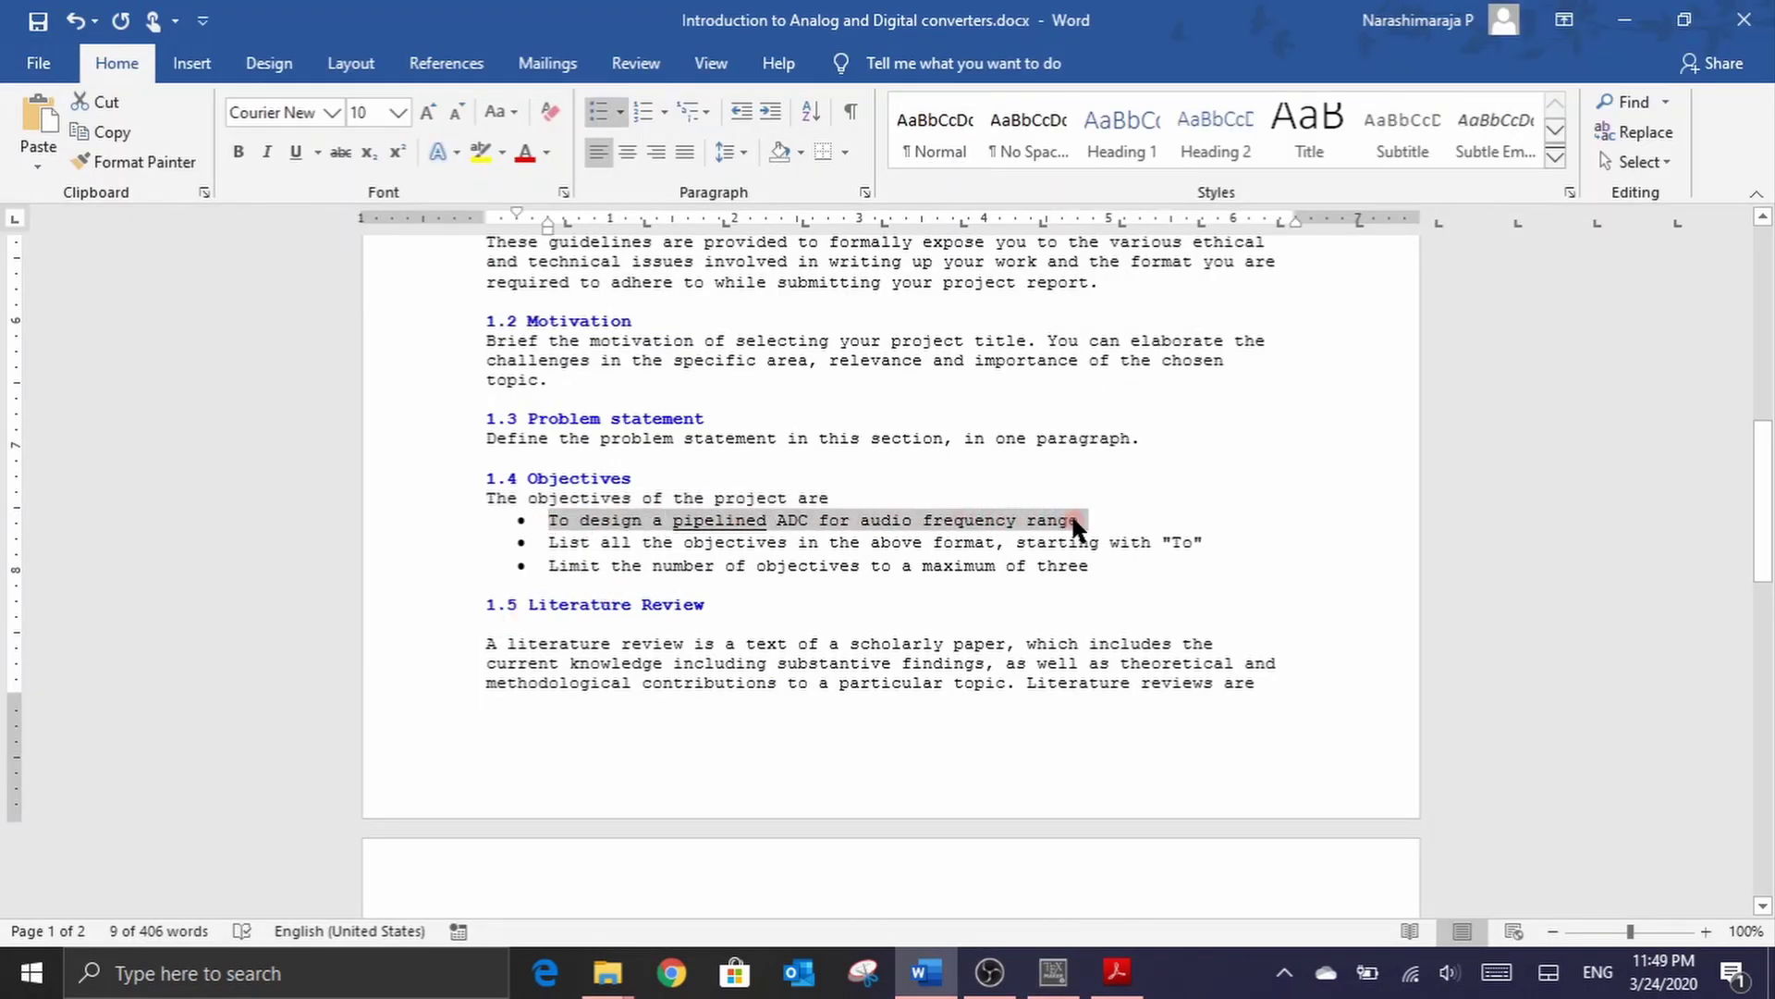
pyautogui.hotkey('ctrl', 'c')
pyautogui.hotkey('alt', 'Tab')
pyautogui.hotkey('ctrl', 'v')
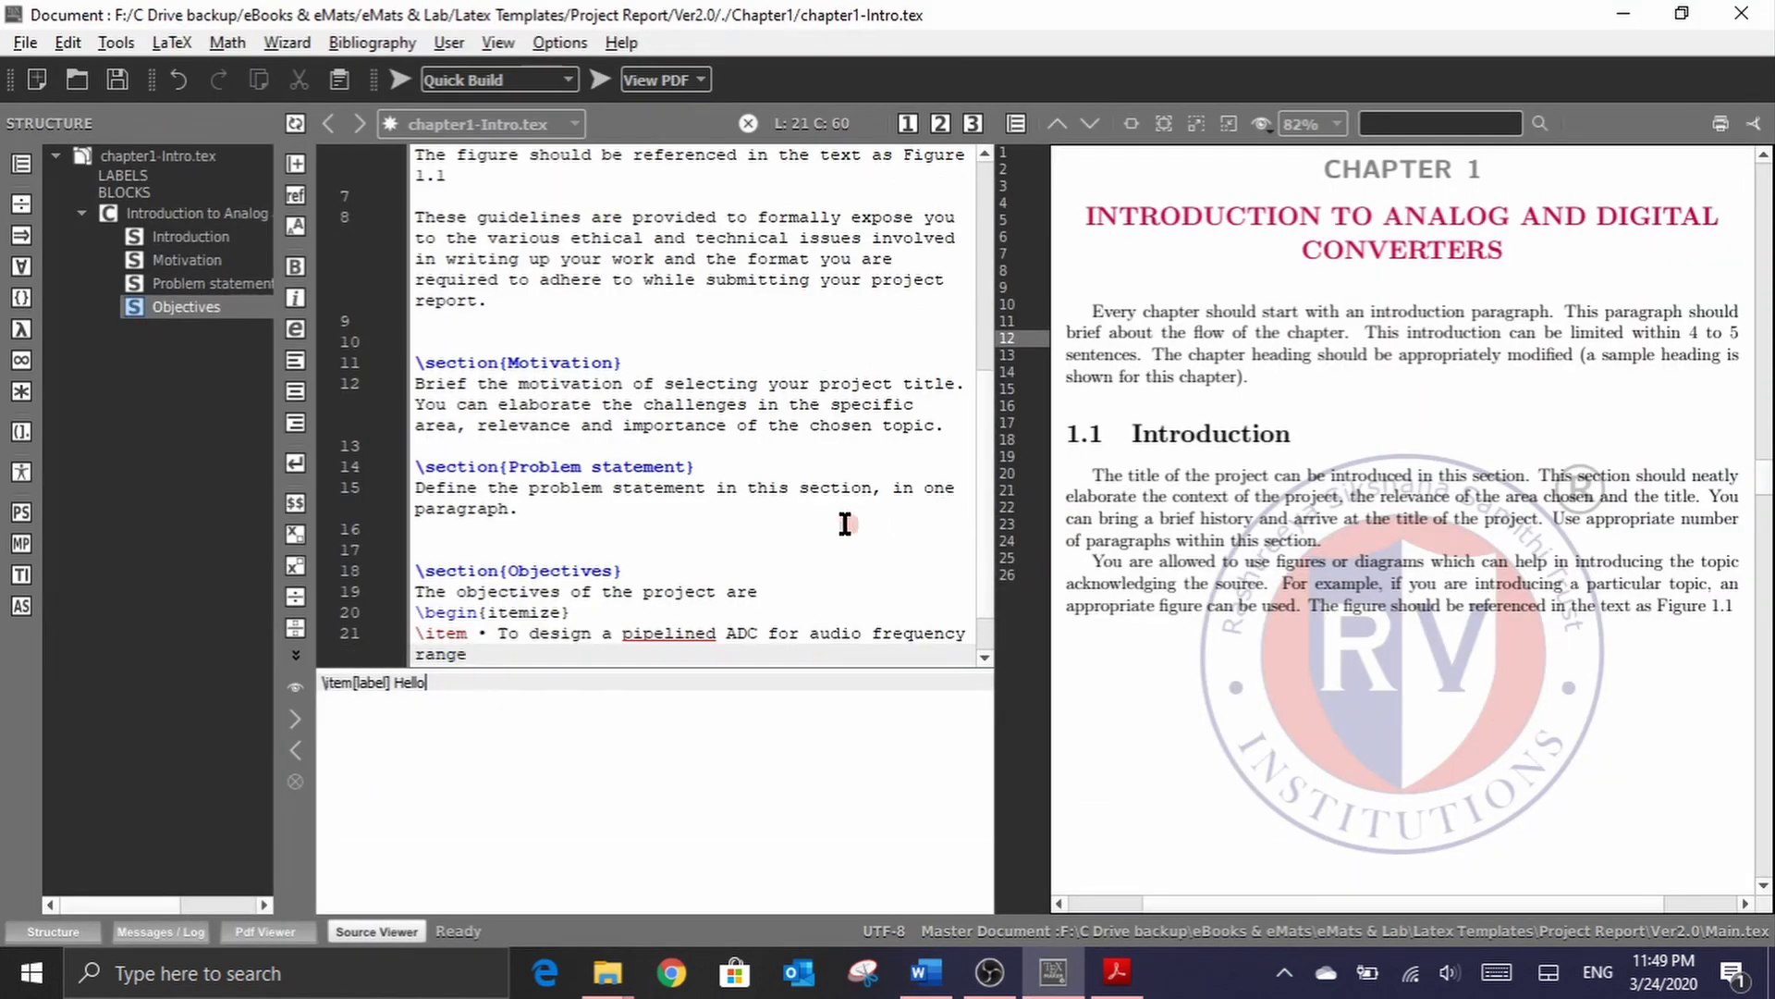
pyautogui.click(499, 632)
pyautogui.press('BackSpace')
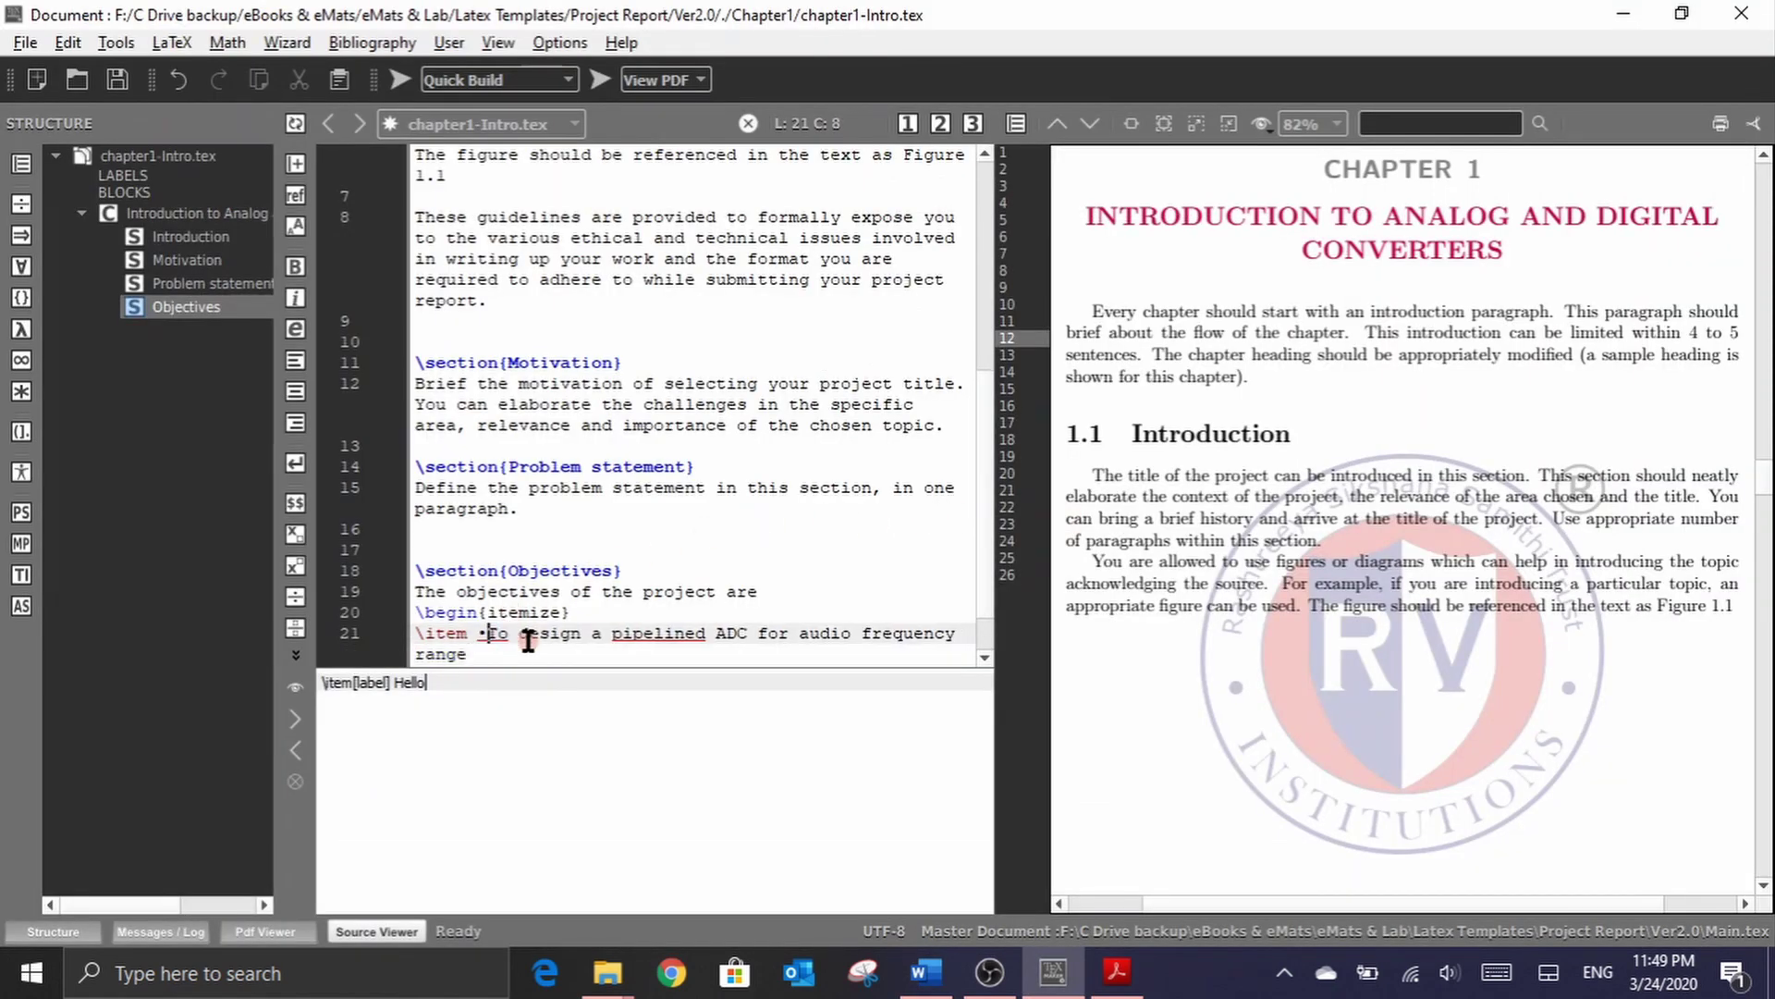
pyautogui.press('BackSpace')
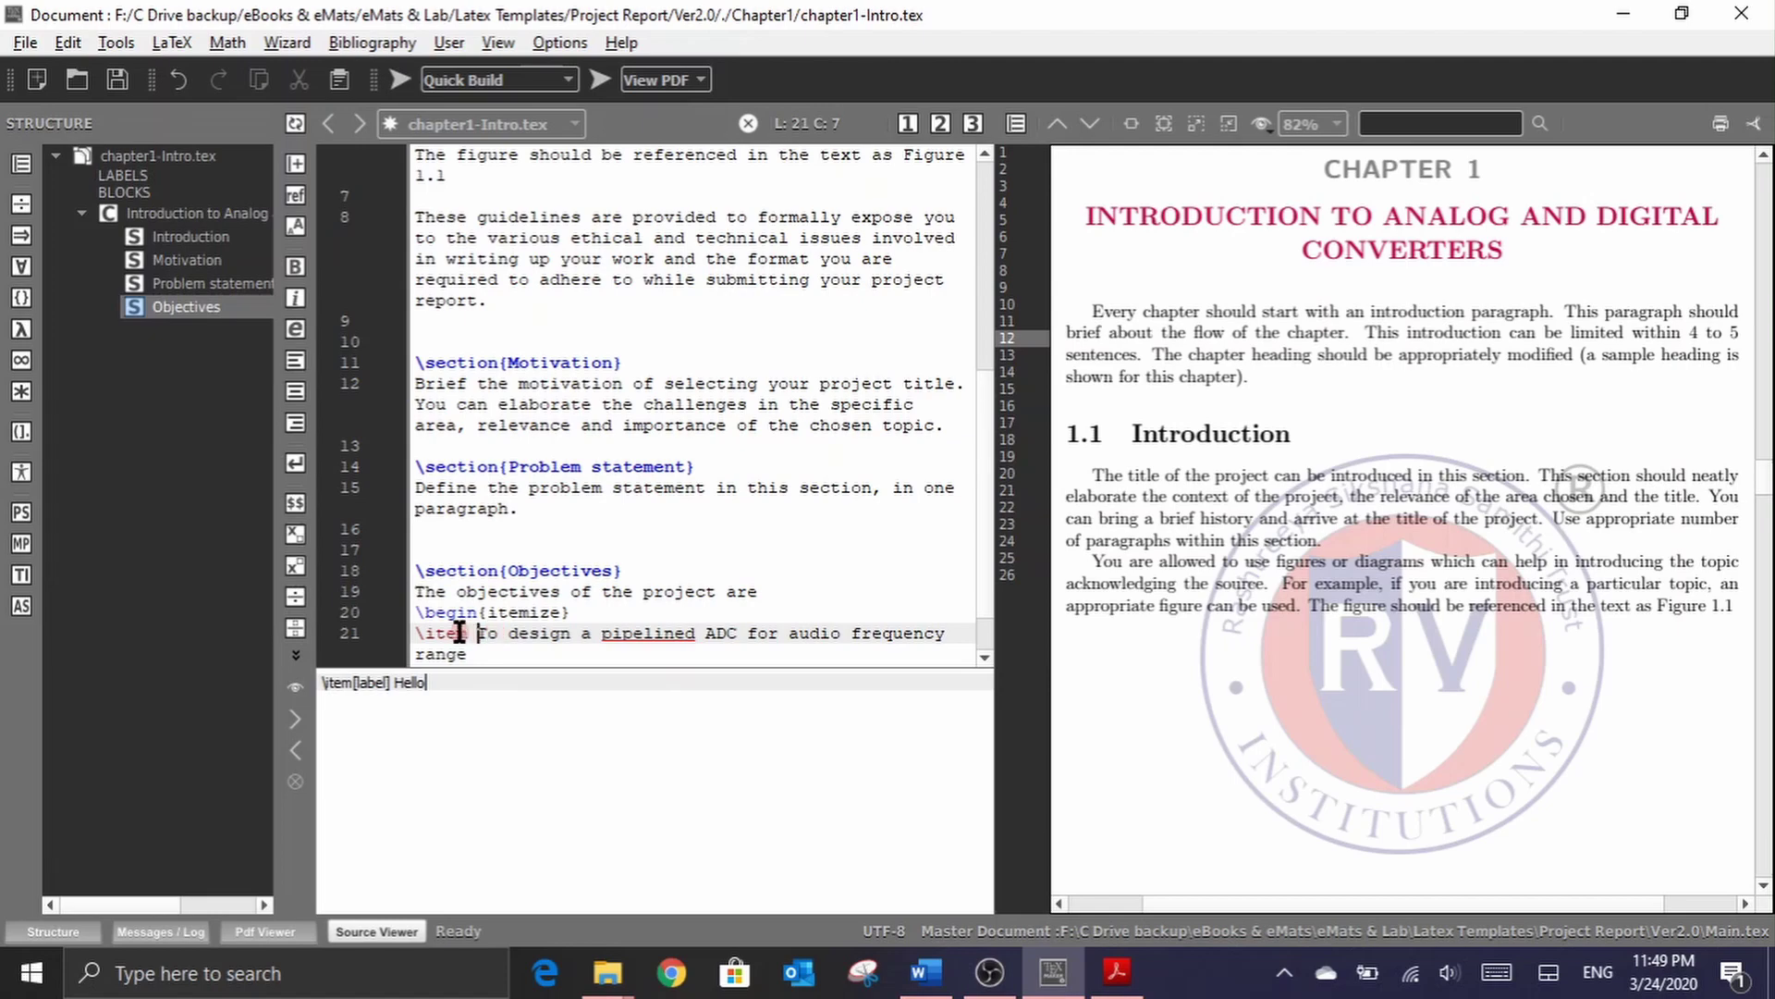
# Step: Add a second \item with the "List all the objectives" bullet text from the Word document, without its bullet character
pyautogui.scroll(-1, 495, 630)
pyautogui.hotkey('alt', 'Tab')
pyautogui.moveTo(549, 541); pyautogui.dragTo(1239, 539)
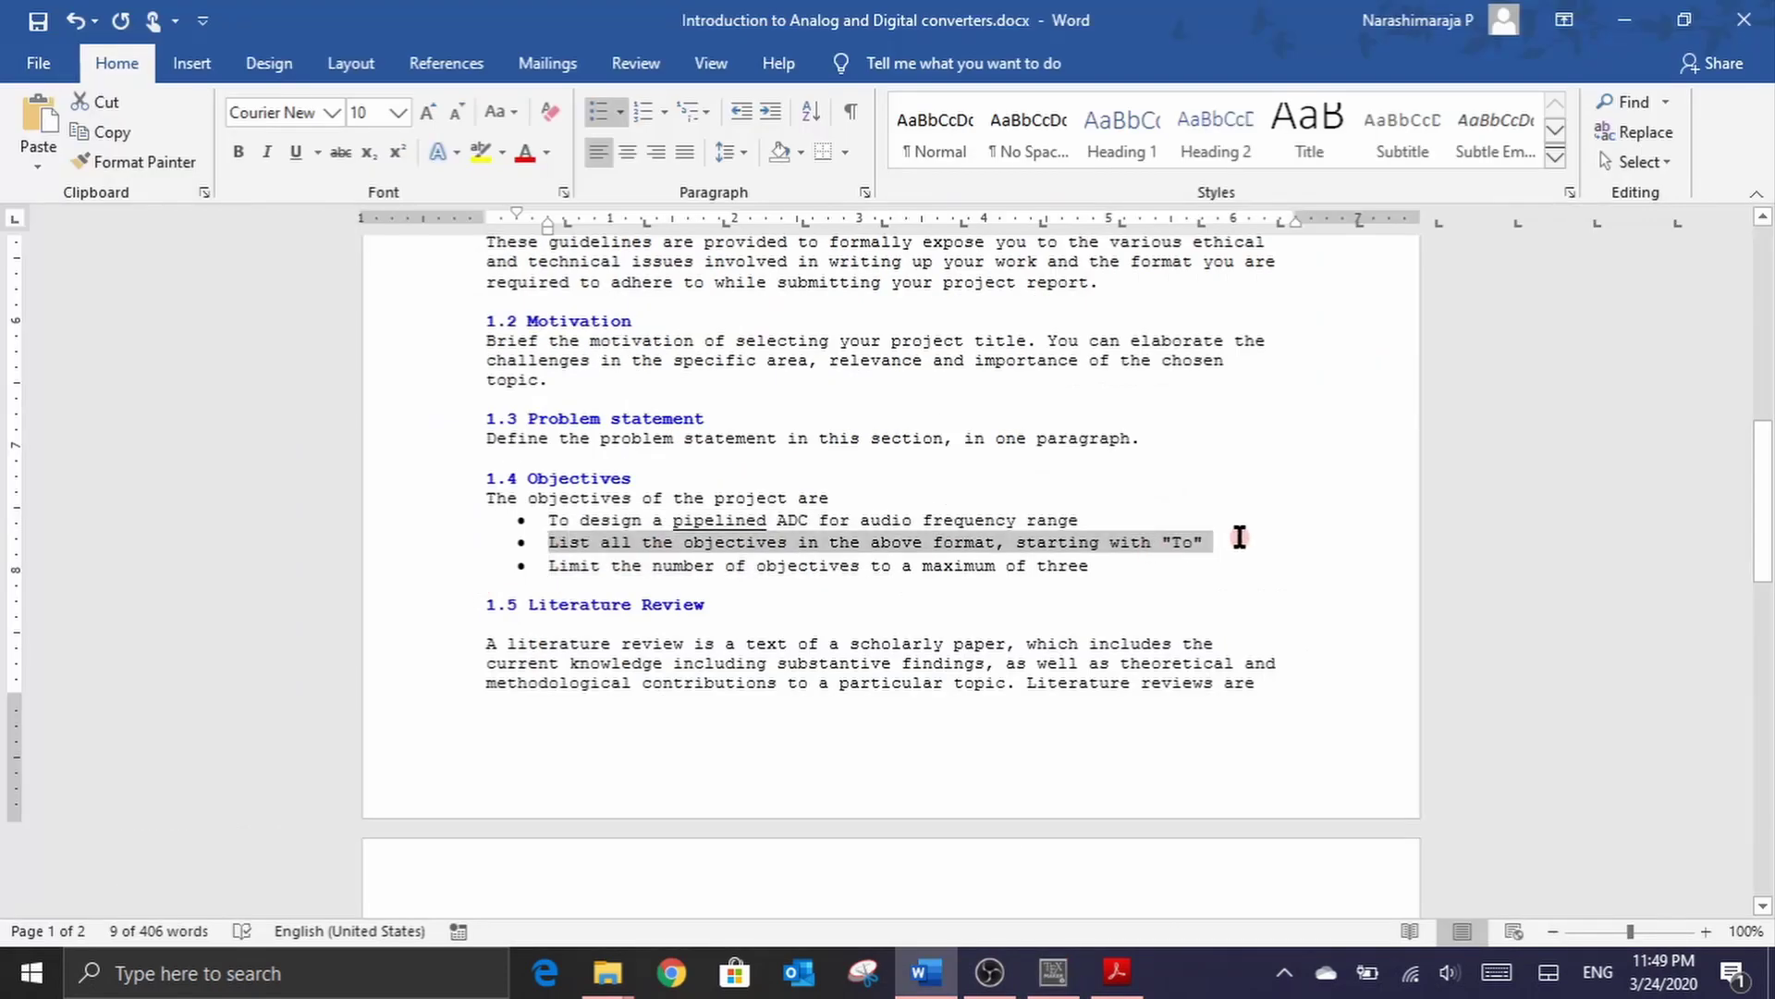
pyautogui.hotkey('ctrl', 'c')
pyautogui.hotkey('alt', 'Tab')
pyautogui.hotkey('ctrl', 'v')
pyautogui.click(481, 612)
pyautogui.press('BackSpace')
pyautogui.click(613, 639)
# Step: Add a third \item with the text "Limit the number of objectives to a maximum of three" copied from the Word document
pyautogui.press('Return')
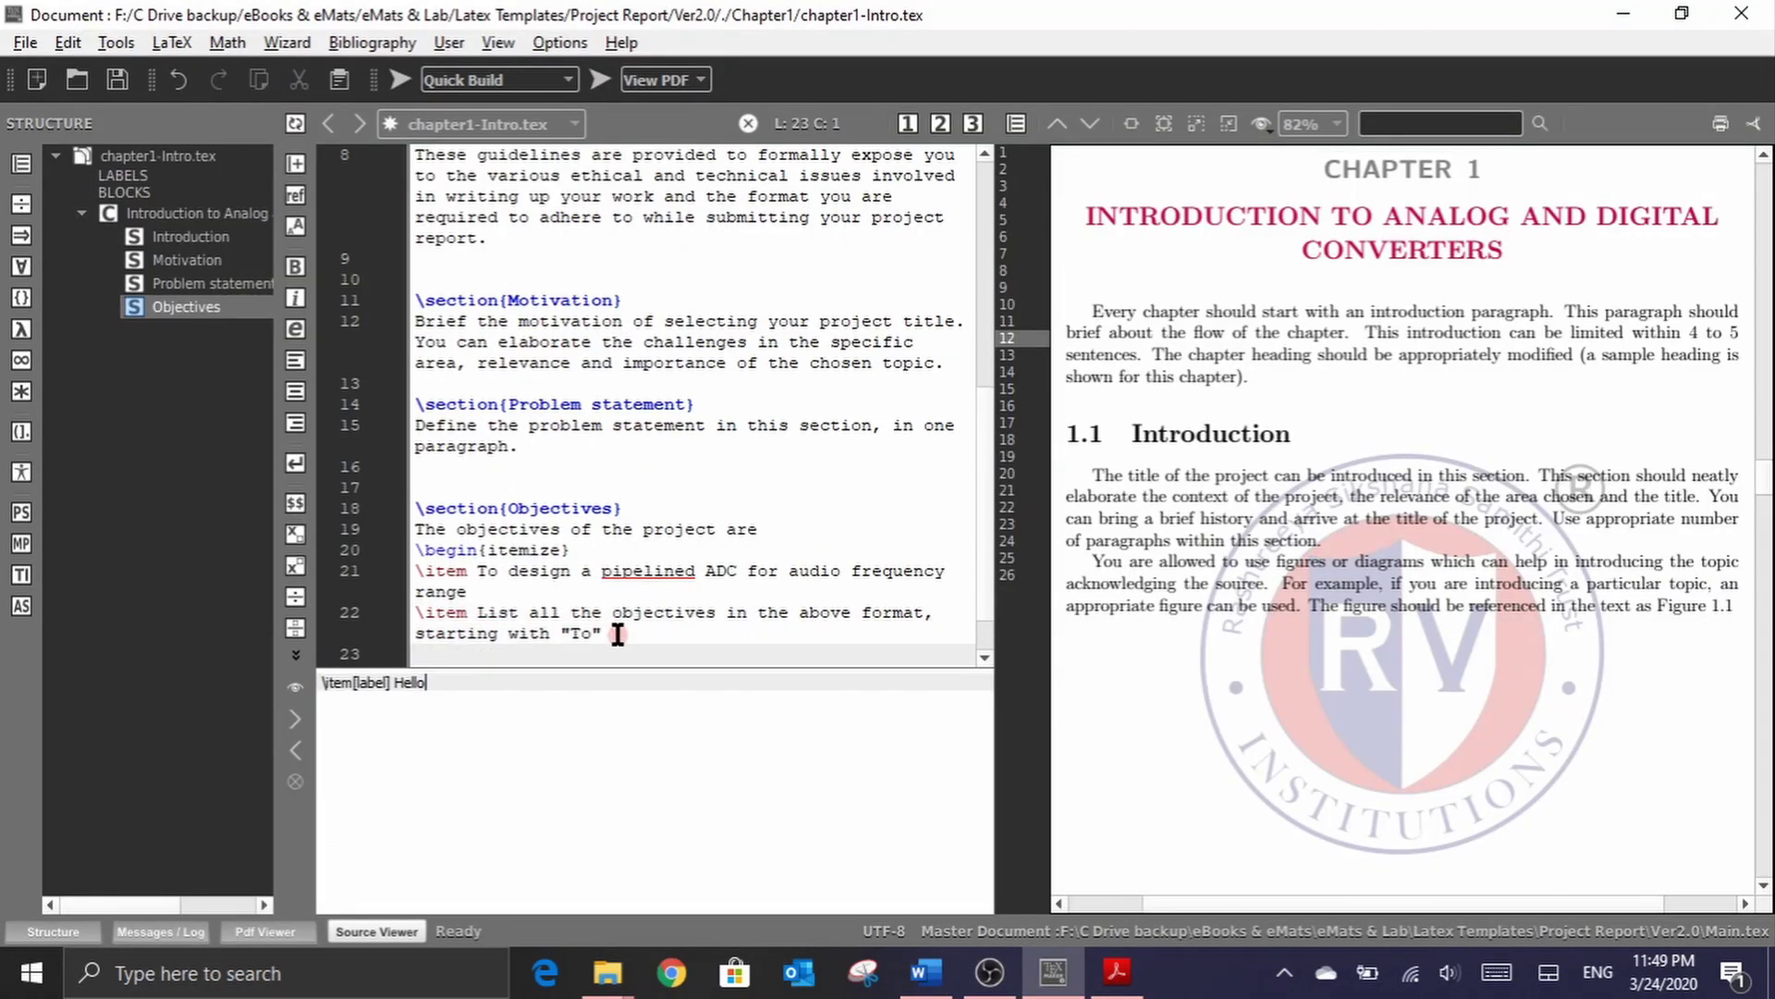
pyautogui.write('\\item')
pyautogui.hotkey('alt', 'Tab')
pyautogui.moveTo(543, 566); pyautogui.dragTo(1075, 567)
pyautogui.hotkey('ctrl', 'c')
pyautogui.hotkey('alt', 'Tab')
pyautogui.hotkey('ctrl', 'v')
# Step: Copy the "Literature Review" heading text of section 1.5 from the Word document and return to the LaTeX source
pyautogui.hotkey('alt', 'Tab')
pyautogui.scroll(-5, 519, 299)
pyautogui.moveTo(518, 294); pyautogui.dragTo(693, 292)
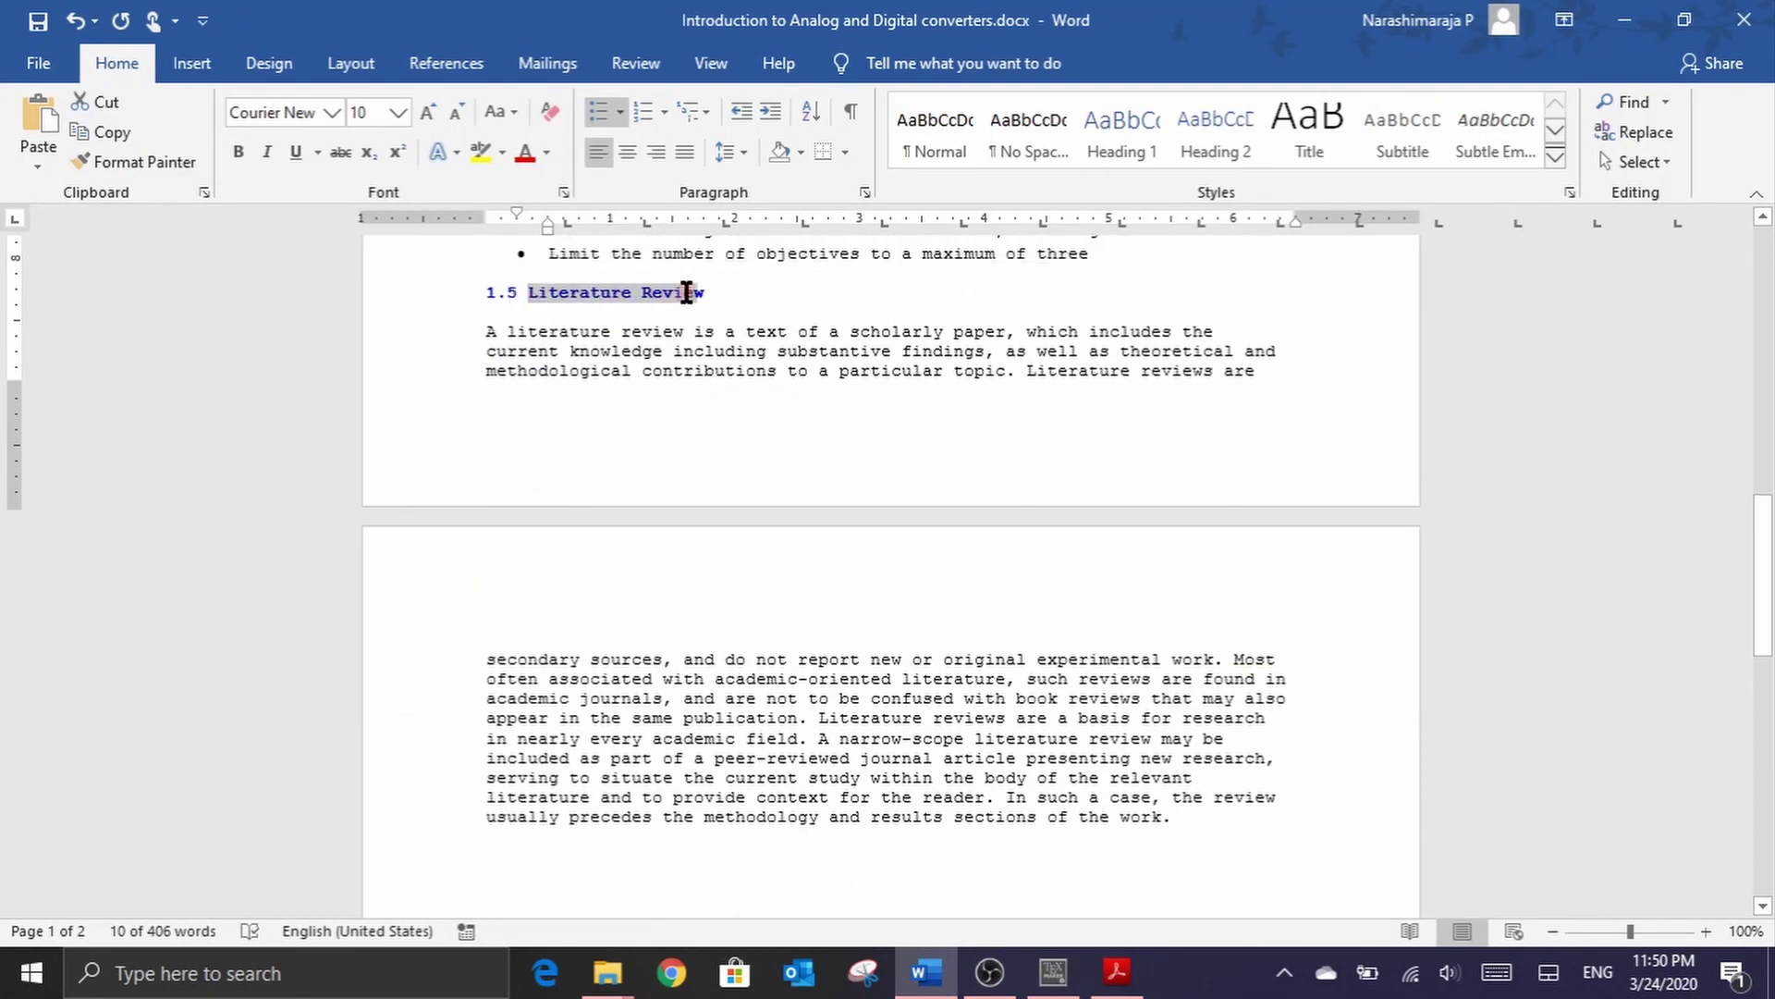
pyautogui.hotkey('ctrl', 'c')
pyautogui.hotkey('alt', 'Tab')
pyautogui.click(457, 645)
pyautogui.write('\\sect')
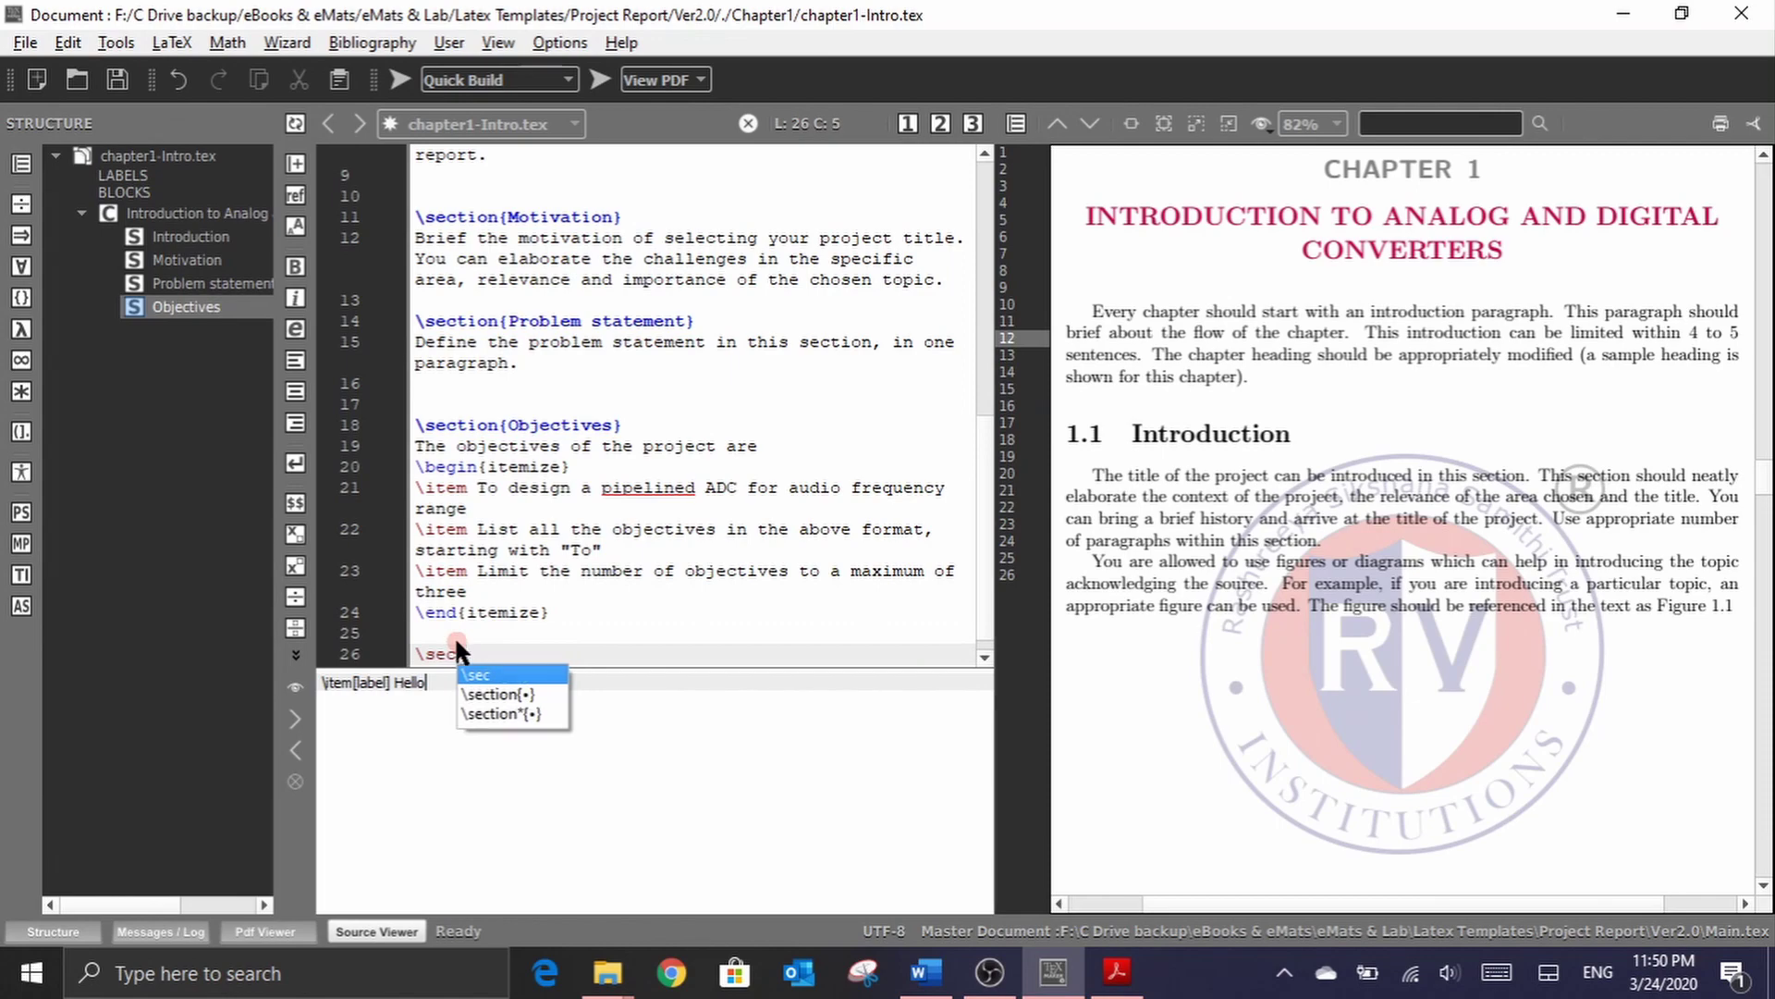
pyautogui.press('BackSpace')
pyautogui.press('BackSpace')
pyautogui.press('BackSpace')
pyautogui.press('BackSpace')
pyautogui.press('BackSpace')
pyautogui.press('BackSpace')
pyautogui.press('BackSpace')
# Step: Add a new section after the itemize list, titled with the copied "Literature Review" heading
pyautogui.press('Return')
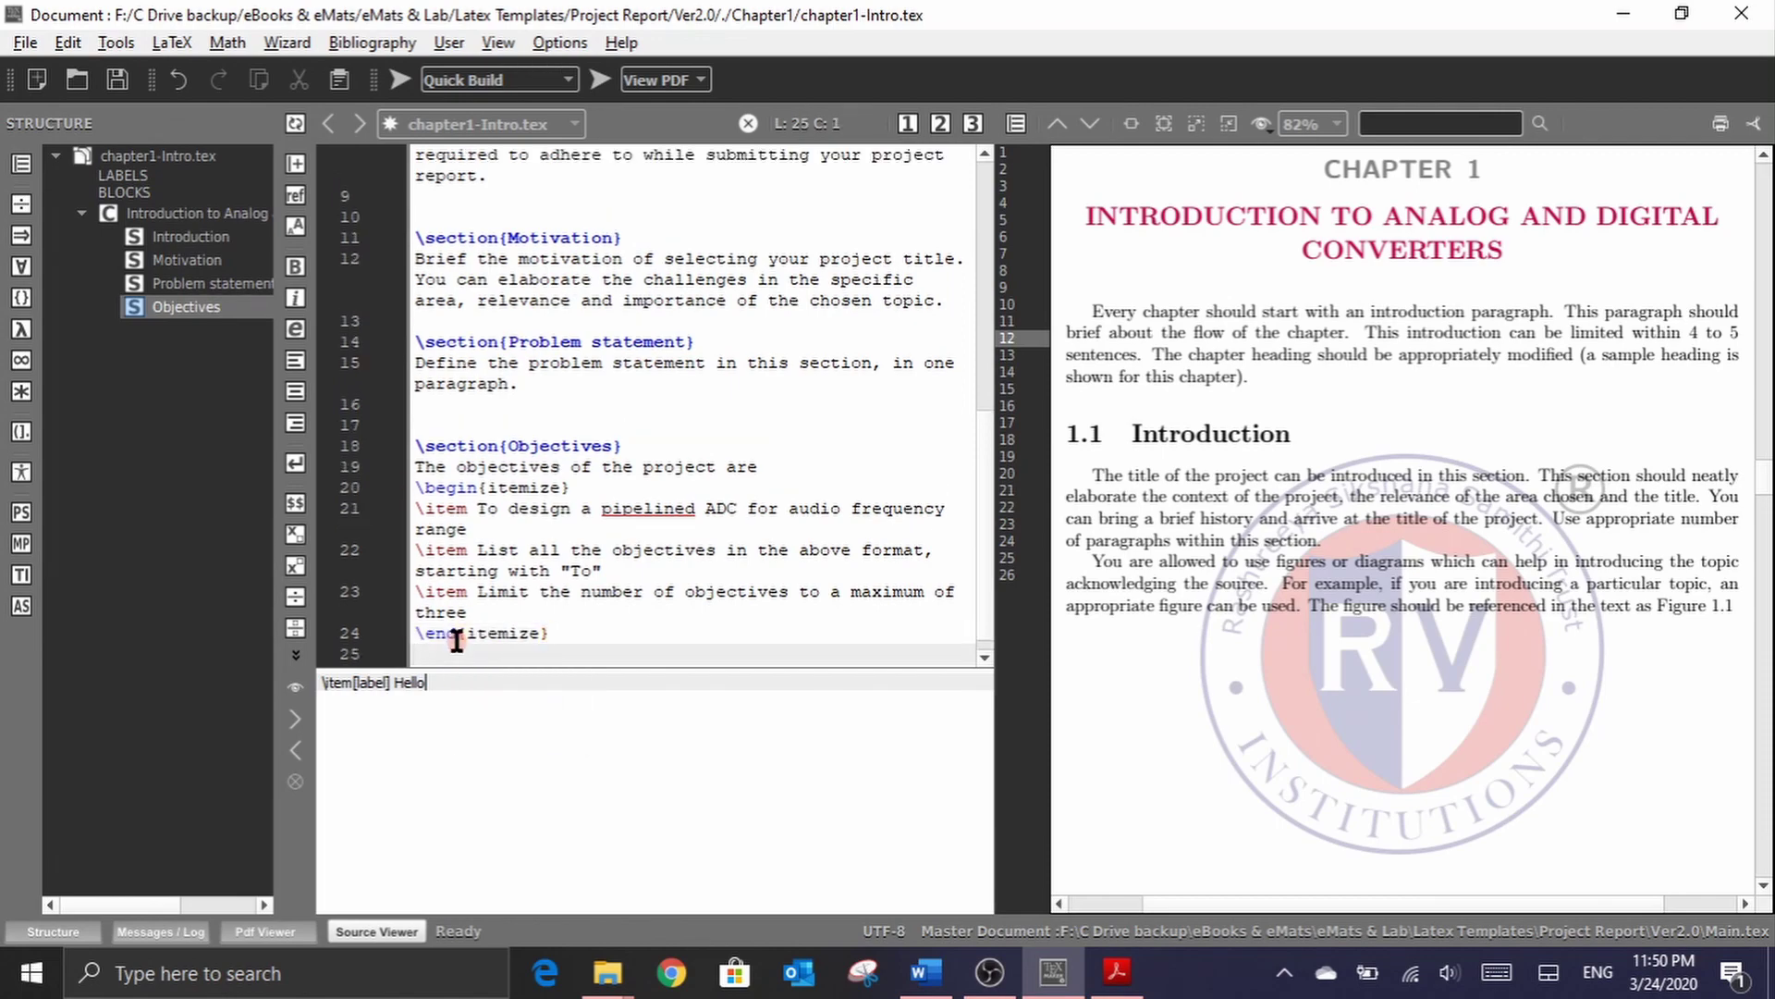
pyautogui.hotkey('alt', 'Tab')
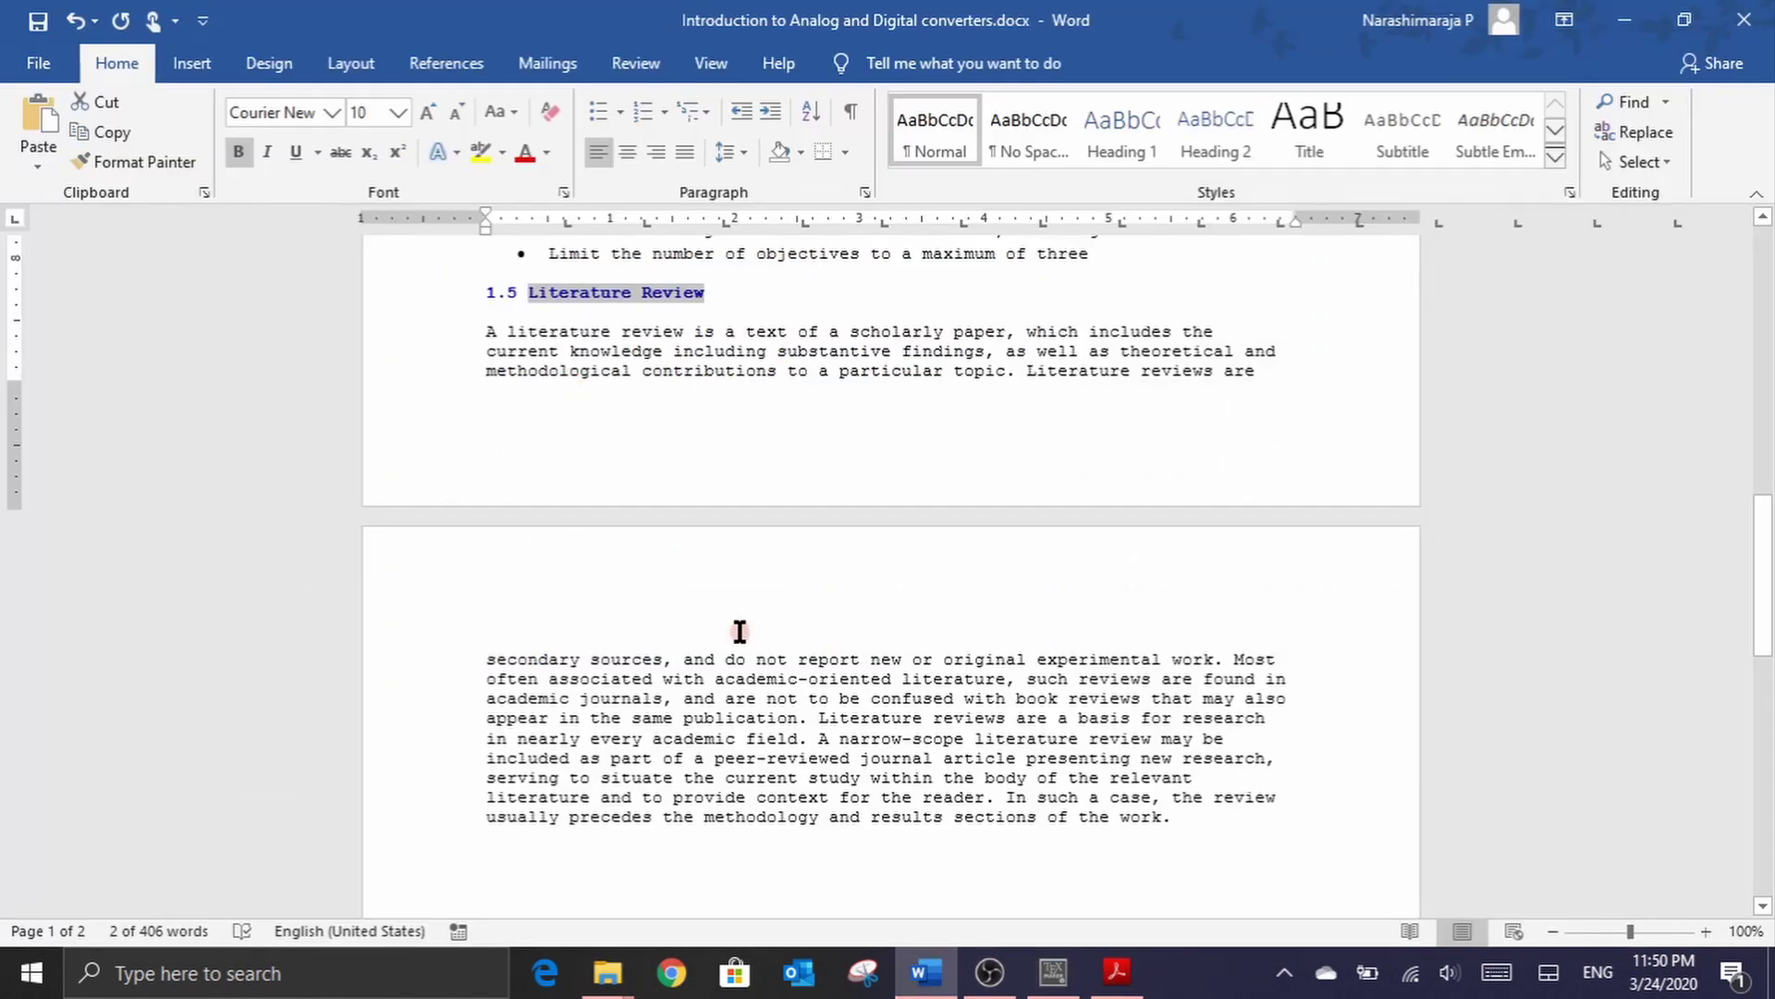
pyautogui.hotkey('alt', 'Tab')
pyautogui.write('\\sec')
pyautogui.press('Return')
pyautogui.hotkey('ctrl', 'v')
# Step: Copy the whole literature review paragraph from the Word document and paste it under the Literature Review section
pyautogui.hotkey('alt', 'Tab')
pyautogui.moveTo(507, 343); pyautogui.dragTo(1214, 806)
pyautogui.hotkey('ctrl', 'c')
pyautogui.hotkey('alt', 'Tab')
pyautogui.hotkey('ctrl', 'v')
# Step: Review the chapter source, rebuild the PDF with Quick Build, and check the Chapter 1 pages in the preview
pyautogui.scroll(5, 753, 563)
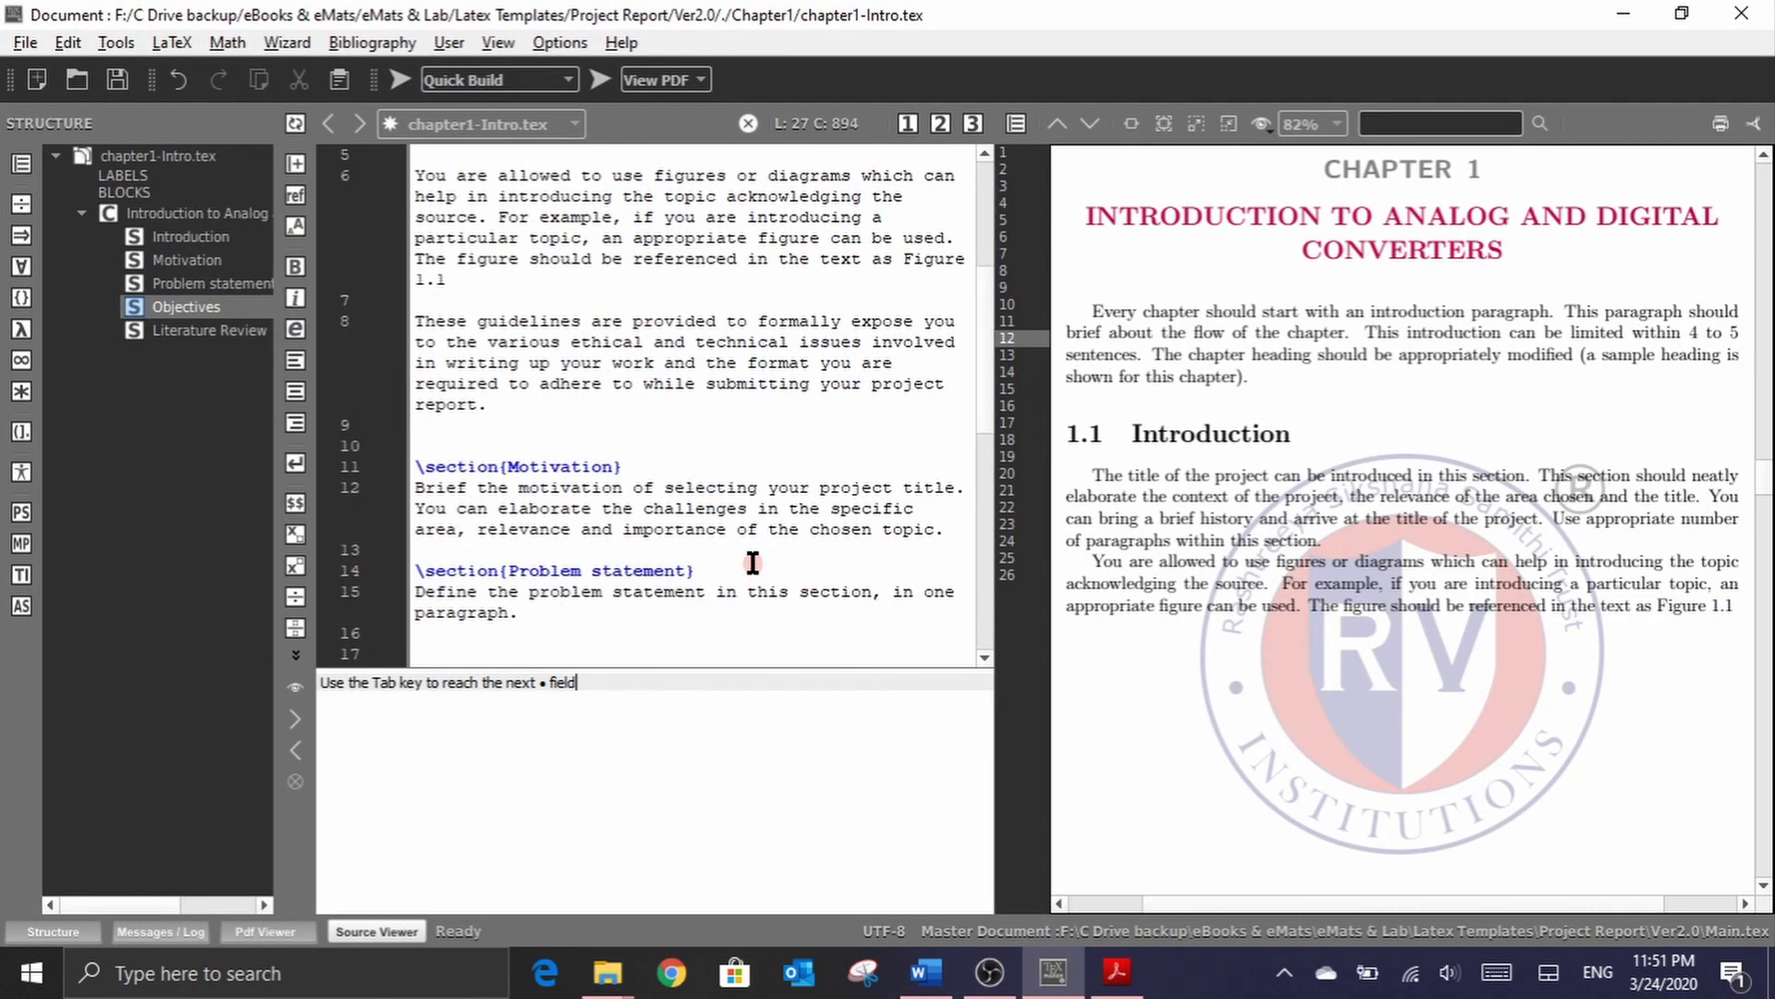
pyautogui.scroll(-5, 753, 562)
pyautogui.scroll(10, 753, 562)
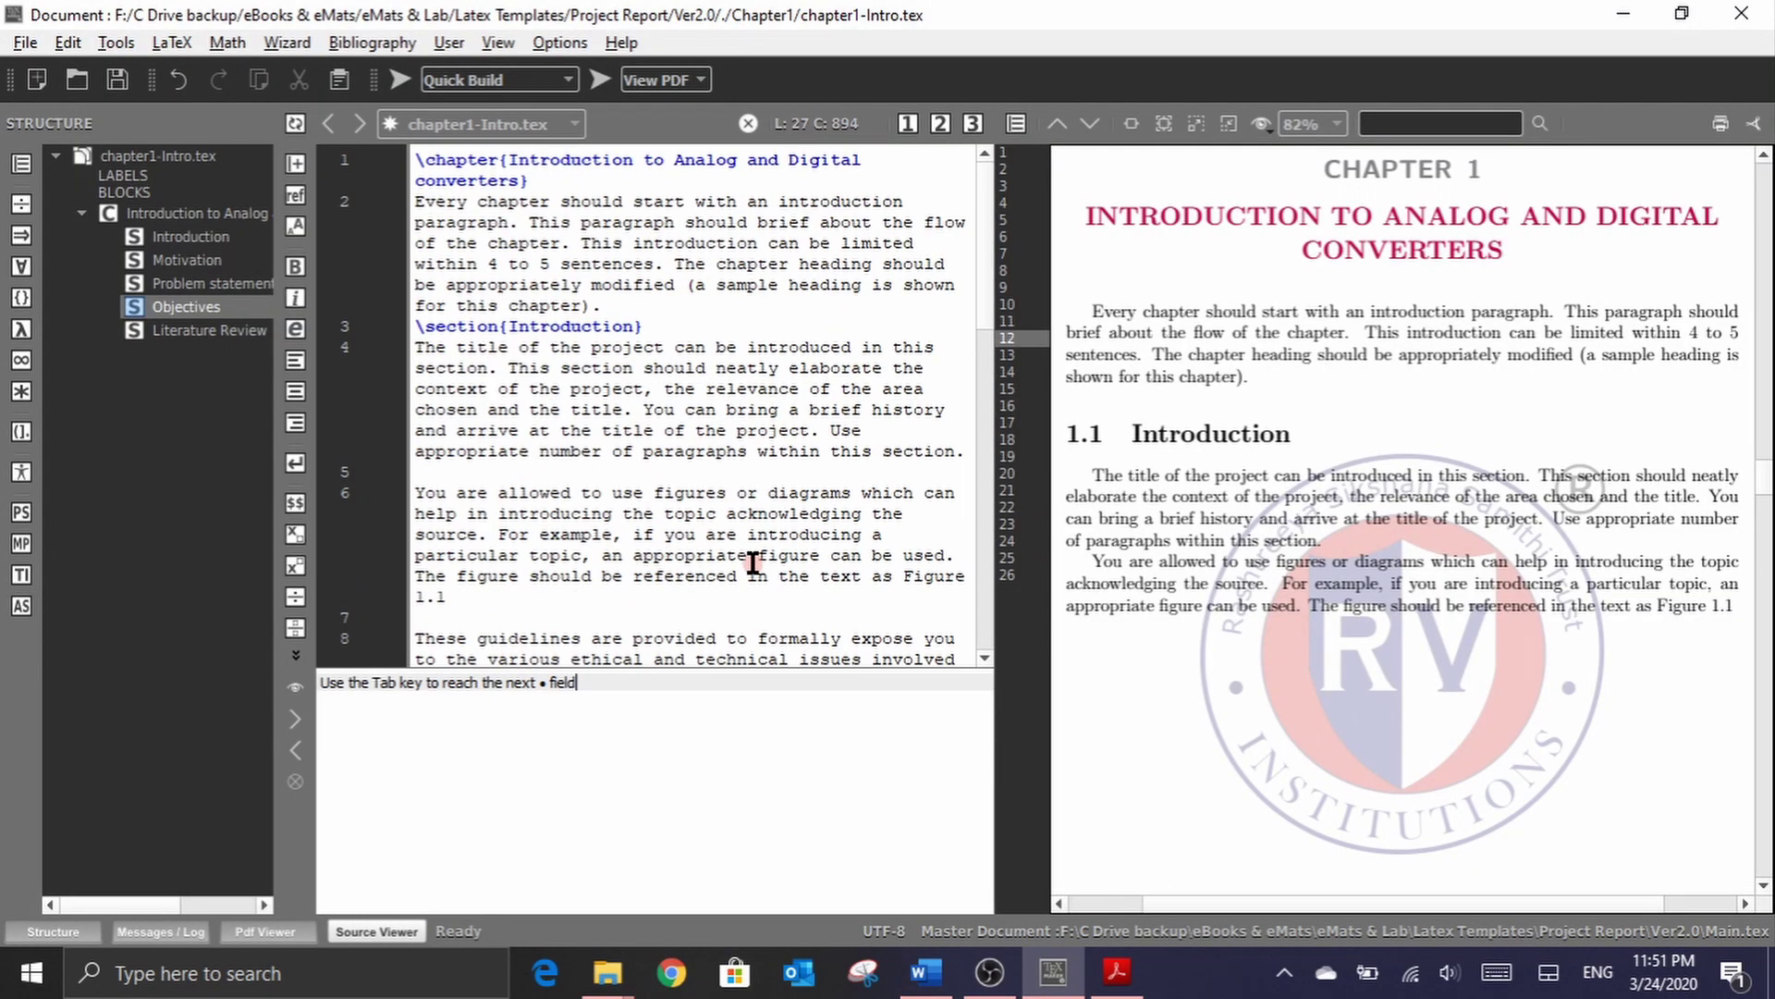
pyautogui.scroll(-10, 753, 562)
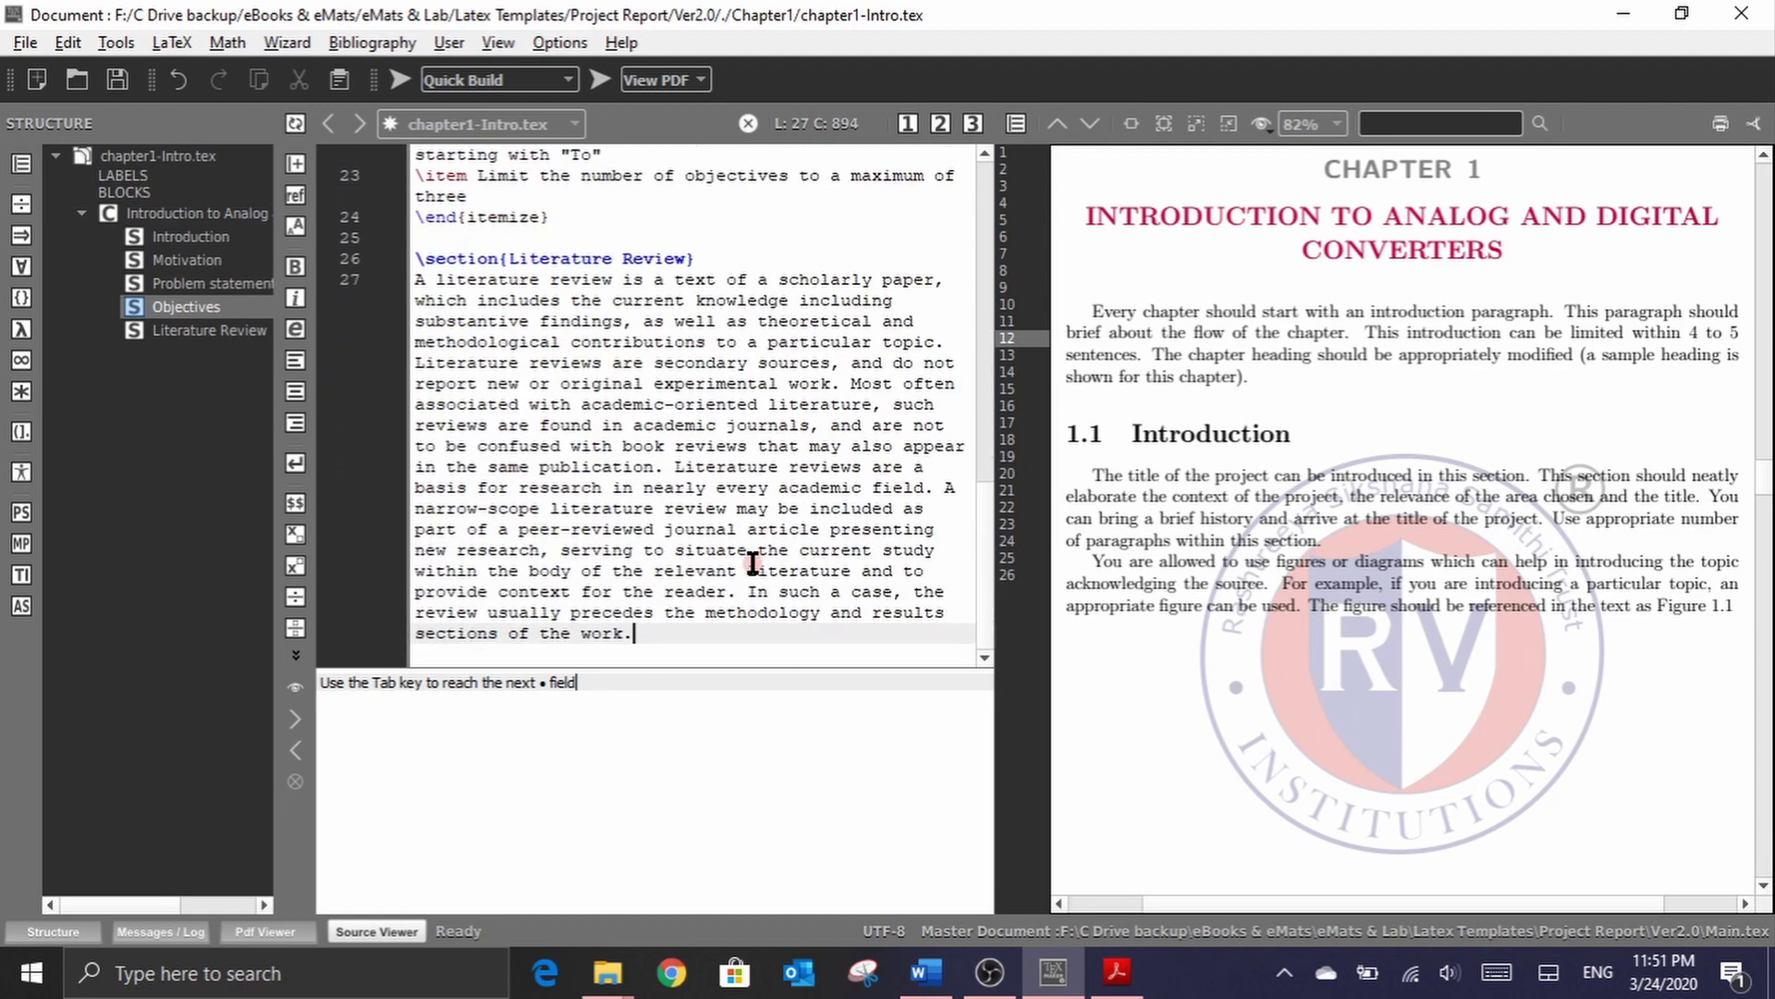
pyautogui.click(400, 79)
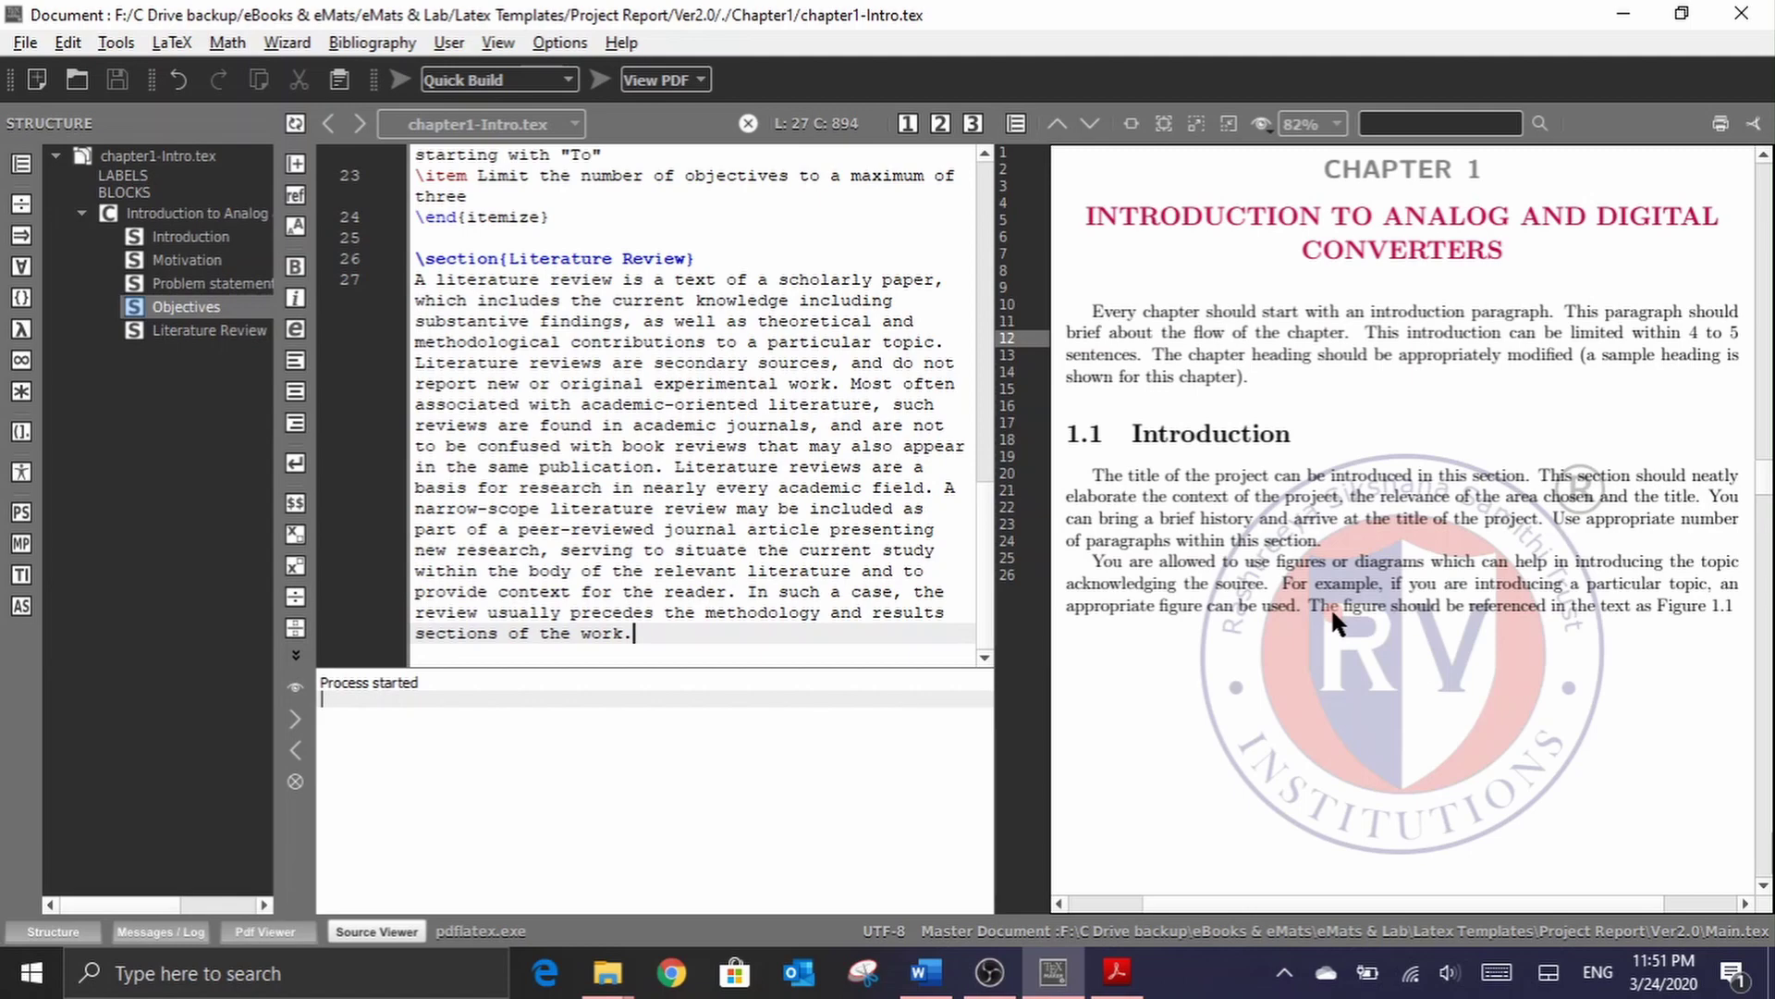
pyautogui.scroll(-2, 1330, 607)
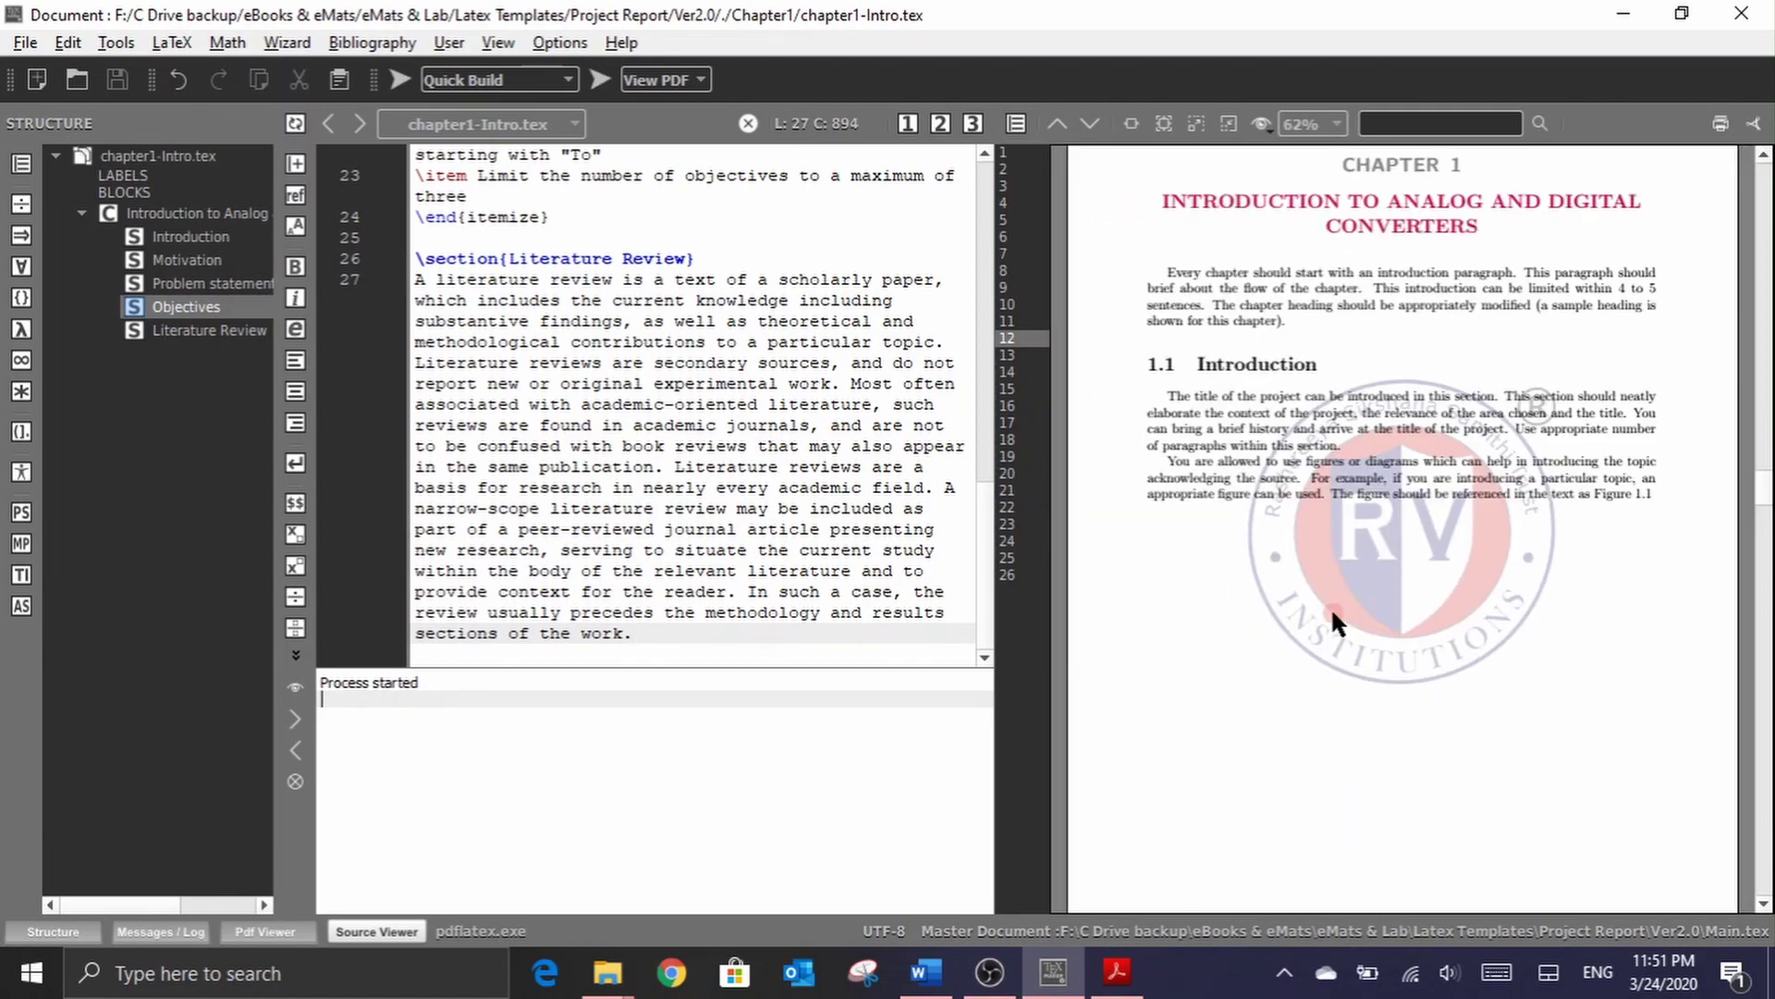
pyautogui.scroll(4, 1276, 583)
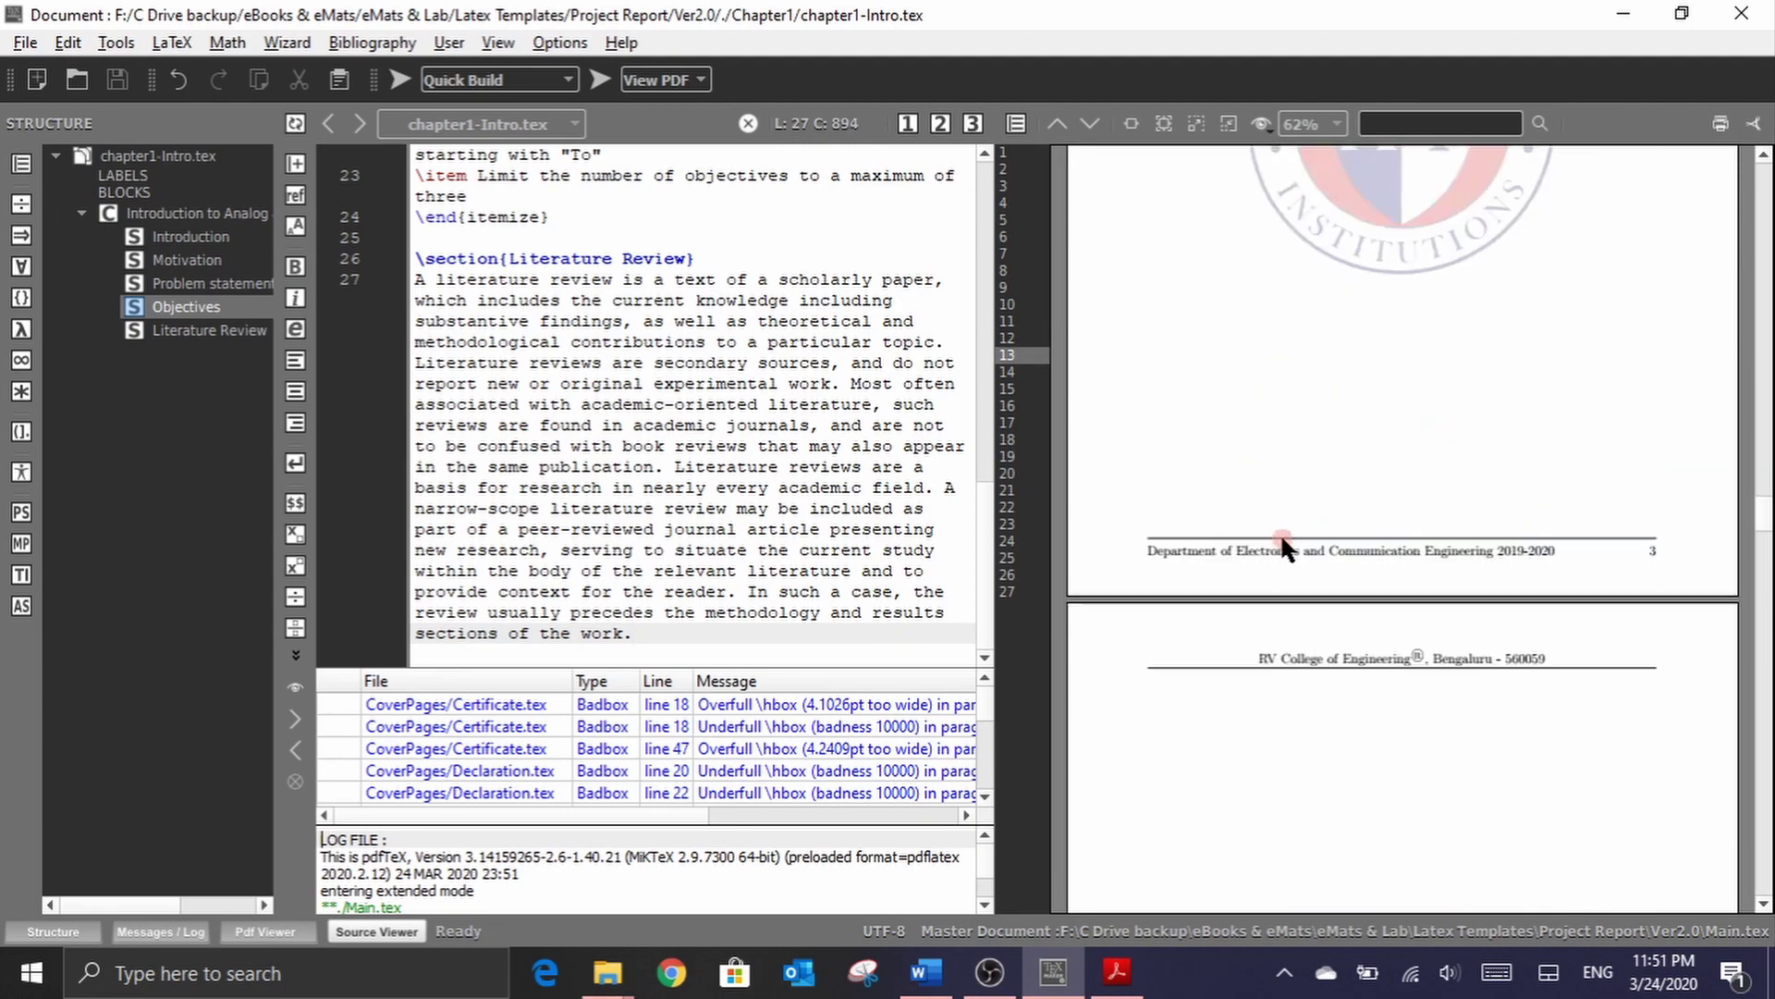
# Step: Switch to the Word document and examine Figure 1.1 and its caption below the Introduction text
pyautogui.click(956, 971)
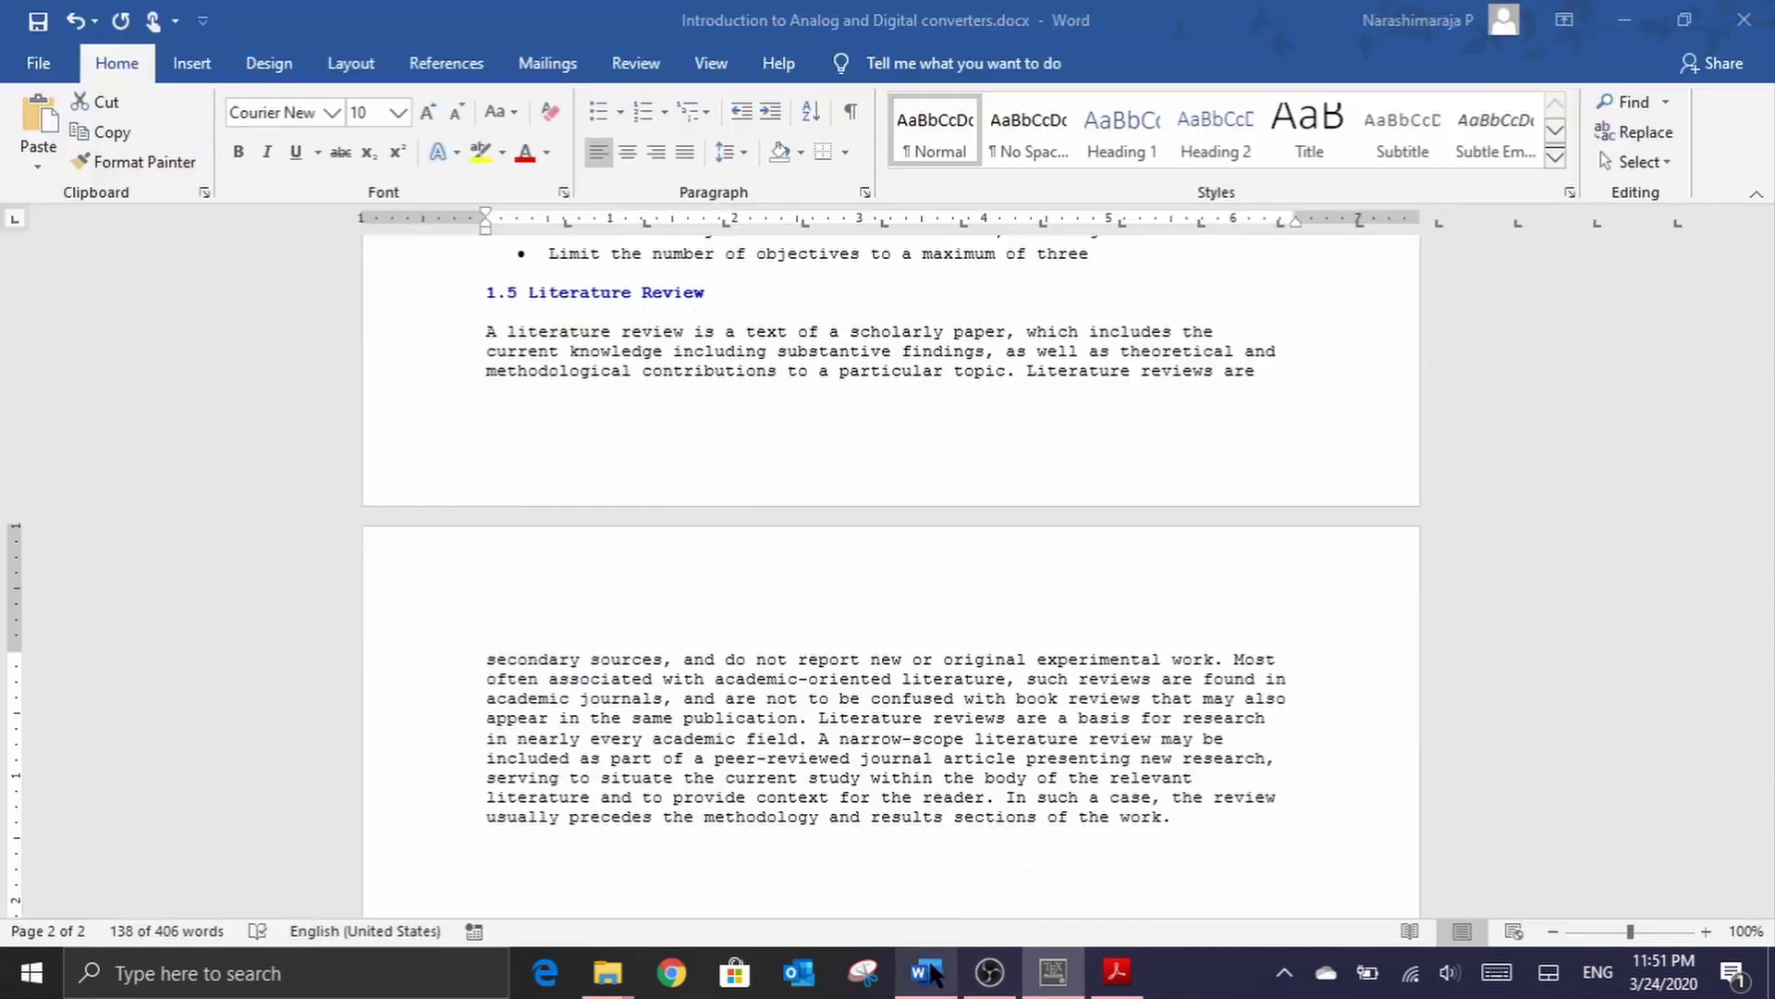
pyautogui.scroll(10, 855, 518)
pyautogui.scroll(-6, 858, 523)
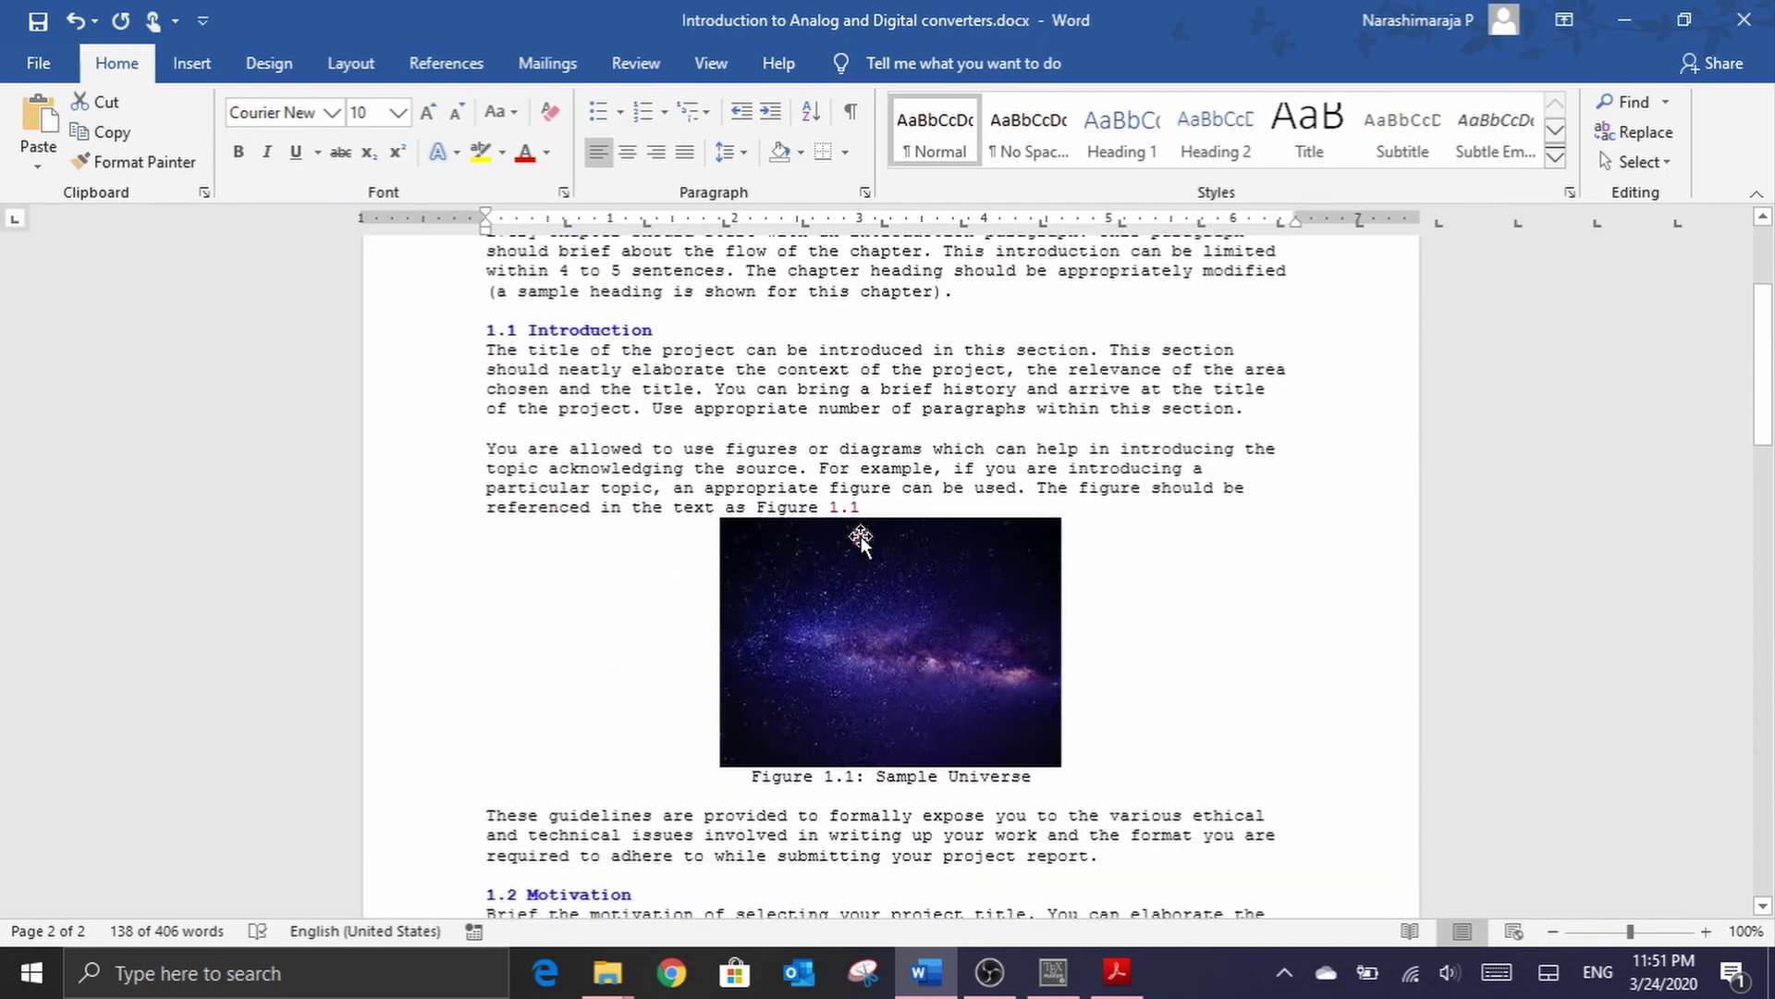